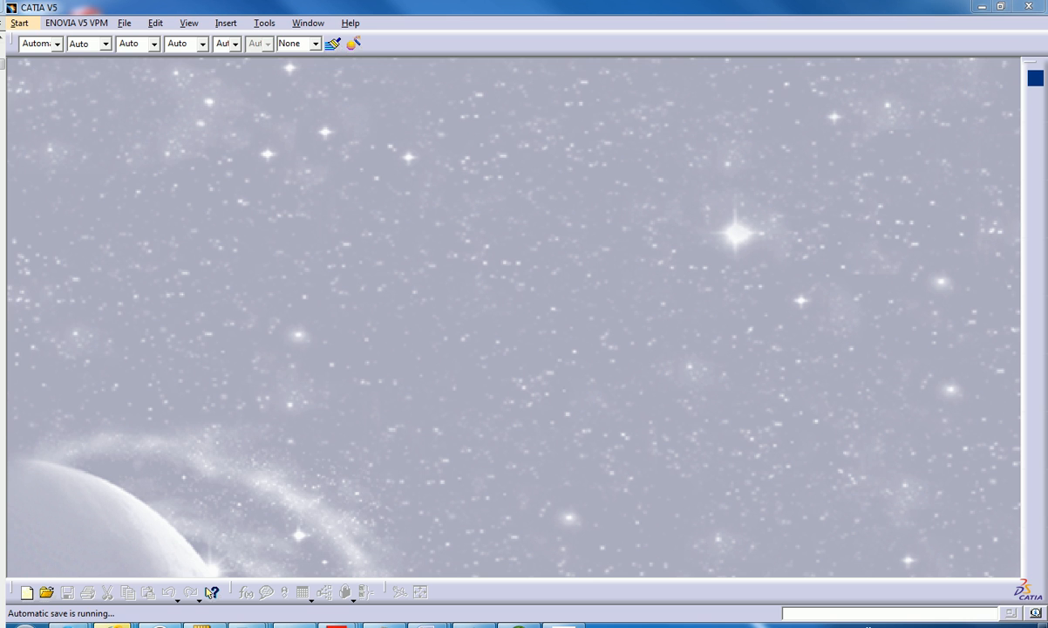
Step: Create a new part named Part1 in the Generative Shape Design workbench
click(21, 24)
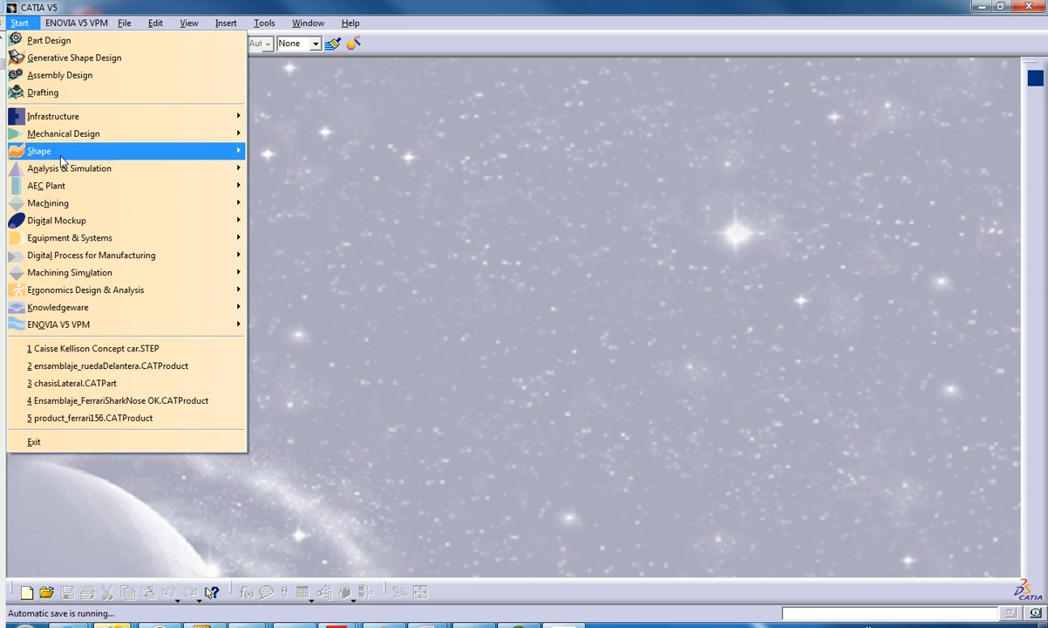
mouse_move(78, 157)
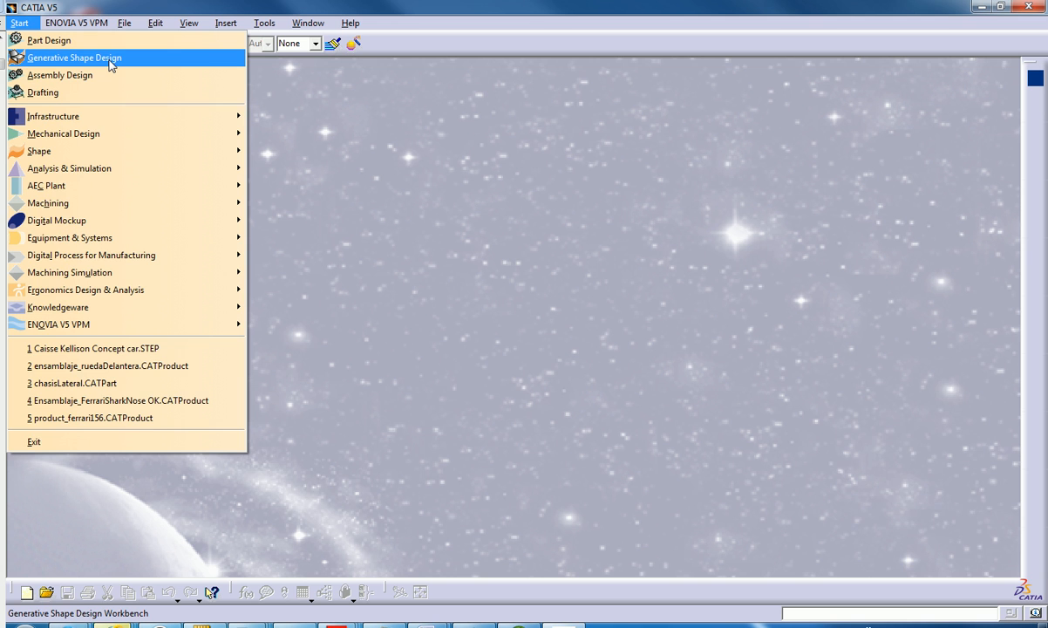
click(74, 58)
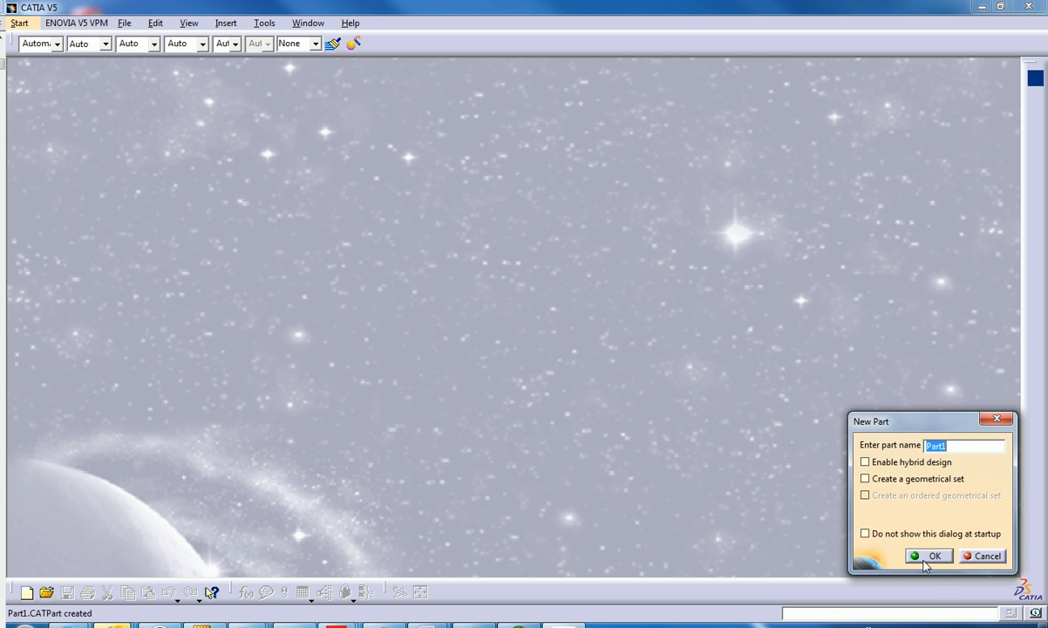
click(926, 556)
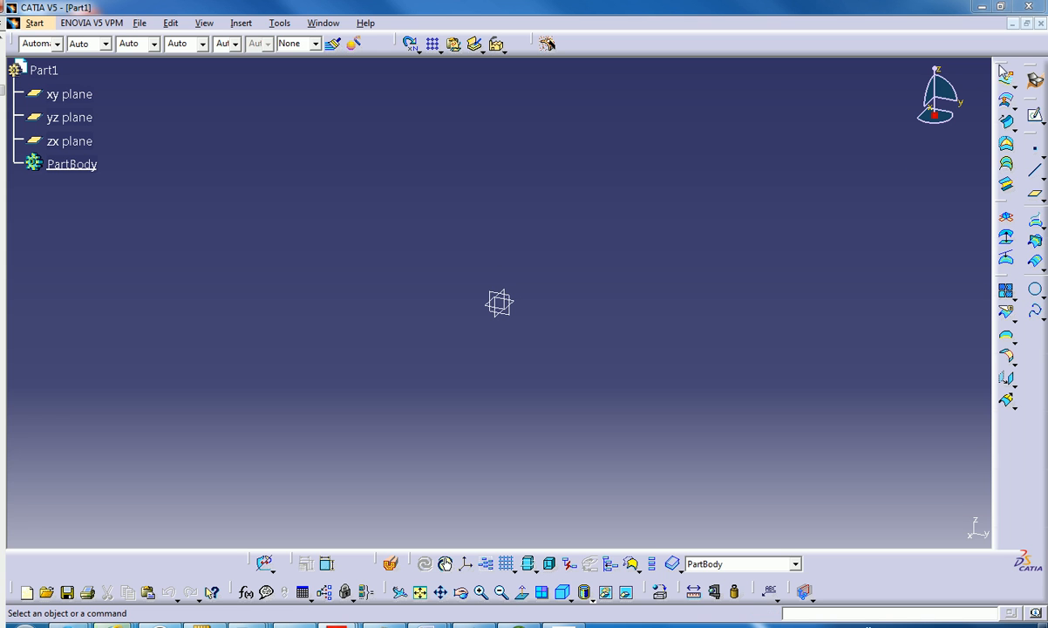
Step: Float the Surfaces, Wireframe and Operations toolbars one after another to view their tools, docking each one again
drag(1010, 99, 811, 179)
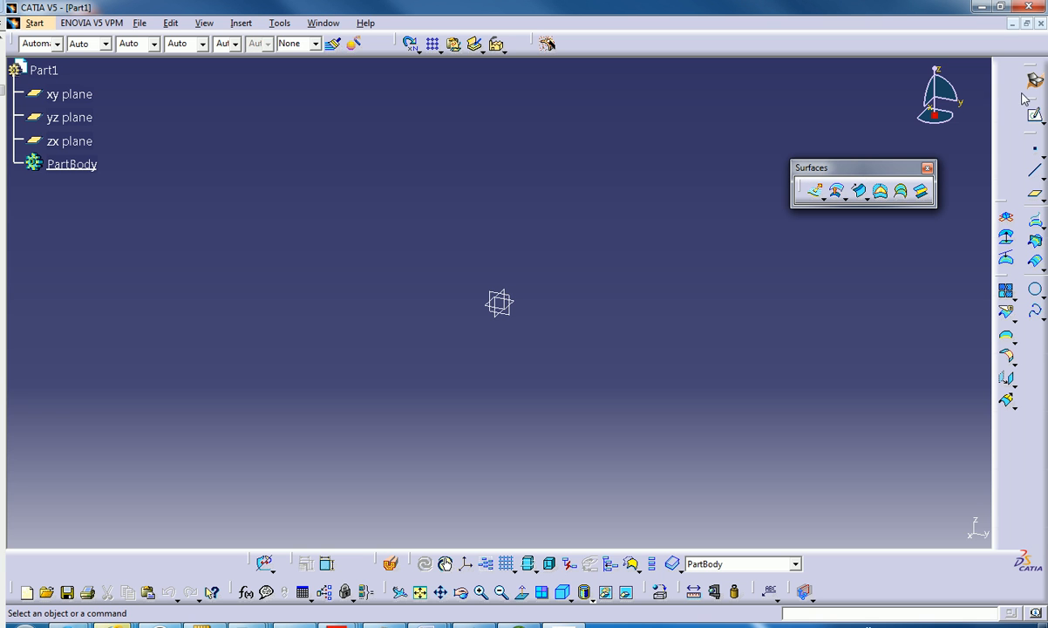
drag(807, 168, 1016, 108)
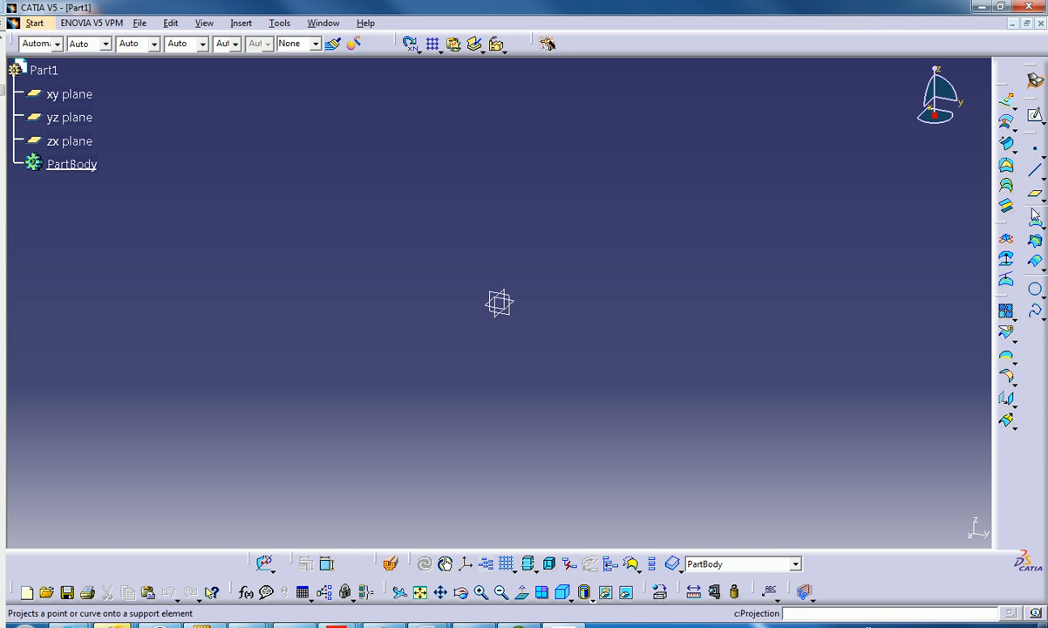
double_click(1032, 134)
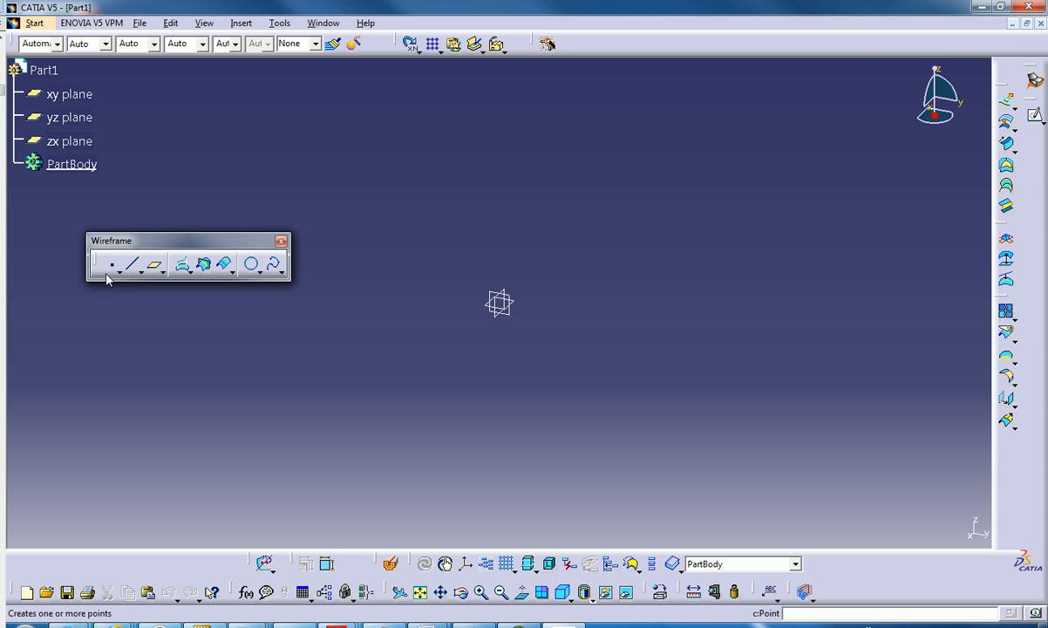
double_click(186, 241)
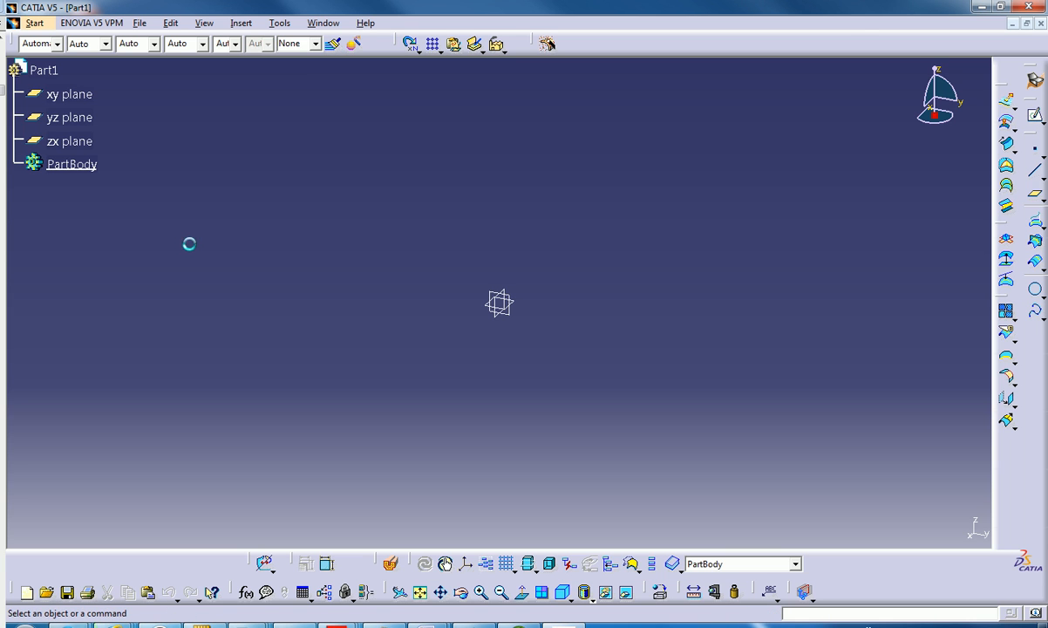
double_click(1000, 296)
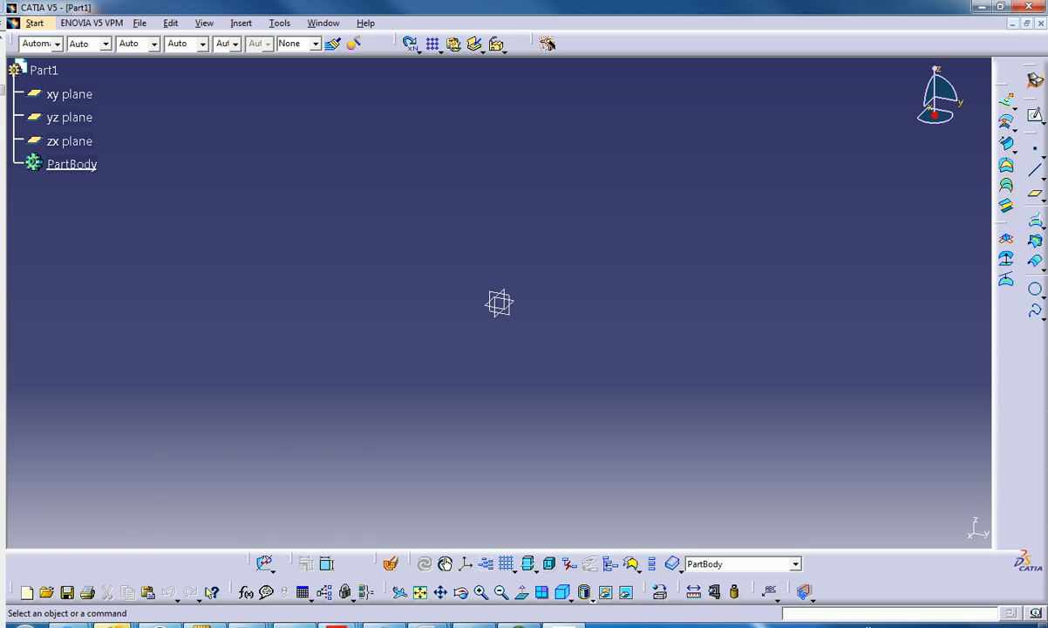
drag(131, 469, 334, 395)
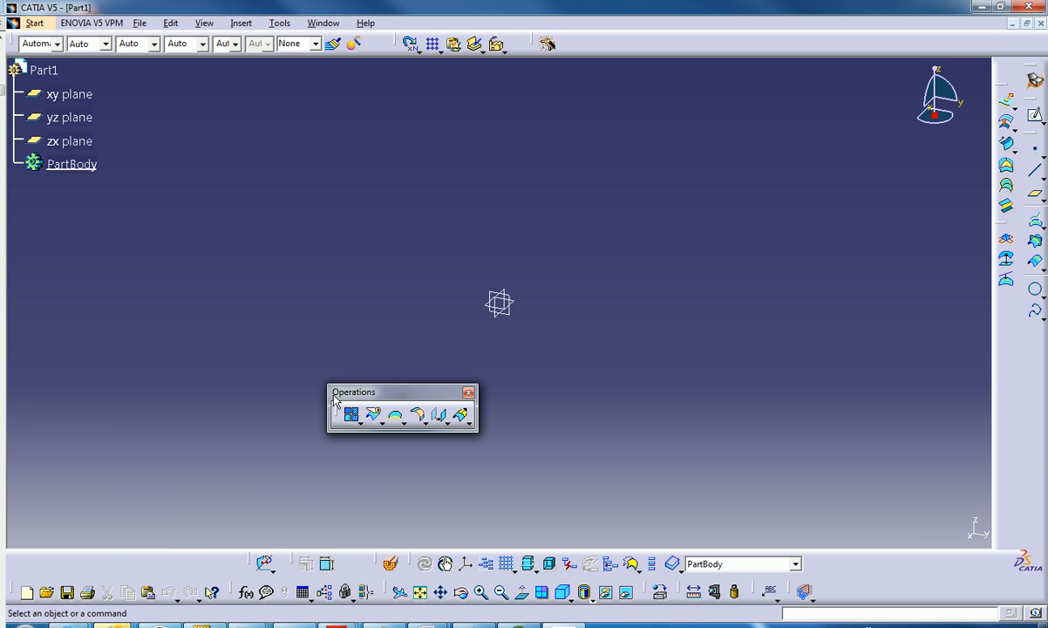
drag(385, 395, 385, 396)
double_click(388, 394)
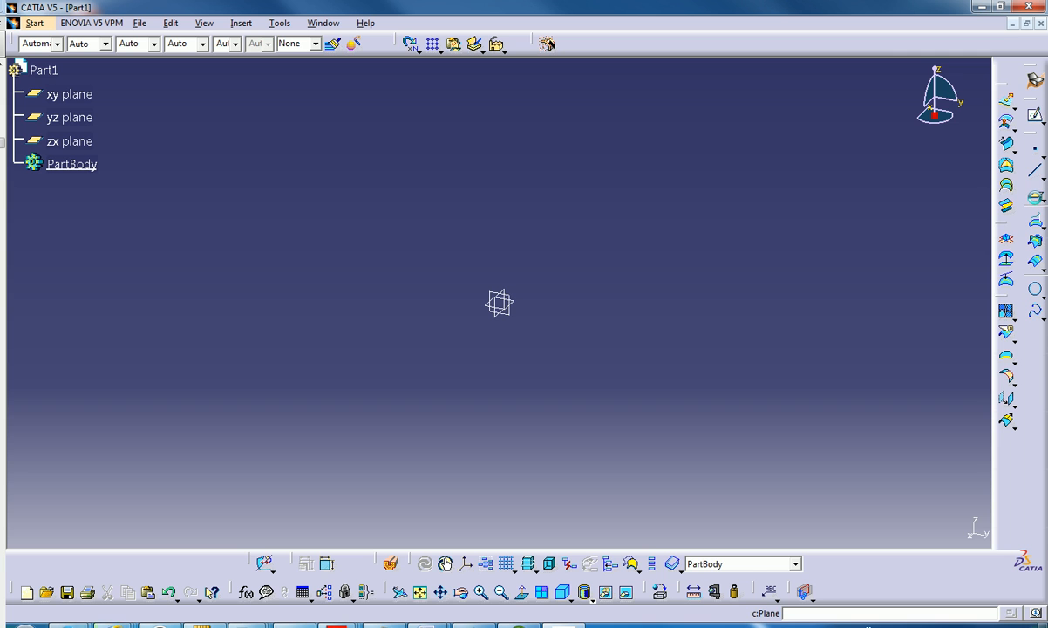
Step: Create a reference plane offset 50 mm from the yz plane
click(1035, 197)
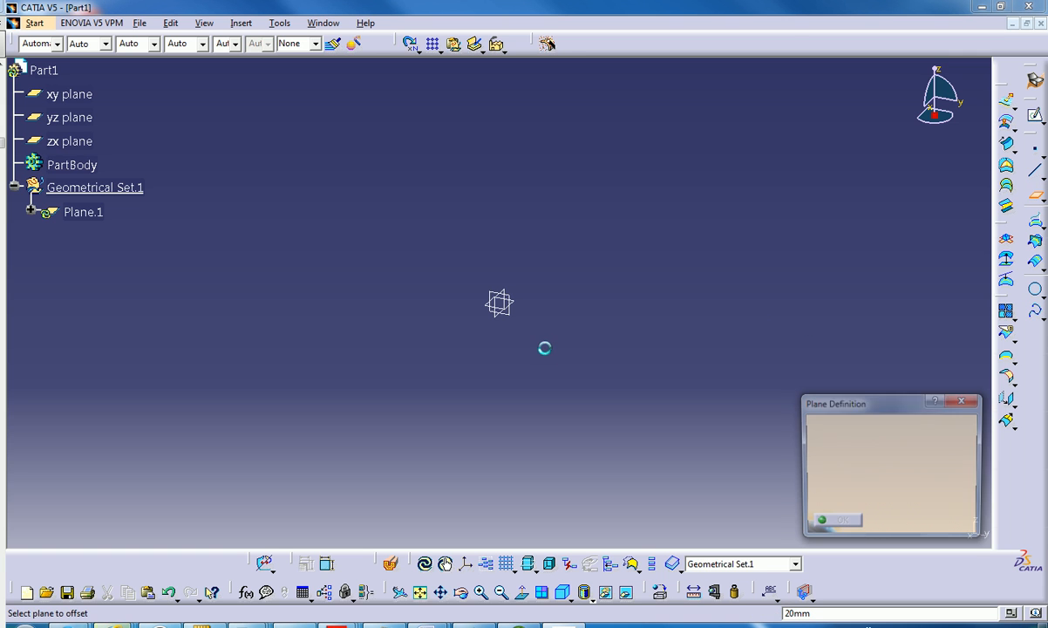
click(498, 304)
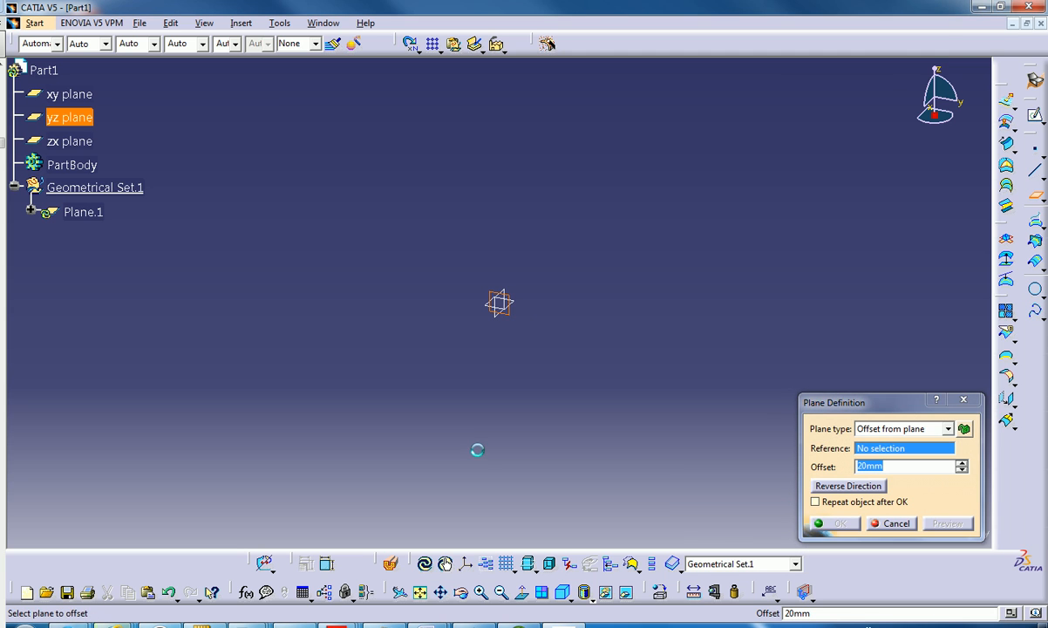
text(50)
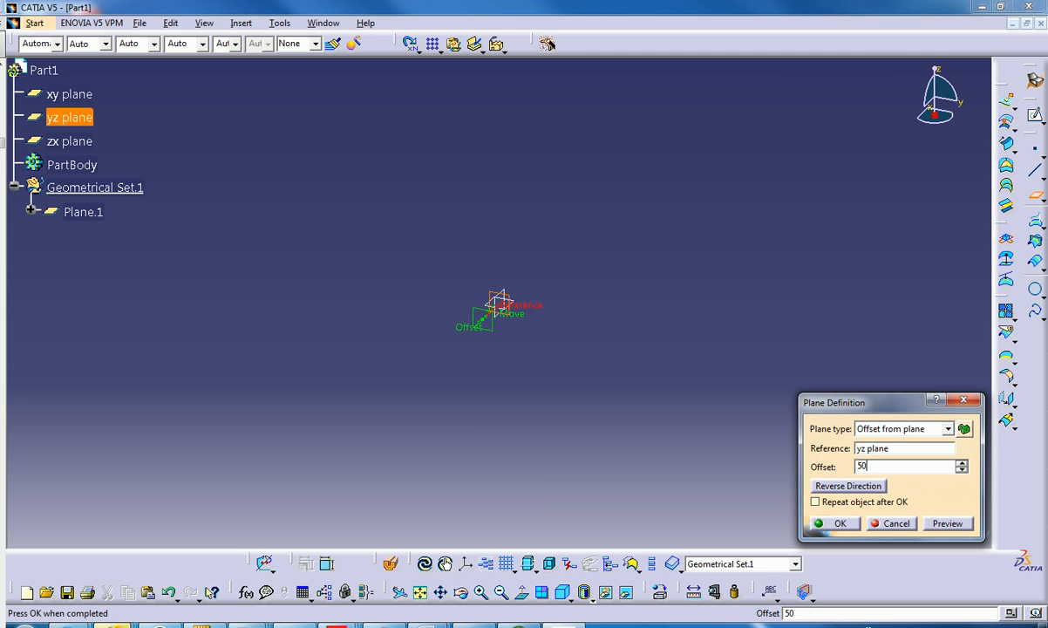
key(Return)
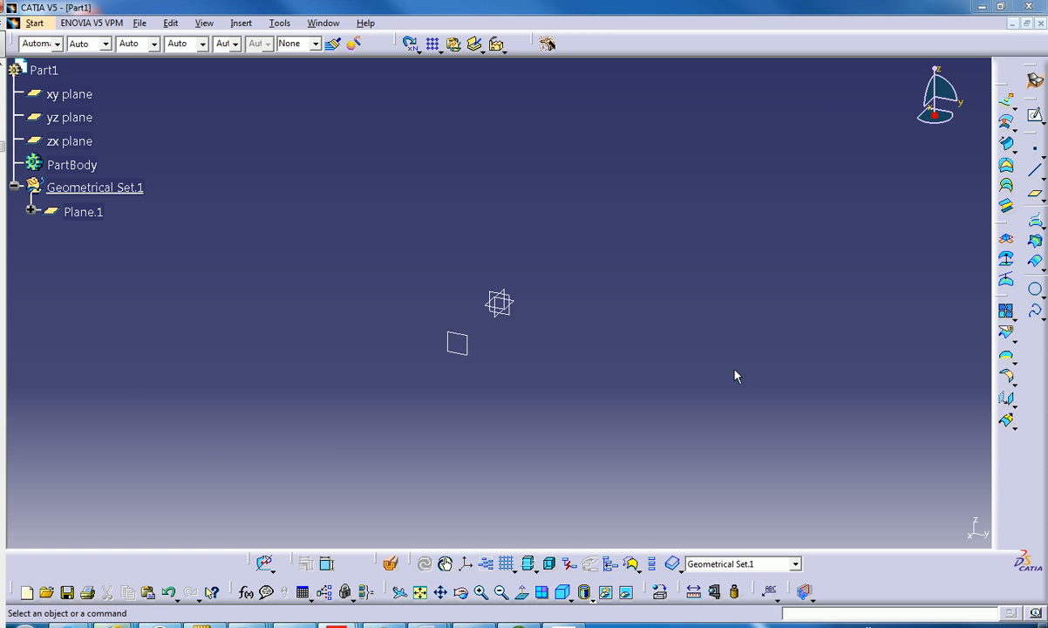
Step: Float the Wireframe toolbar over the model area to view its tools, and dock it again
click(1033, 139)
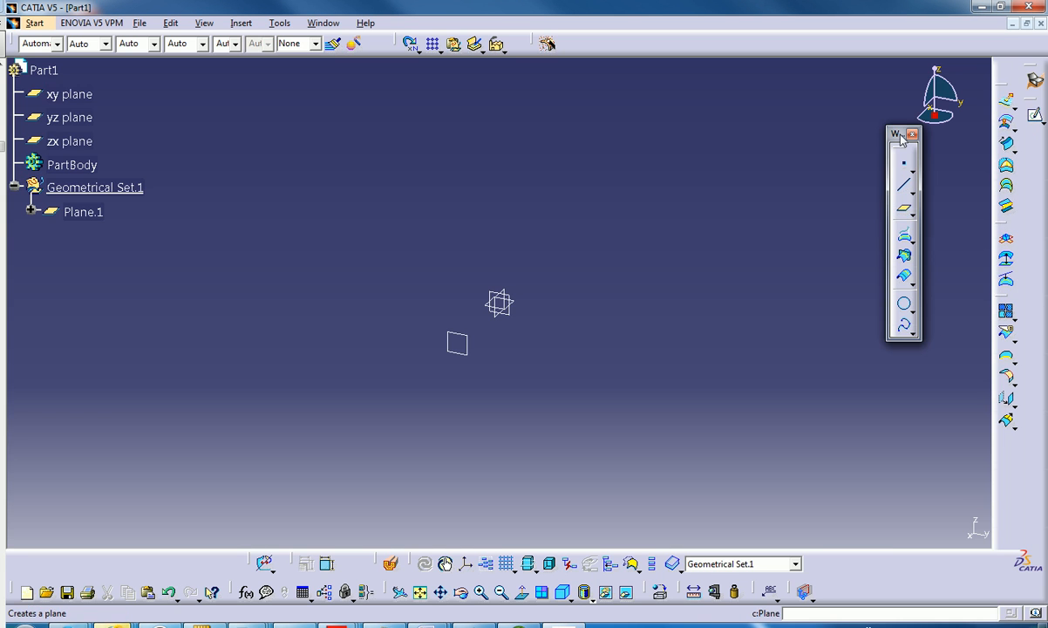
drag(896, 135, 780, 191)
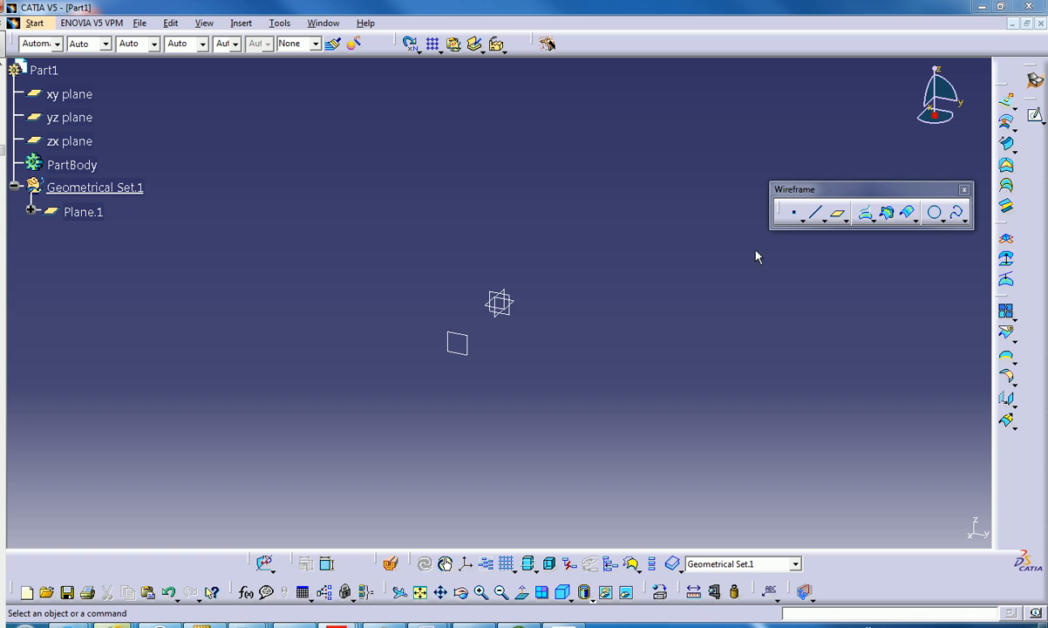
double_click(810, 190)
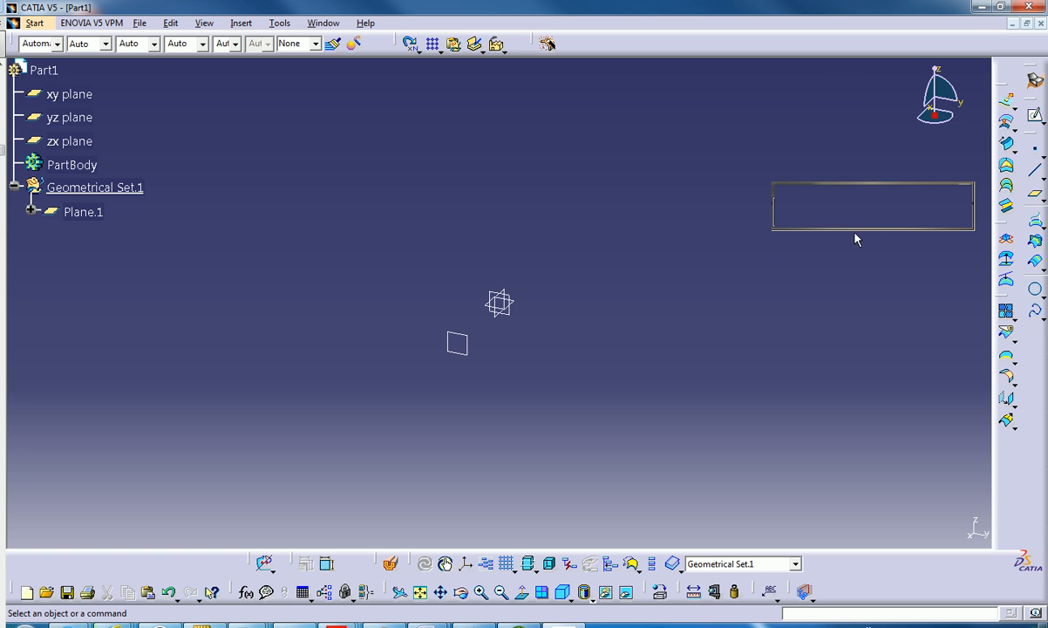
Step: Create a point by coordinates at X 20 mm, Y 30 mm, Z 40 mm relative to the default origin
click(1036, 152)
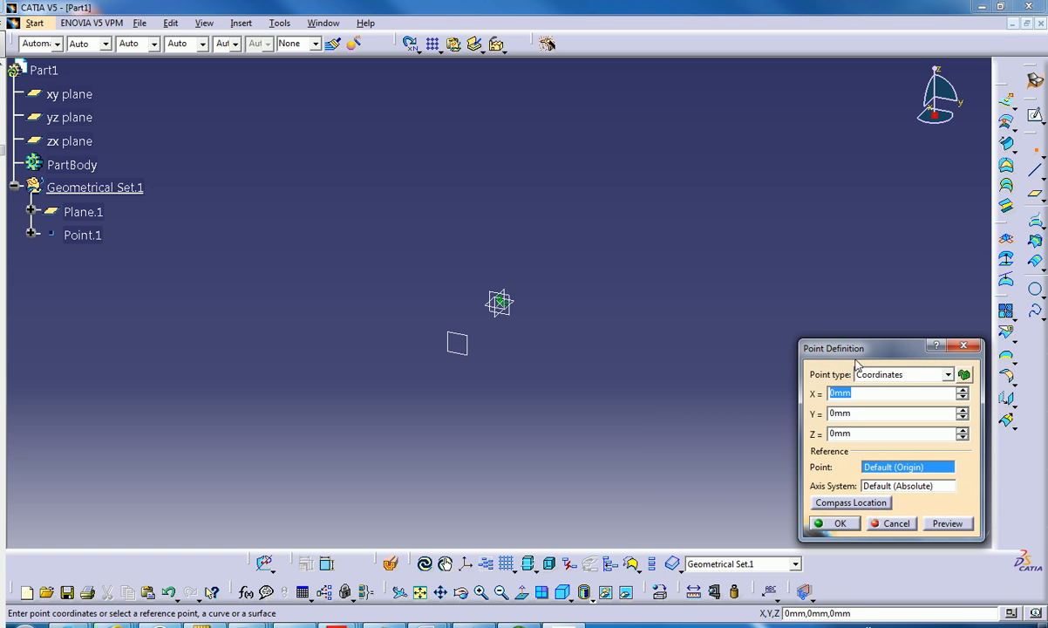
drag(856, 360, 849, 352)
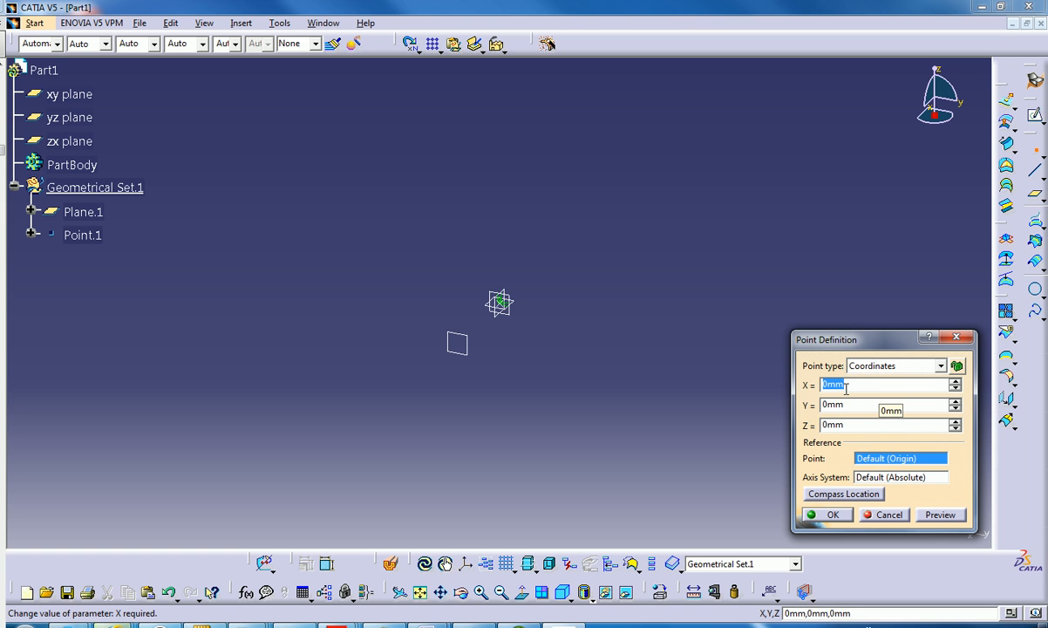
text(20)
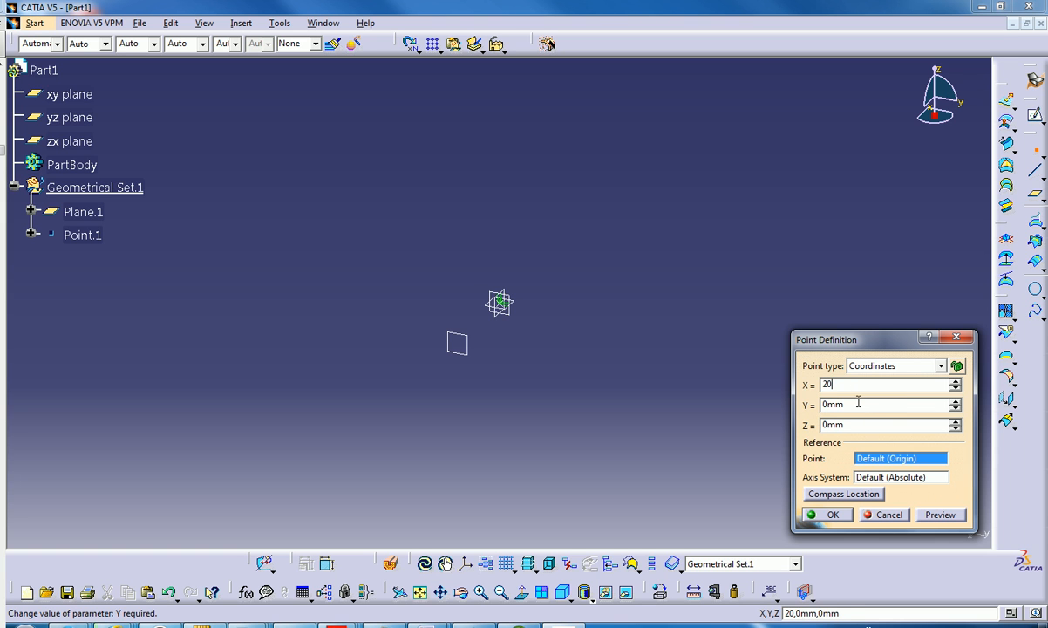
key(Tab)
text(30)
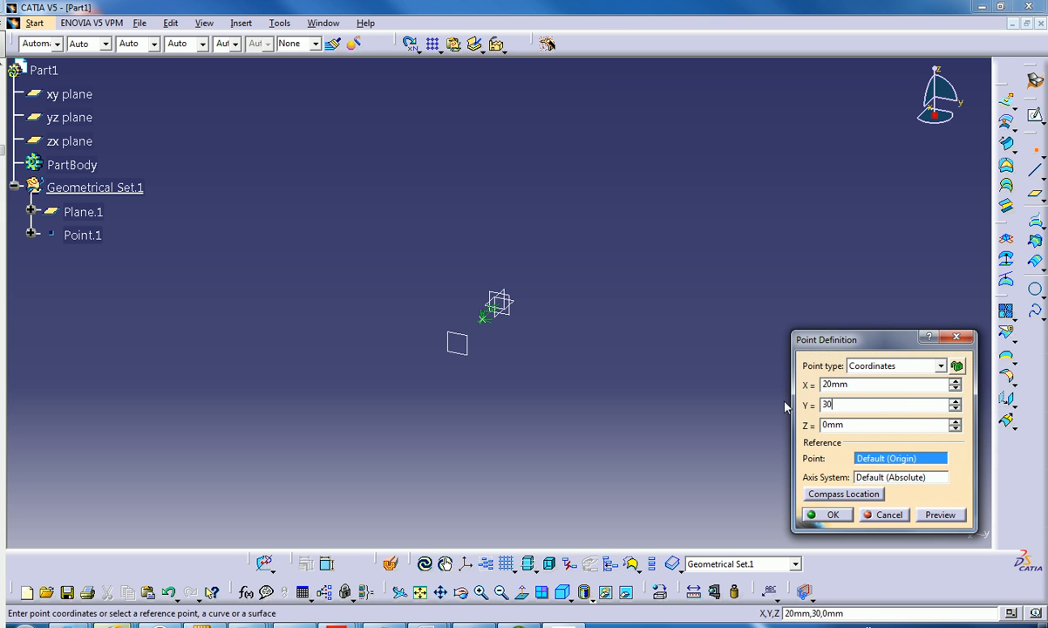
key(Tab)
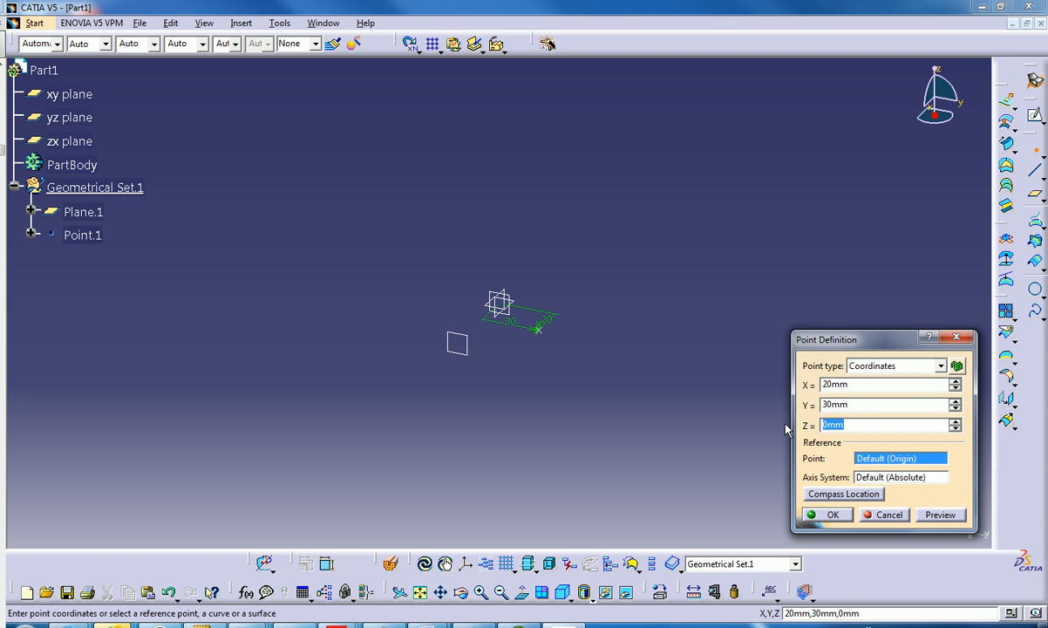
text(40)
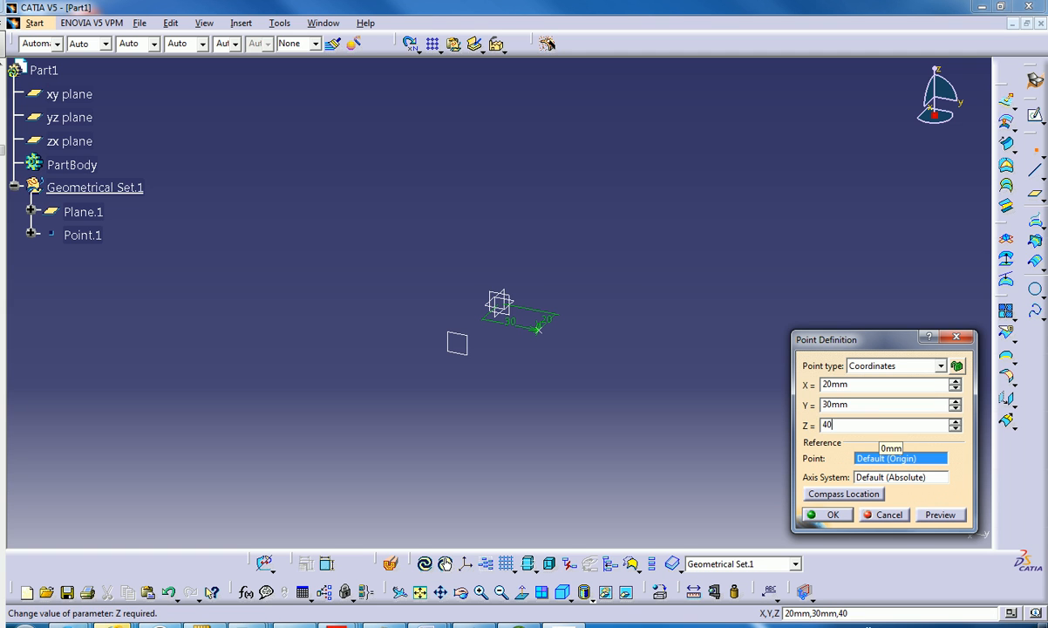
key(Tab)
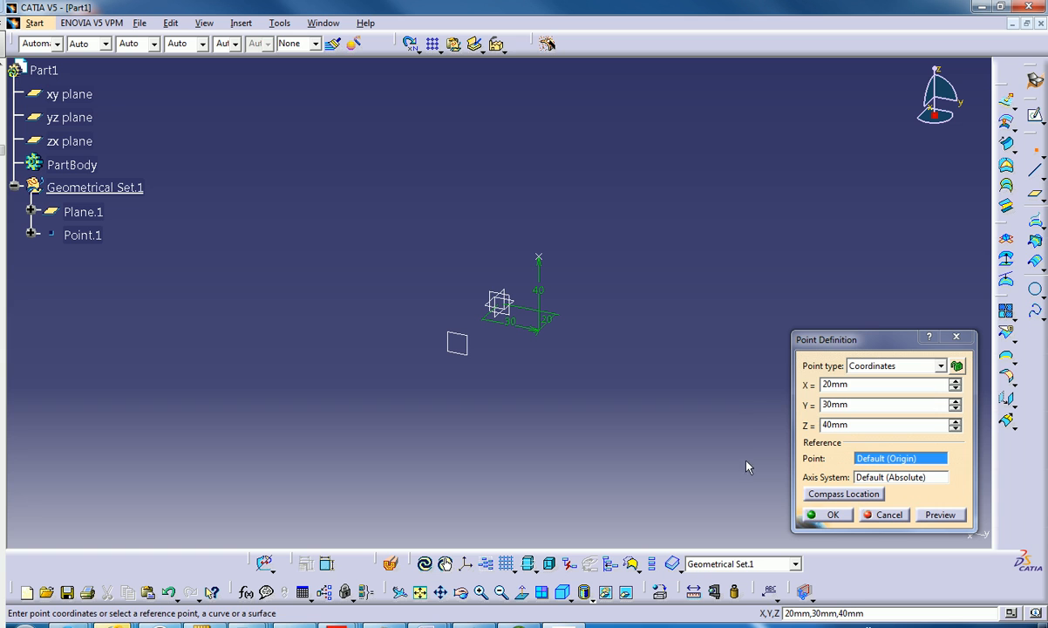
click(822, 515)
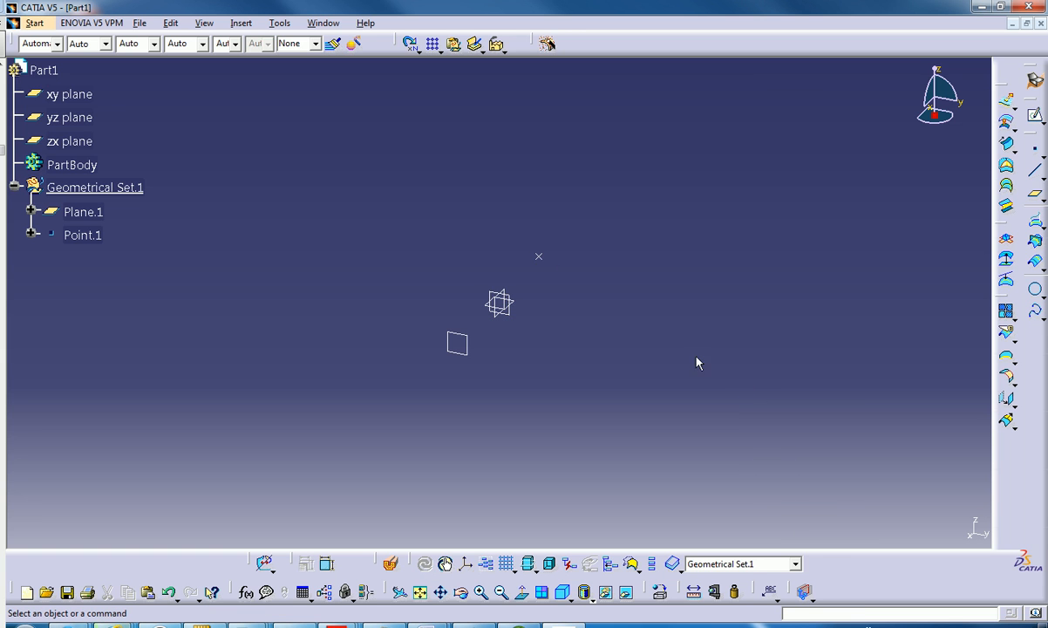
Step: Create a second coordinate point at the origin, with X, Y and Z all set to 0 mm
click(1036, 171)
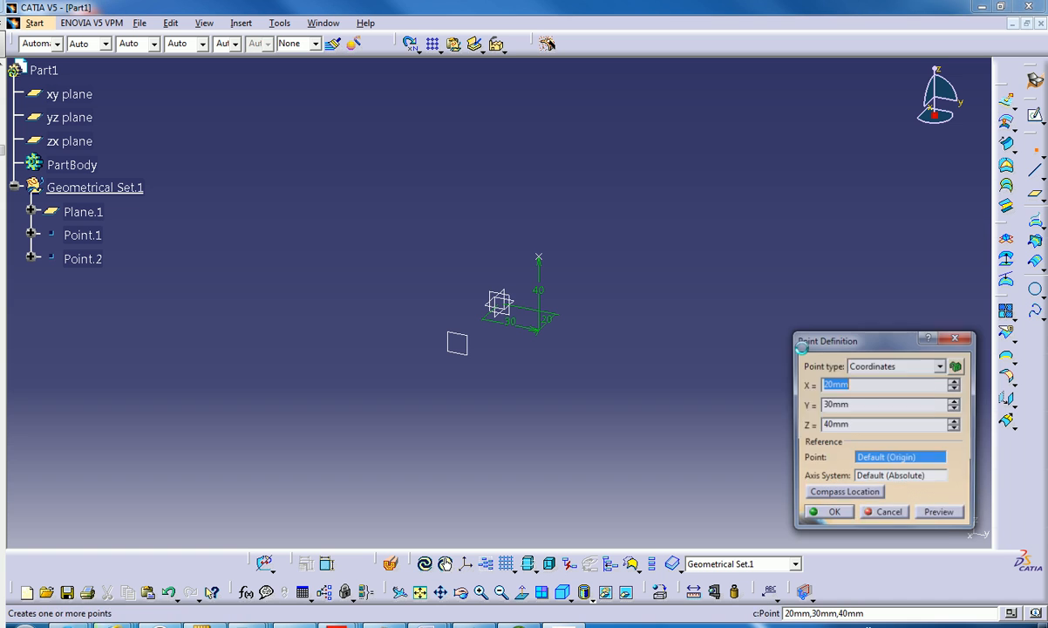
text(0)
key(Tab)
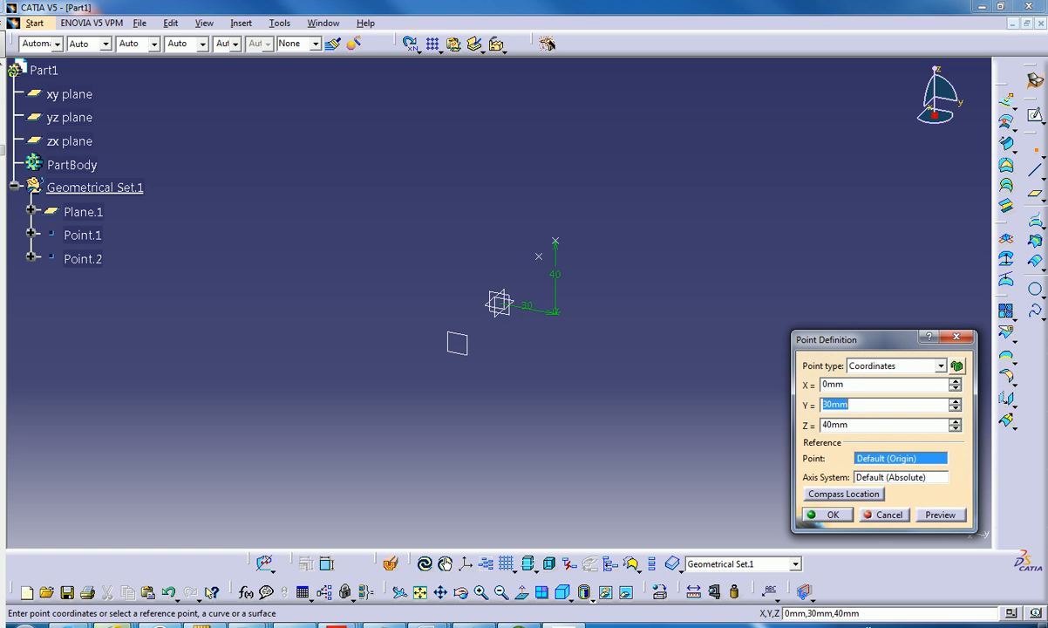
text(0)
key(Tab)
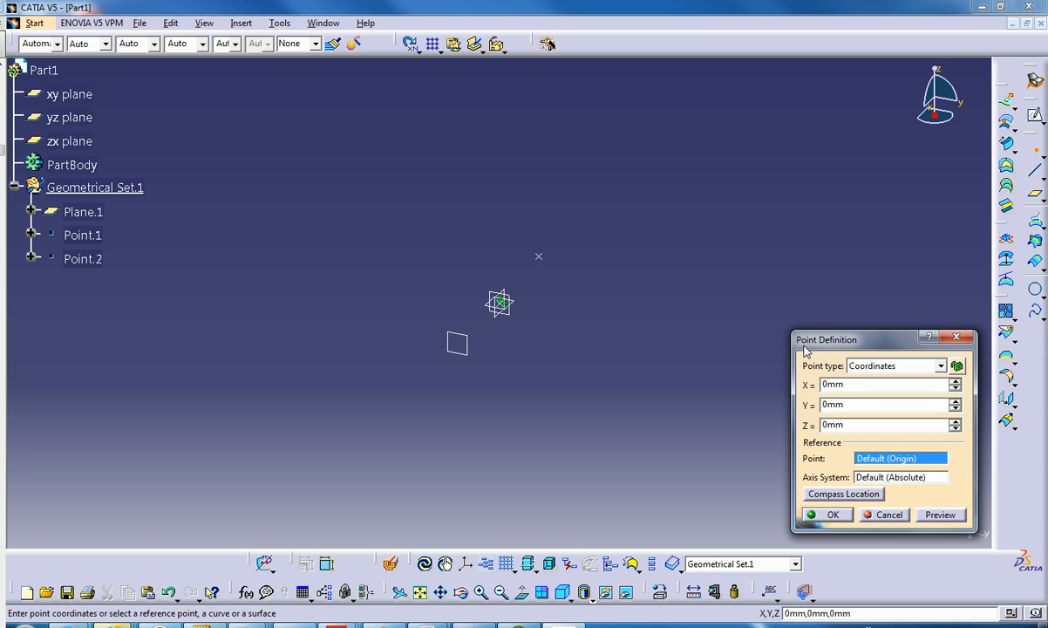
click(825, 517)
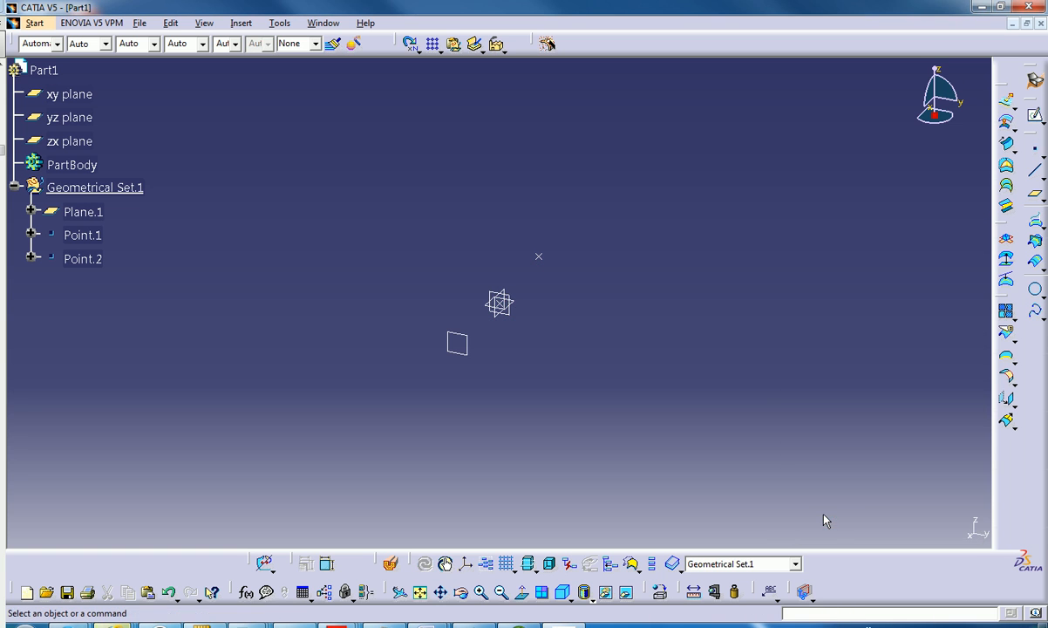
Step: Start a new sketch on the xy plane
middle_click(524, 296)
scroll(538, 348, down, 1)
middle_drag(538, 348, 564, 350)
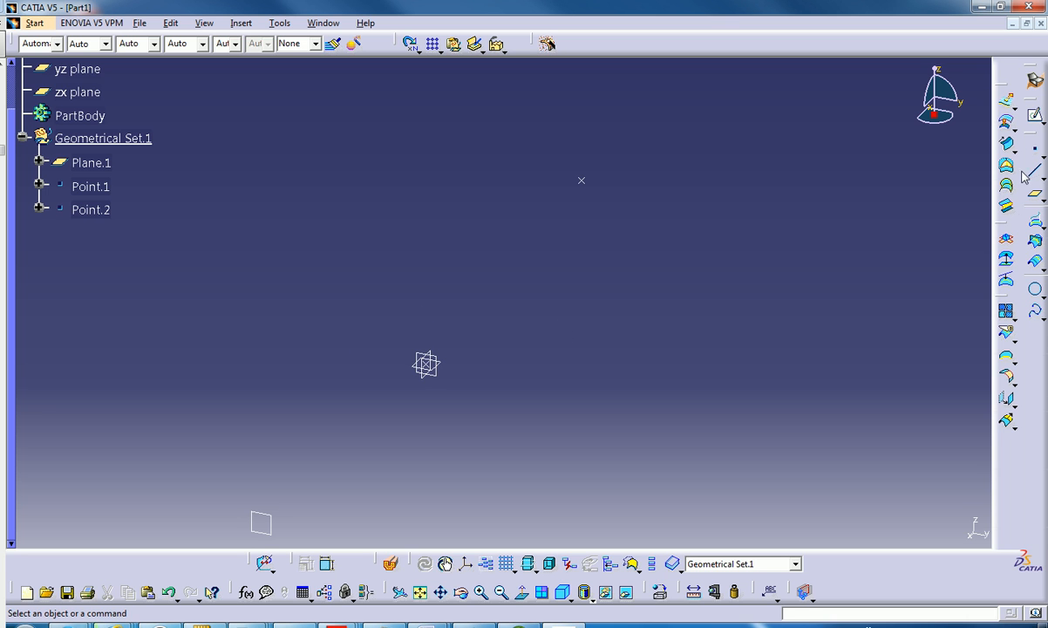
click(1035, 114)
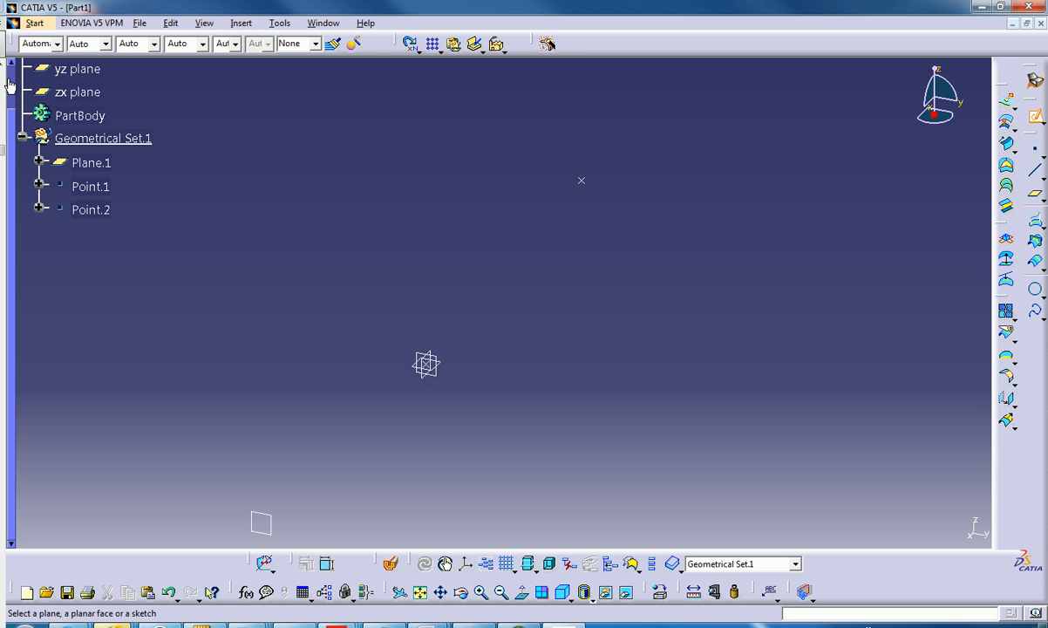
scroll(13, 81, up, 2)
click(69, 93)
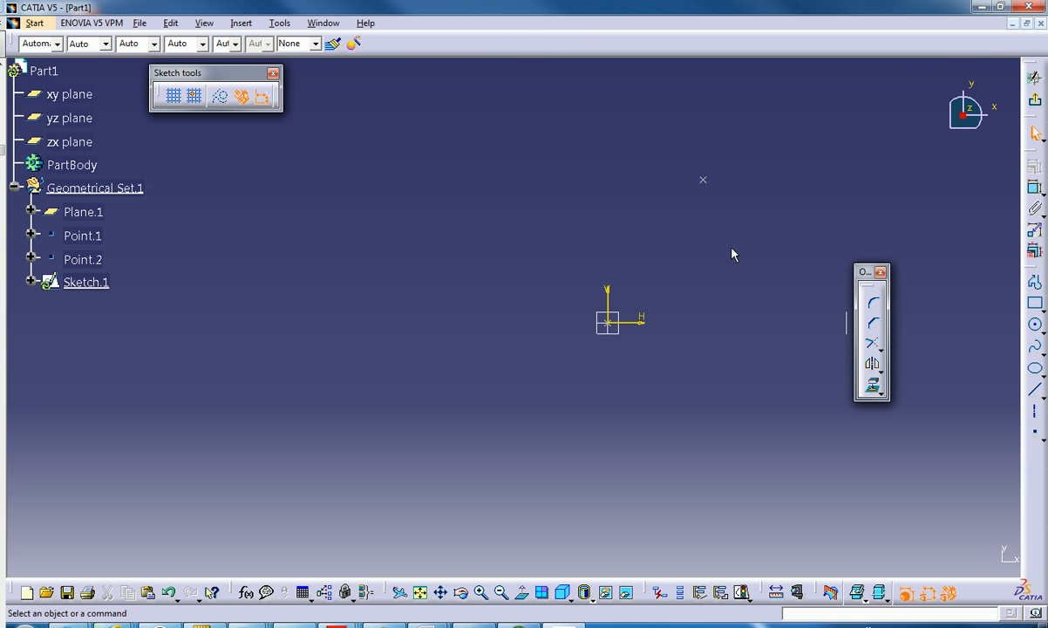
Step: Draw an S-shaped spline through four control points, starting near H 4 mm, V -27 mm, and exit the sketch
click(1035, 345)
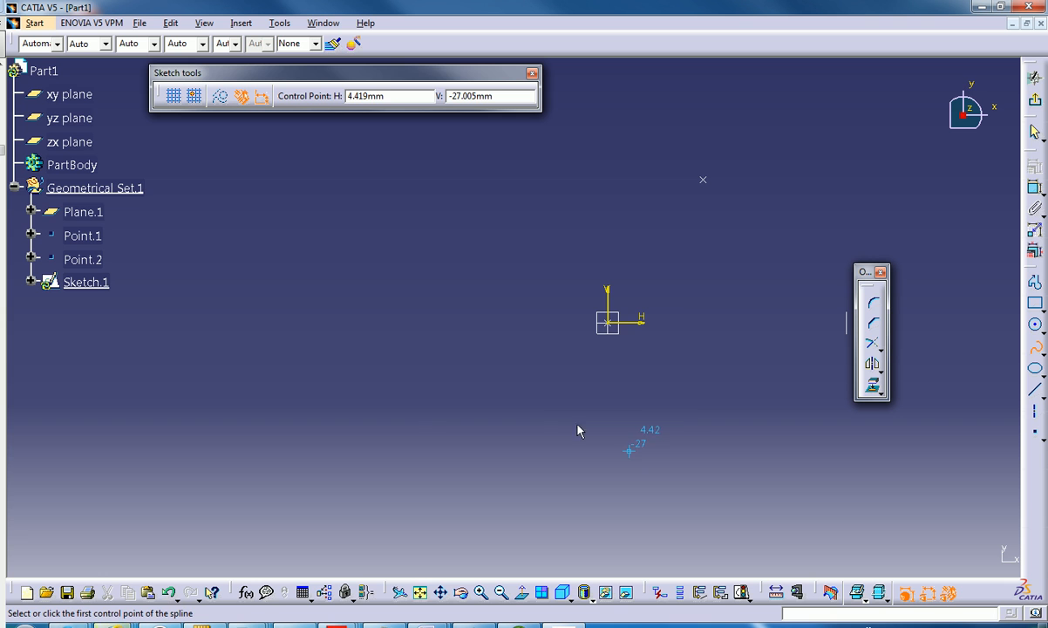
click(630, 450)
click(466, 375)
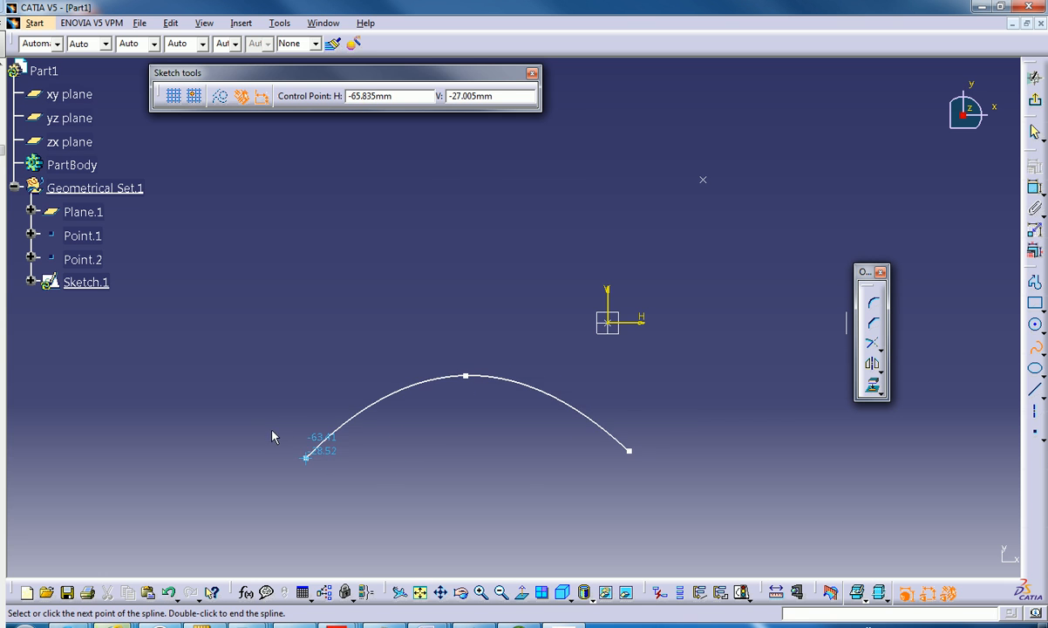
click(306, 457)
double_click(207, 375)
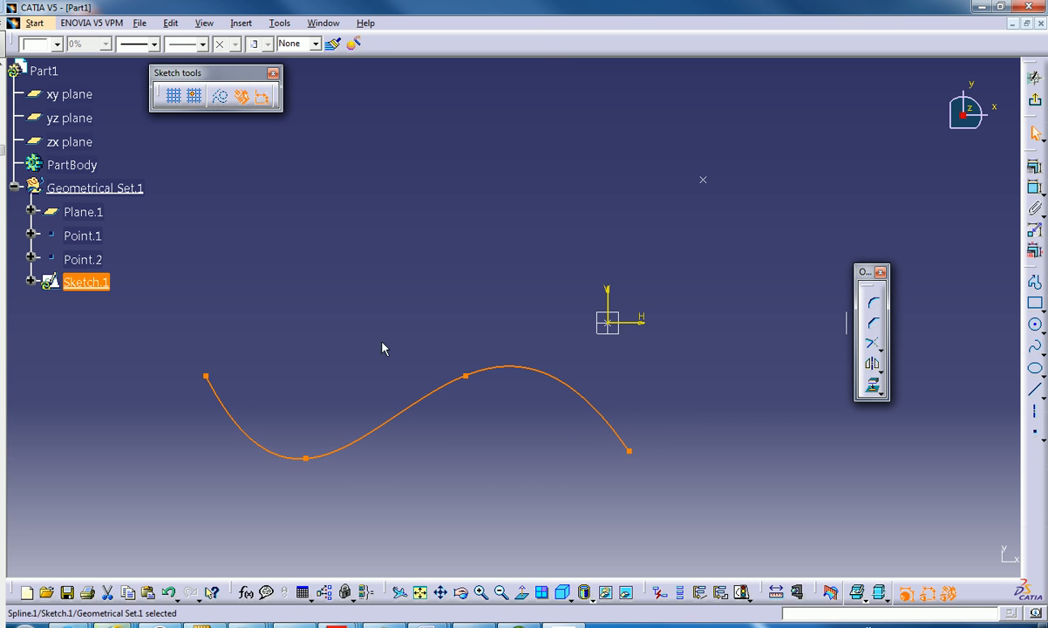
click(380, 307)
click(1036, 102)
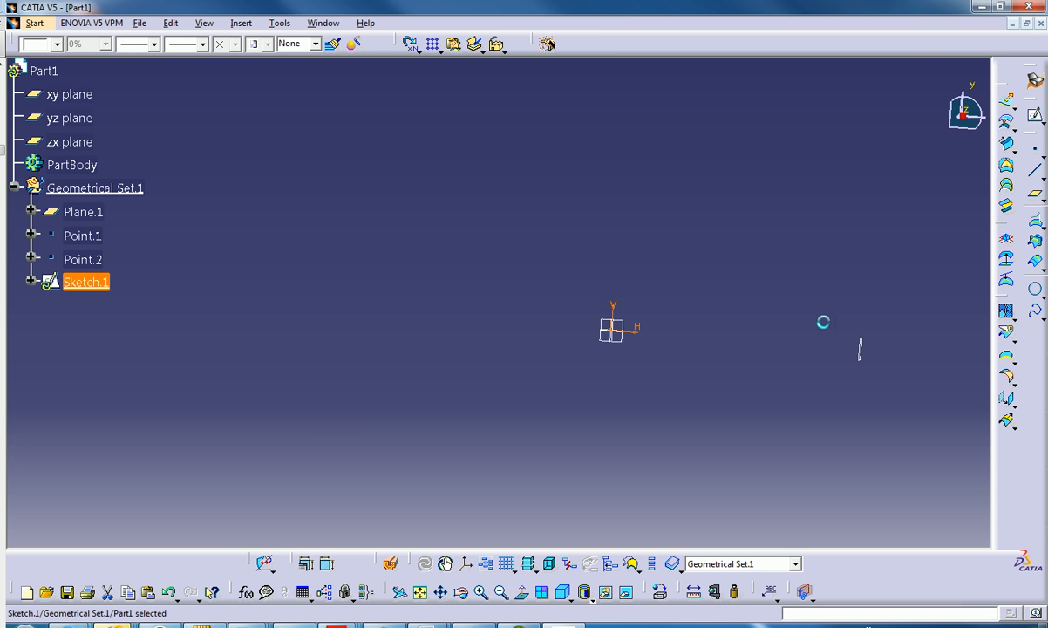
Step: Start a points and planes repetition along the sketched spline and preview it with 8 instances
click(1042, 154)
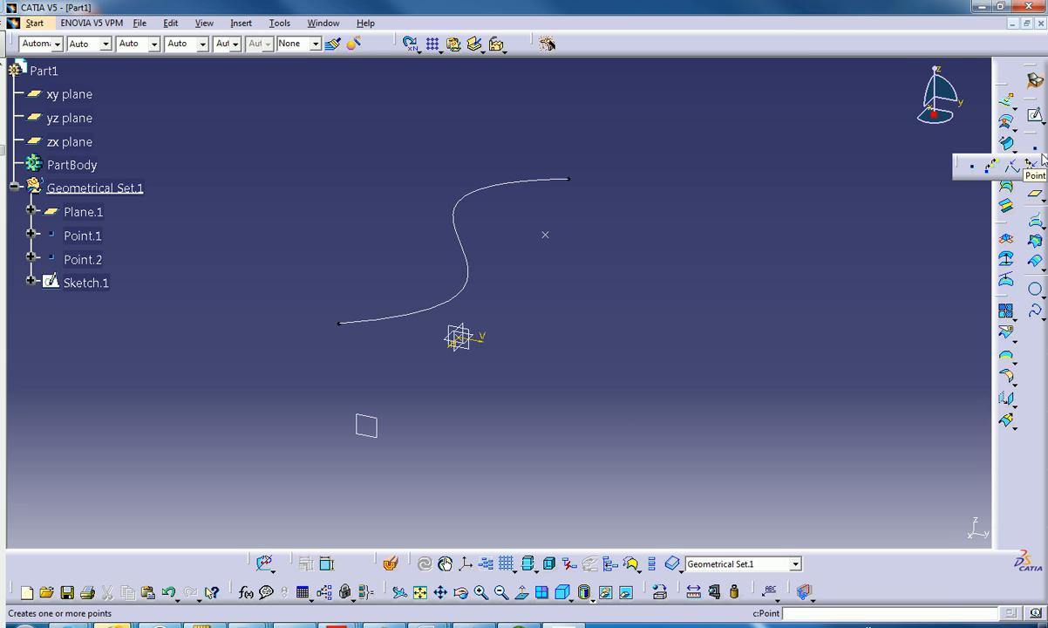
click(972, 166)
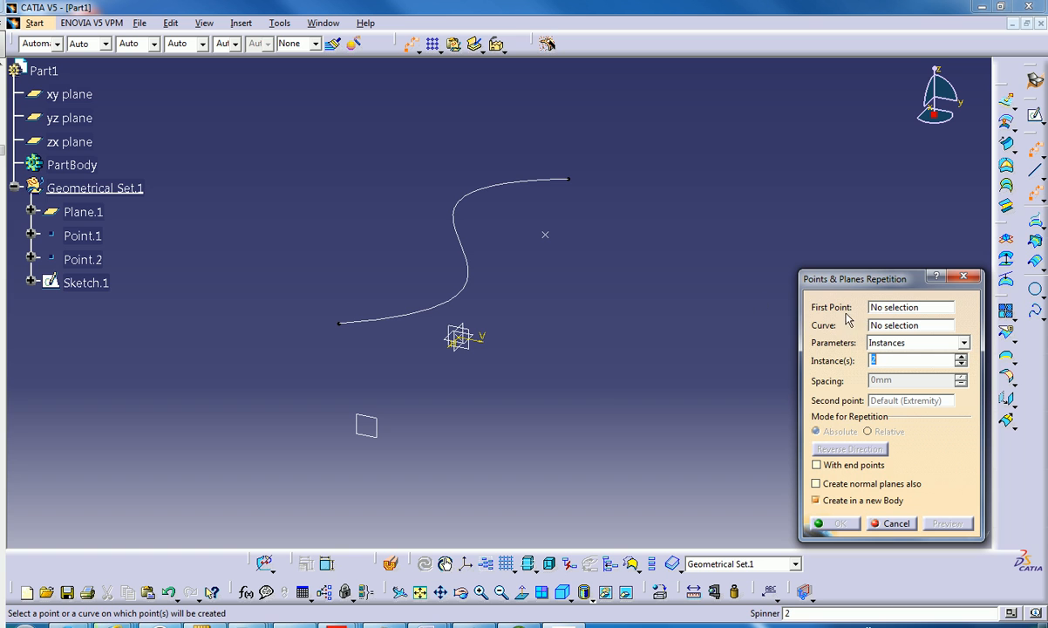
click(468, 293)
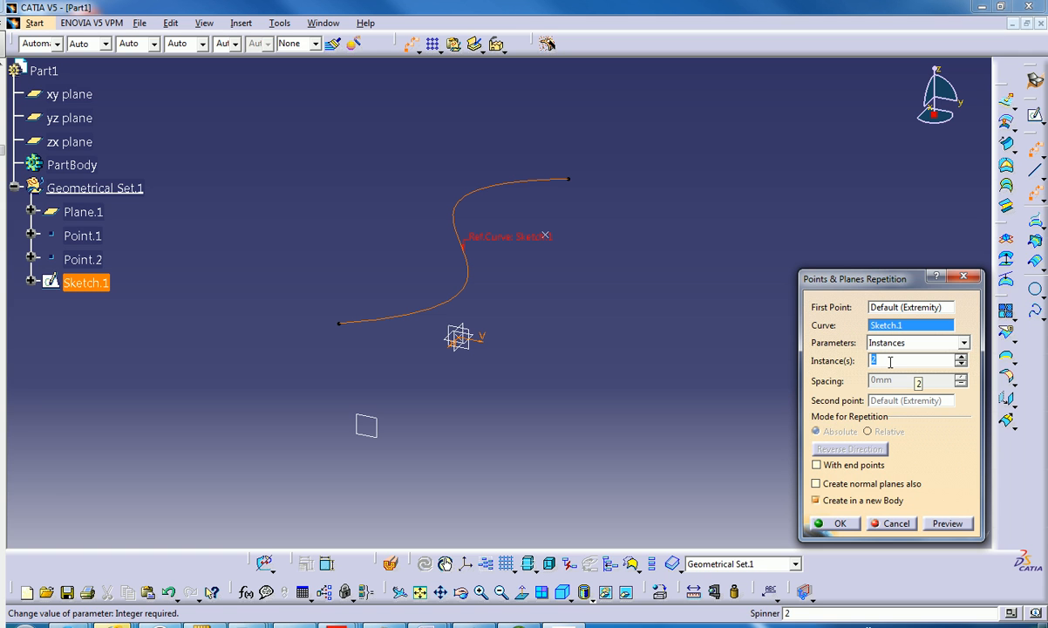
text(8)
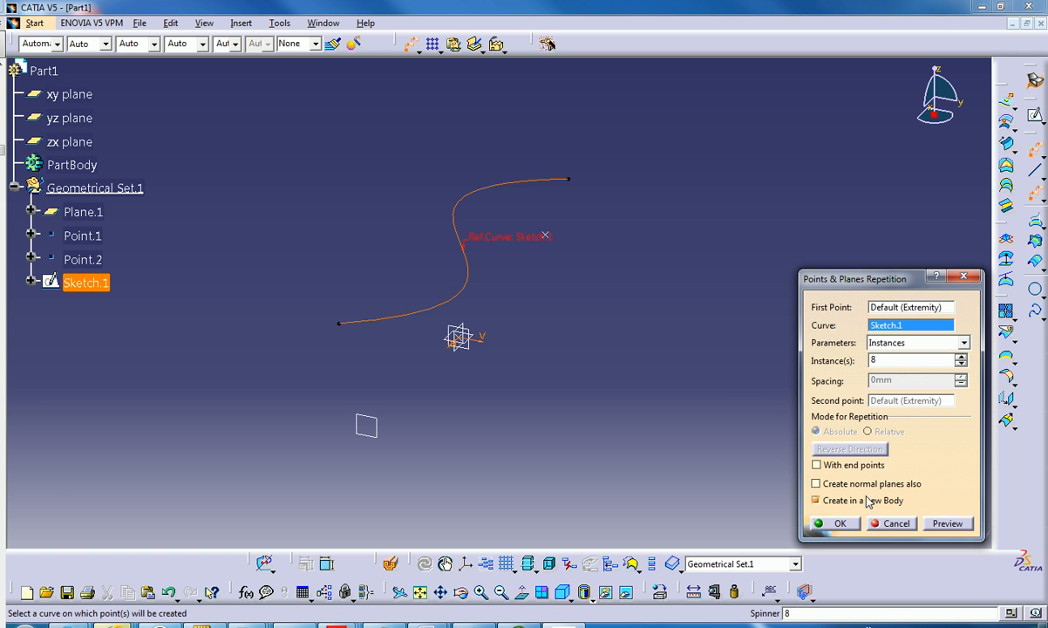
click(948, 523)
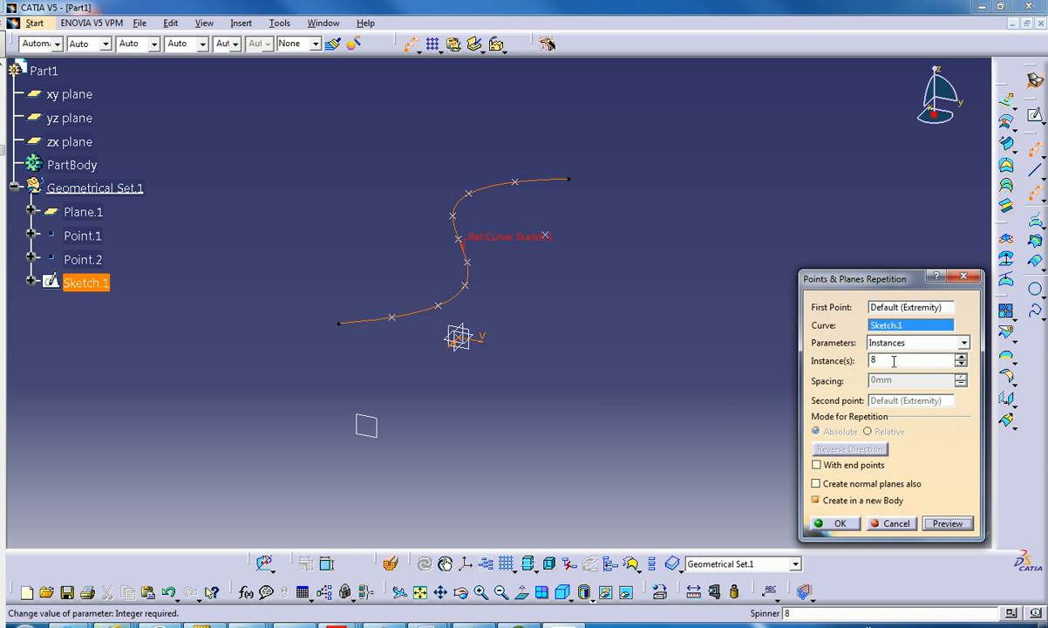
Step: Set the repetition to 6 instances and preview the points along the spline
drag(879, 361, 832, 361)
text(6)
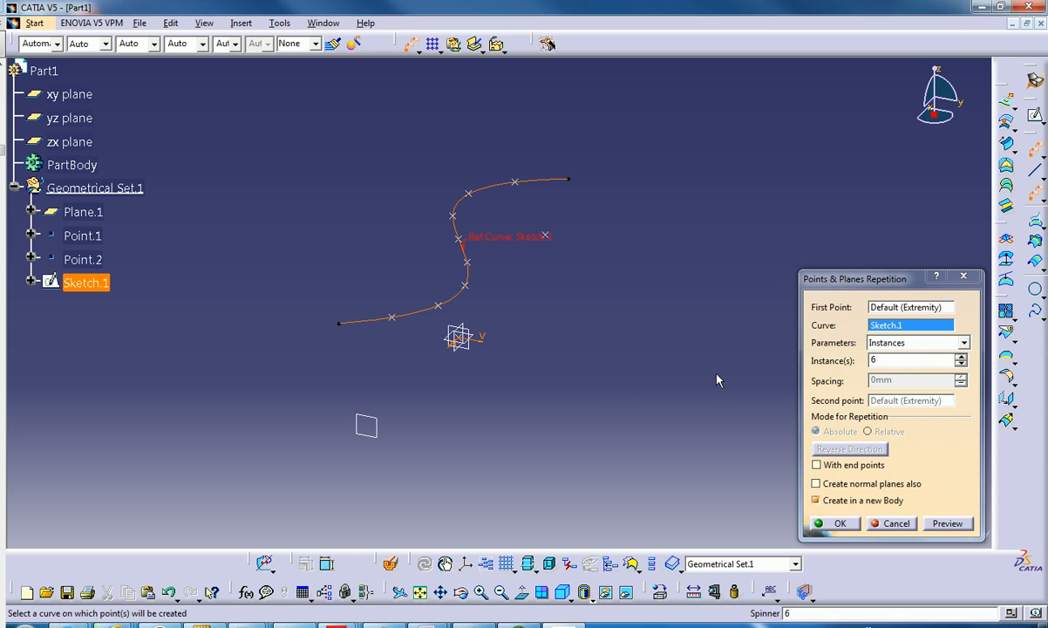
click(946, 522)
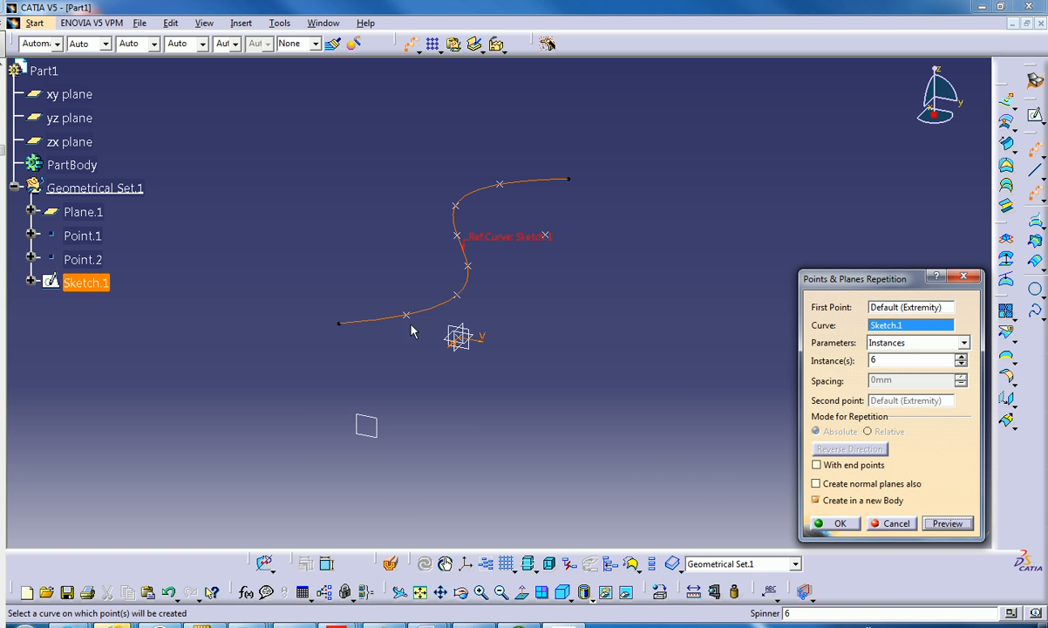
middle_drag(454, 337, 447, 394)
middle_drag(599, 377, 643, 496)
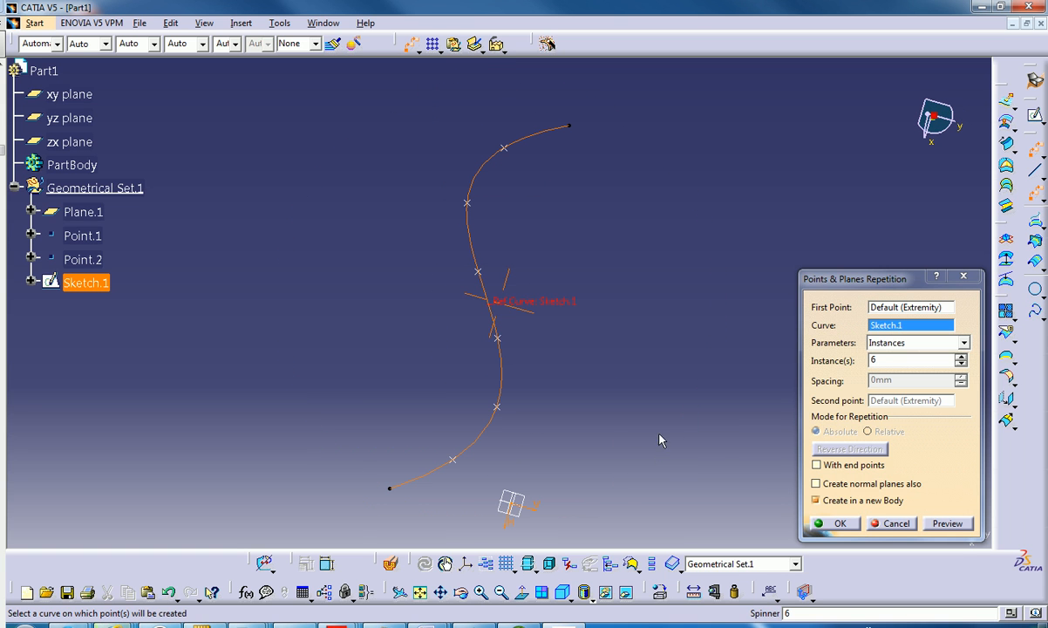
Step: Include normal planes at the repeated points and create the points and planes in a new body
click(844, 486)
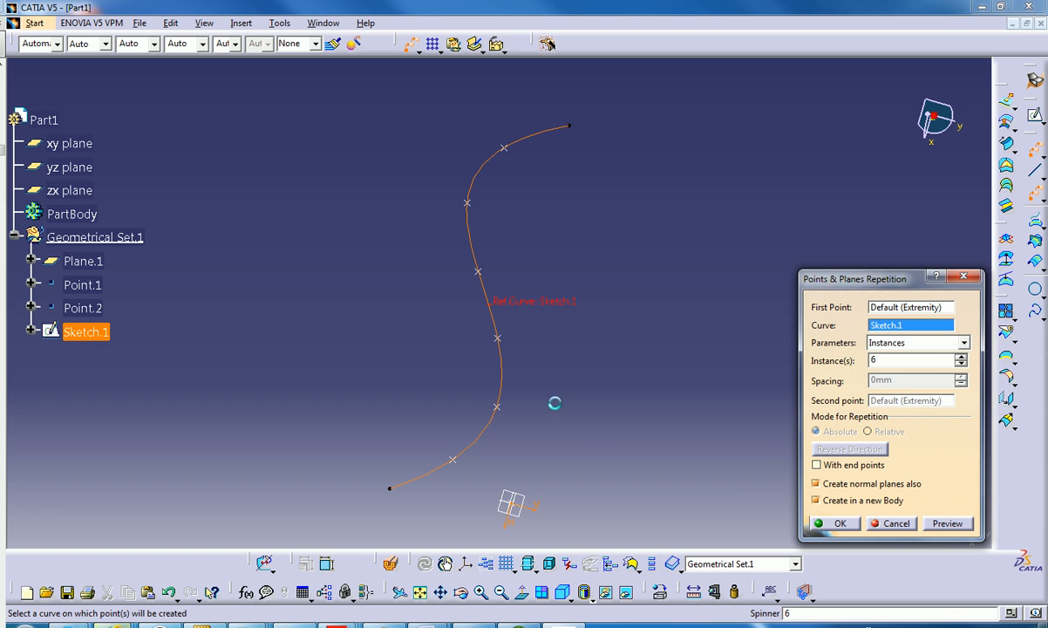
middle_drag(583, 411, 596, 406)
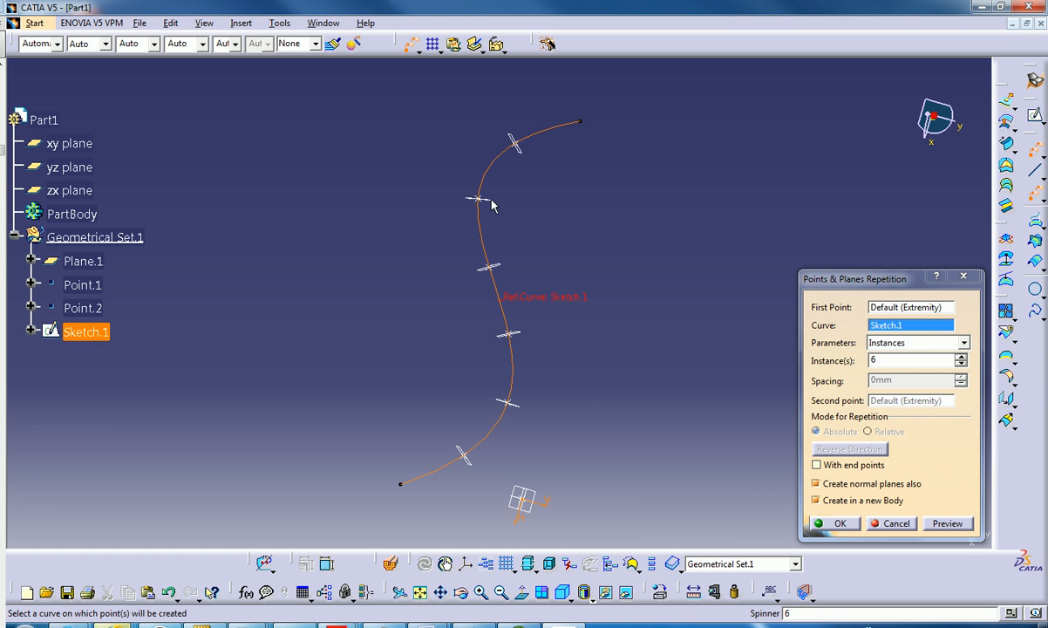
middle_drag(471, 440, 532, 418)
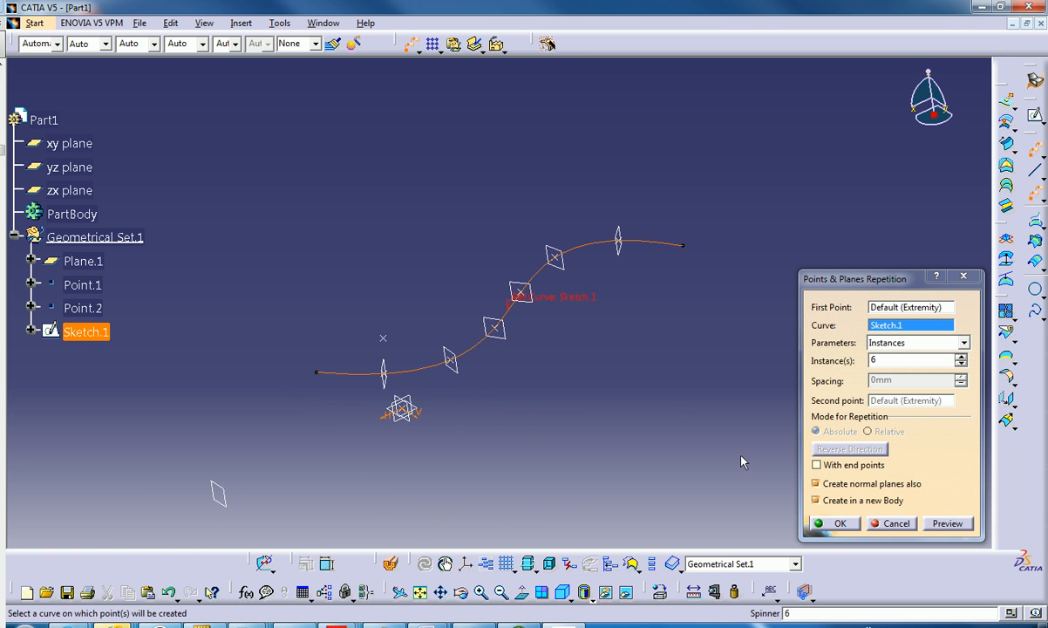
click(839, 524)
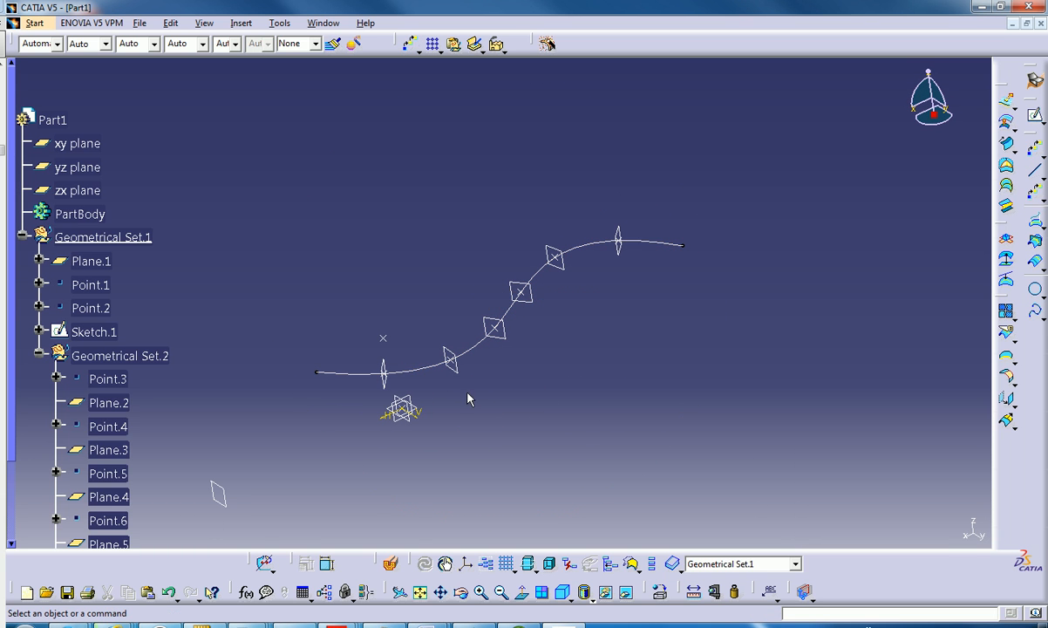
middle_drag(388, 338, 444, 330)
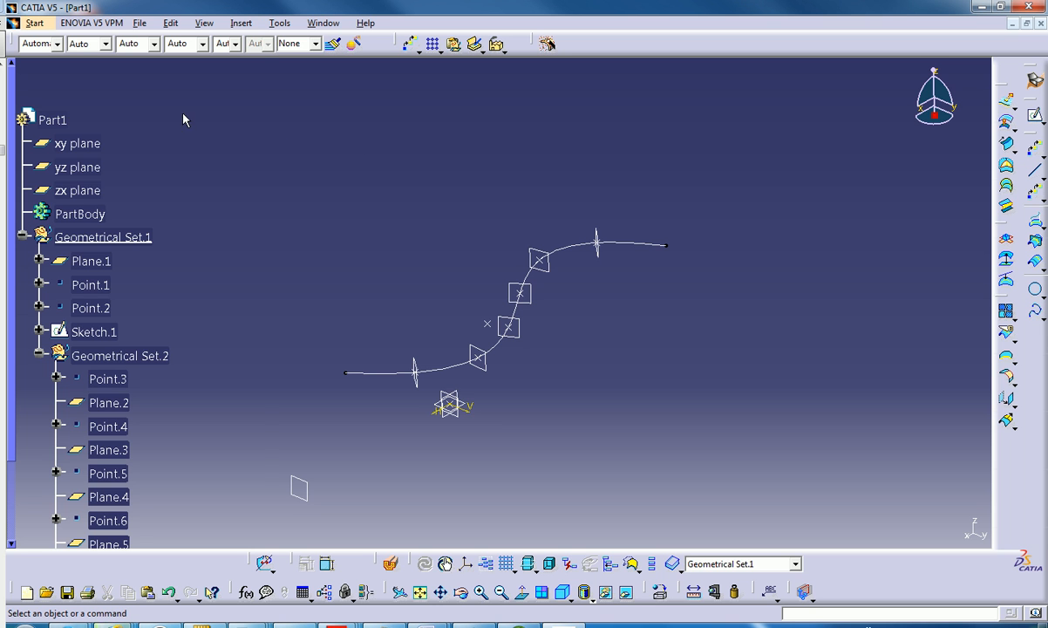
Step: Create a new Generative Shape Design part with the default options and start a sketch on its xy plane
click(34, 23)
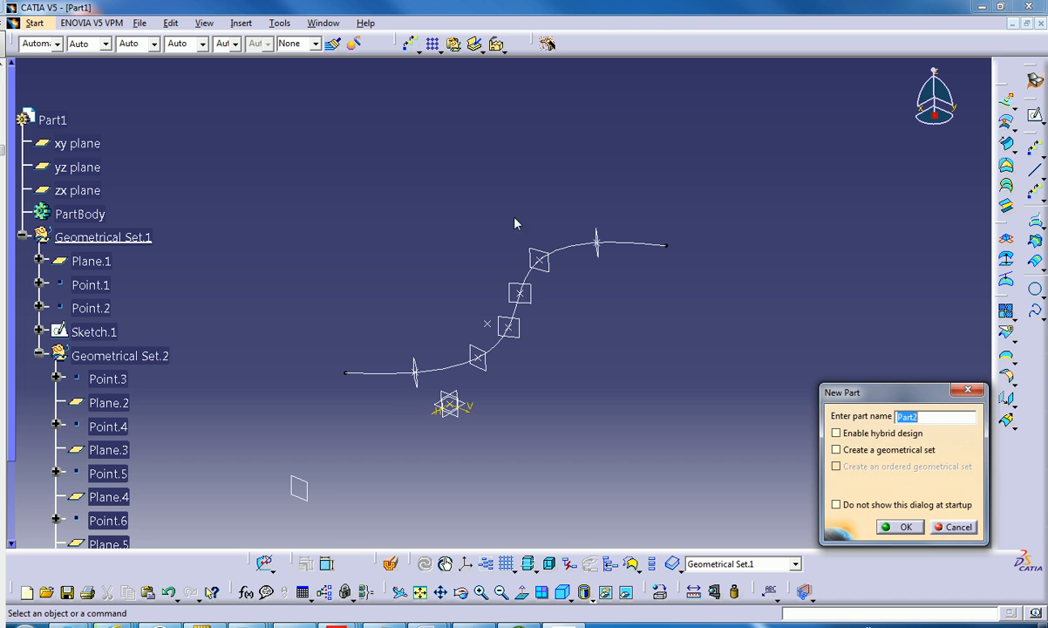
click(904, 527)
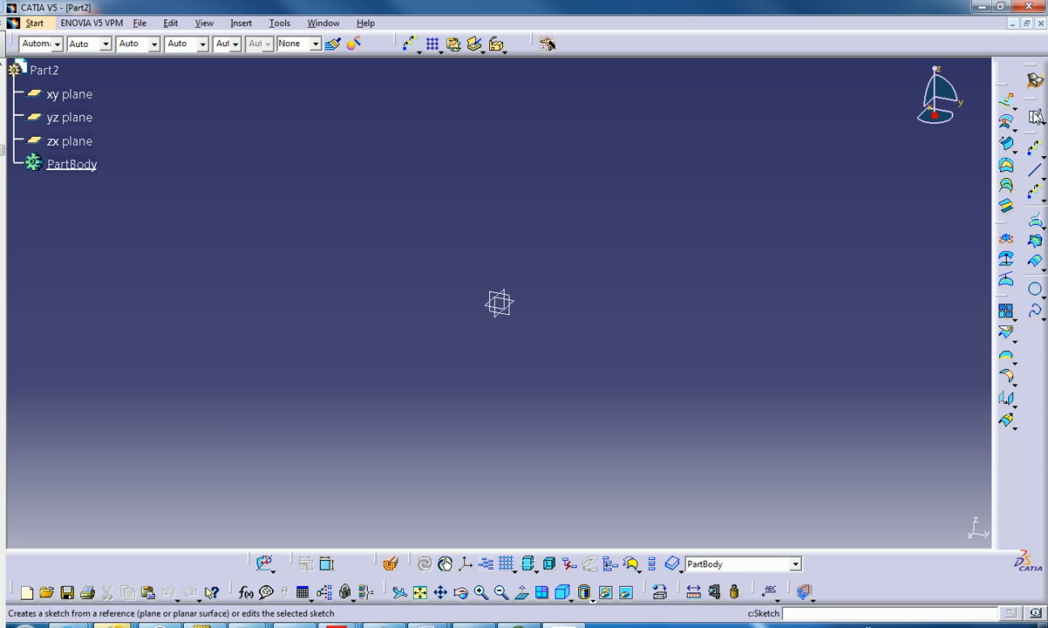
click(77, 94)
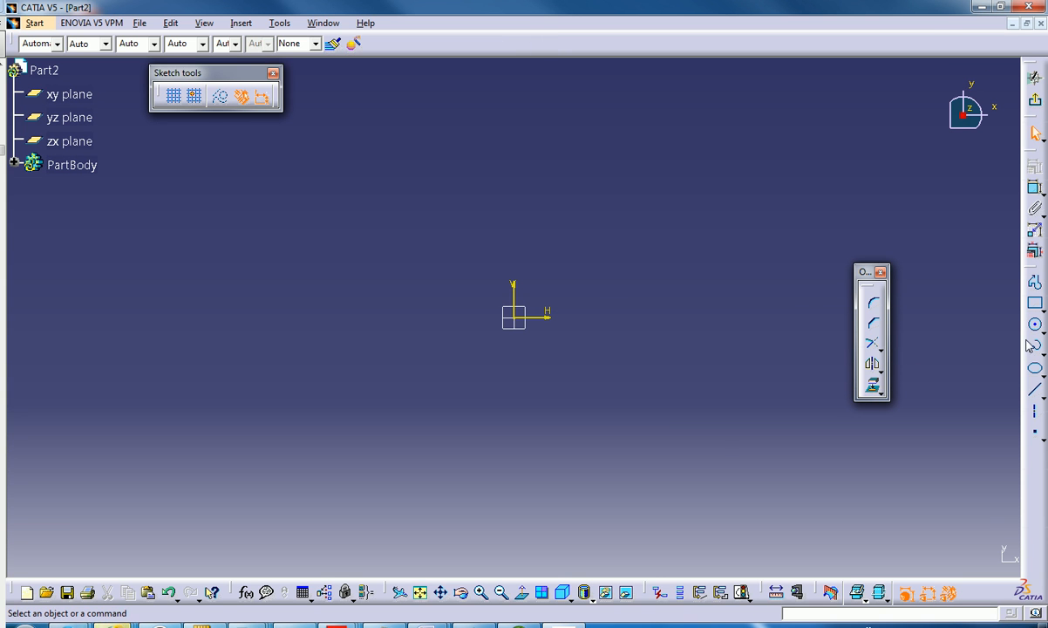
Step: Draw a wavy four-point spline below the origin, with its third point near H 18 mm, V -106 mm, and exit the sketch
click(1035, 347)
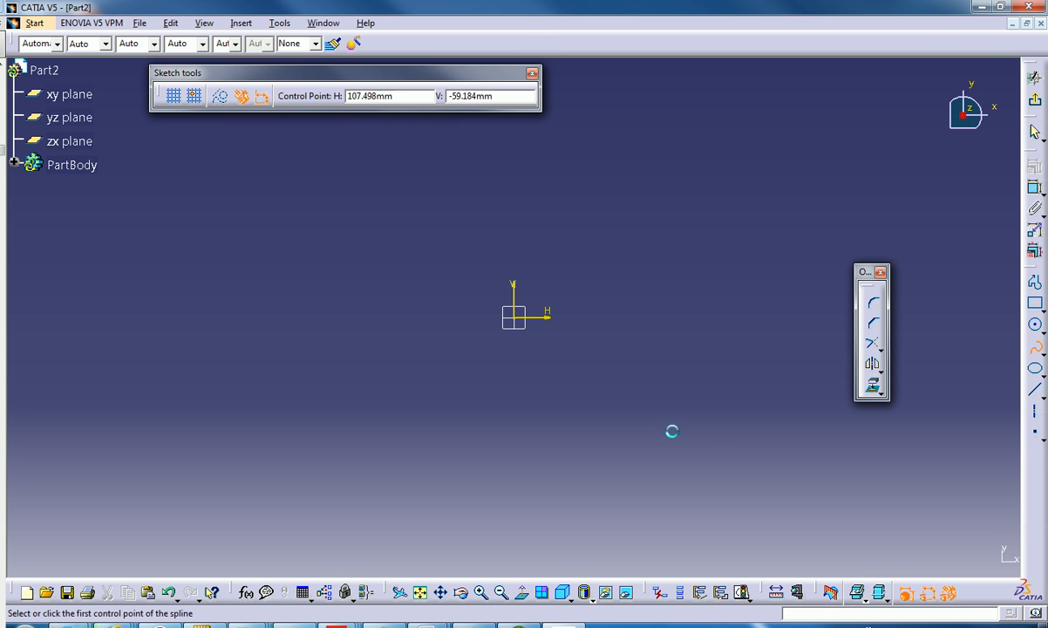
click(303, 422)
click(325, 334)
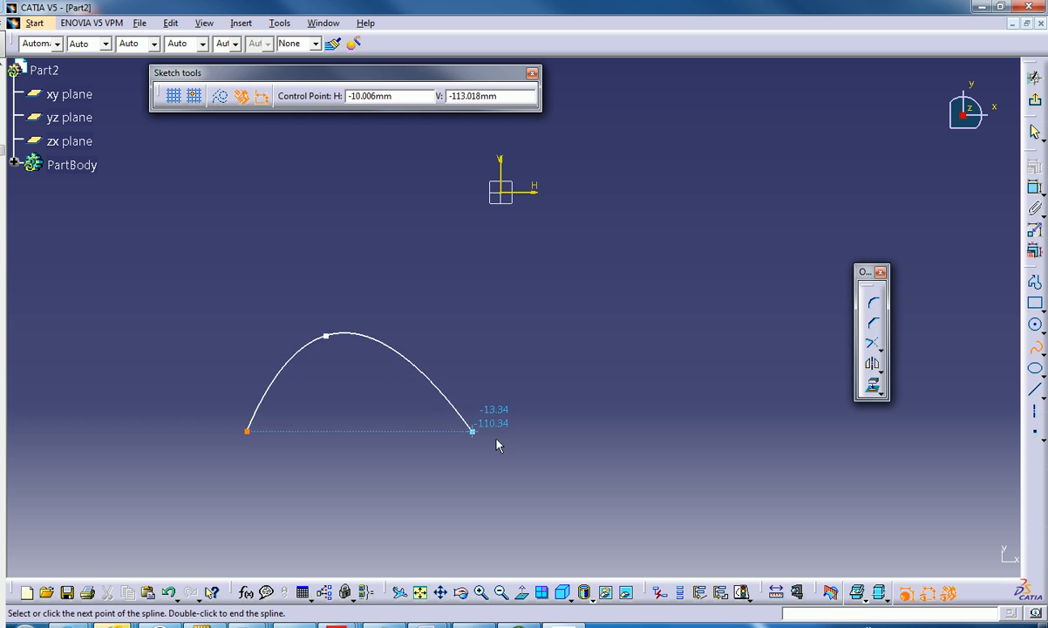
click(541, 422)
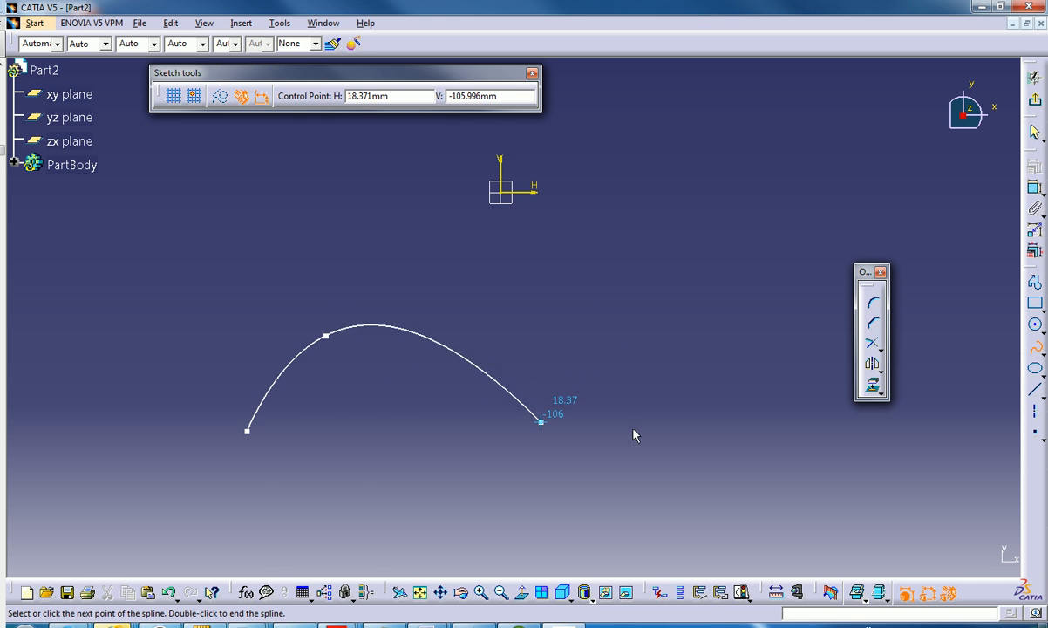
double_click(725, 327)
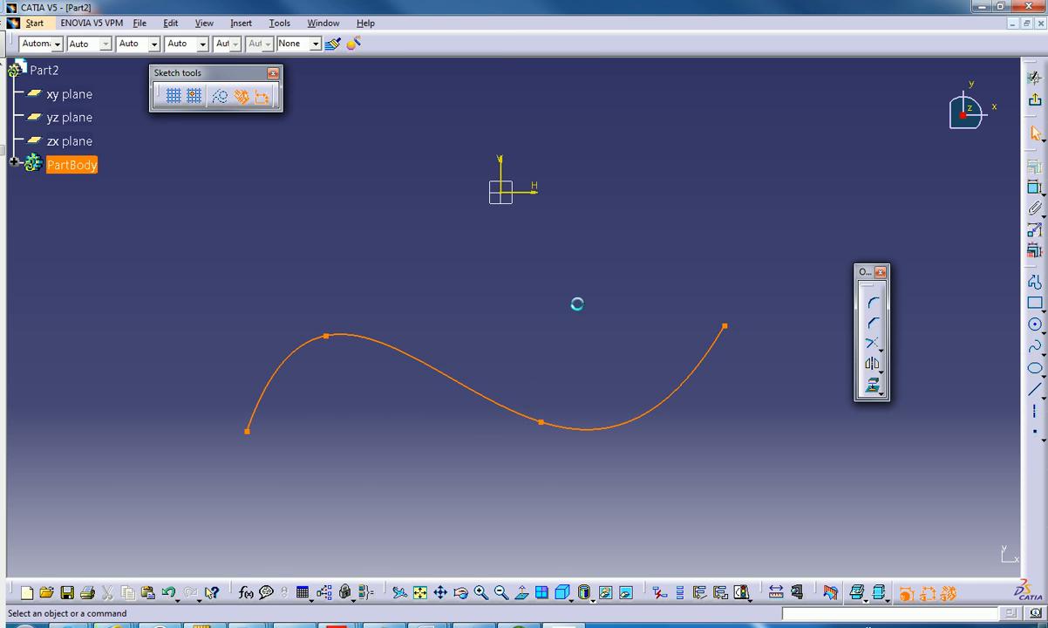
click(1038, 103)
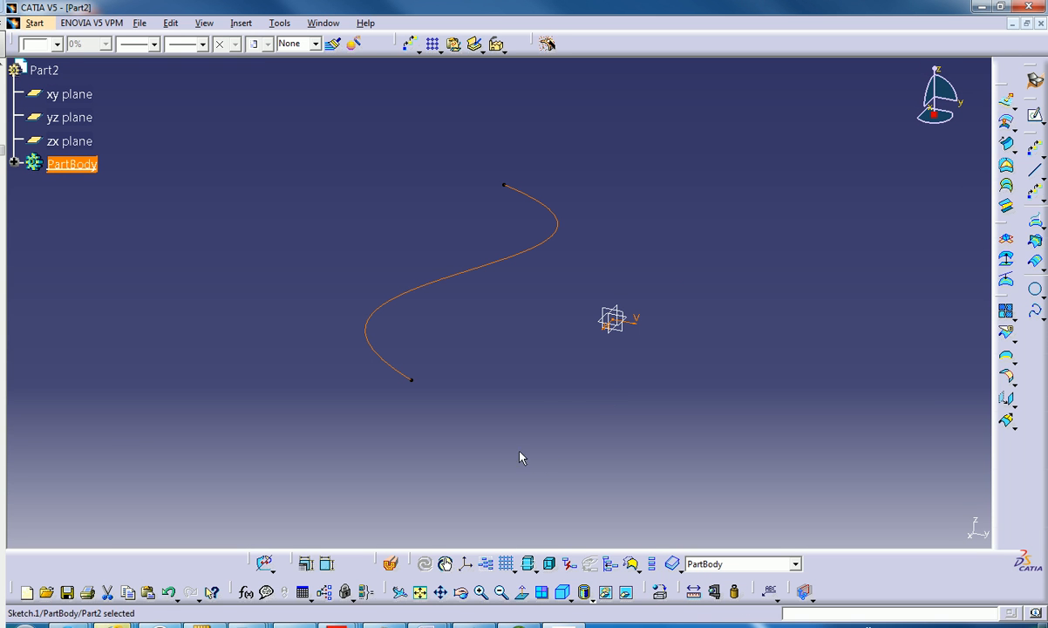
click(520, 457)
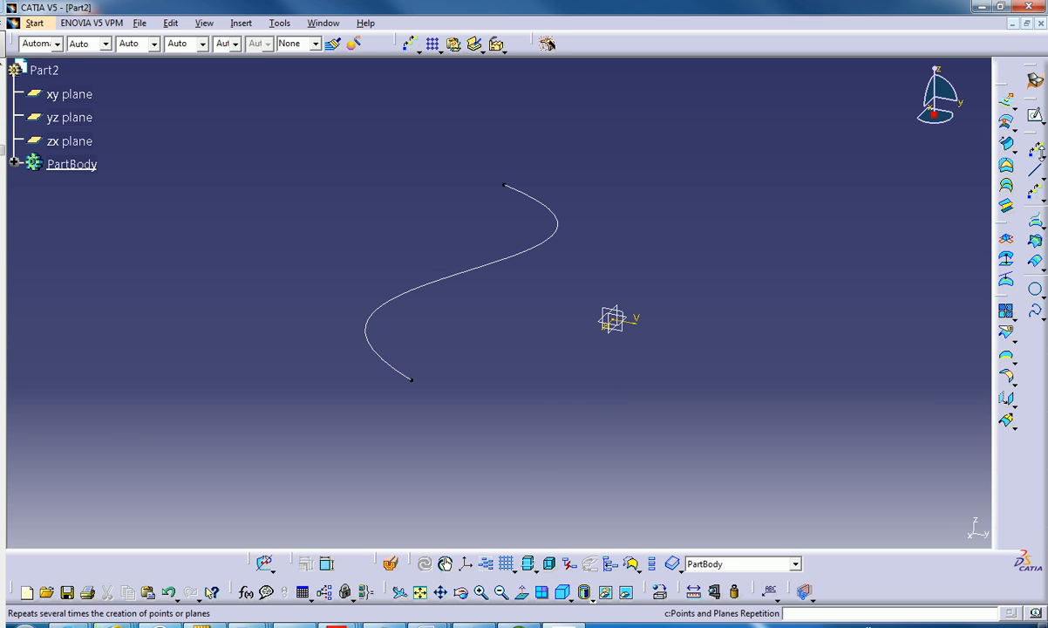
Step: Define an extremum on the spline sketch using the Y Component direction with the Max option
click(1041, 157)
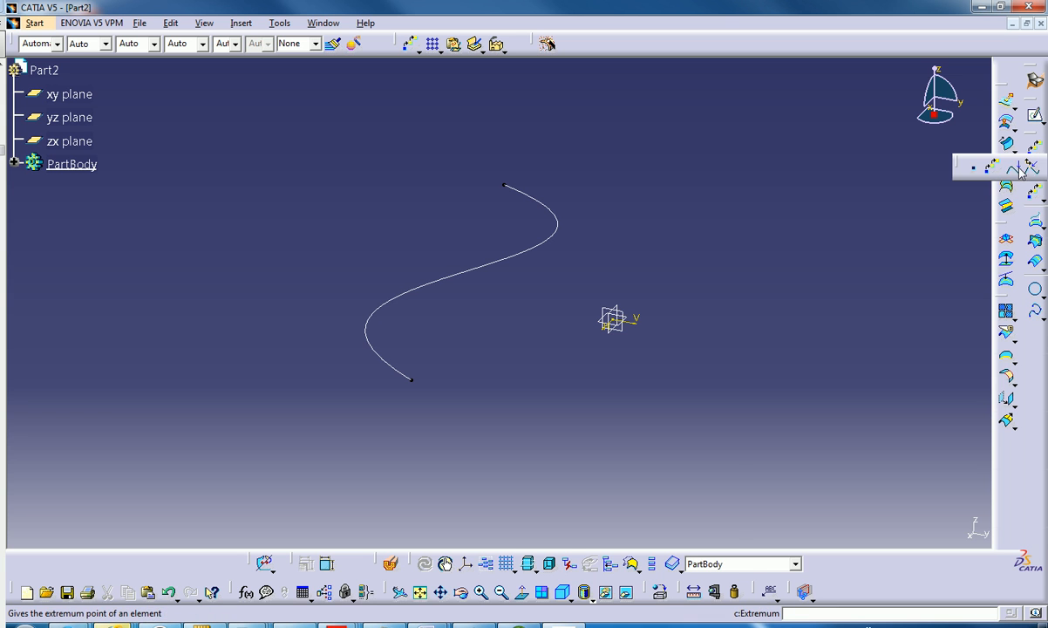
click(1019, 171)
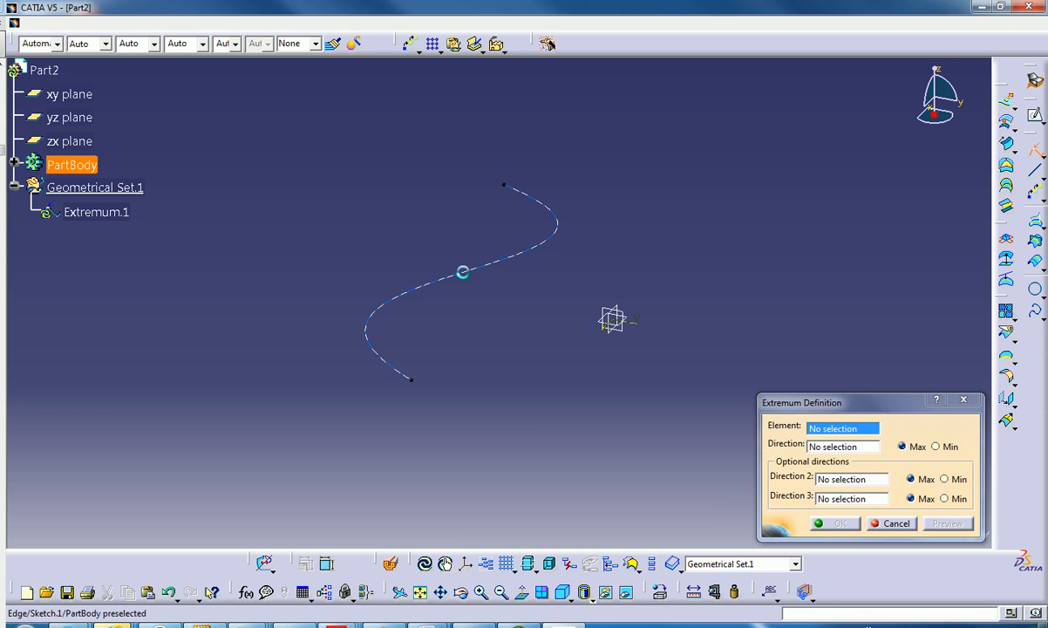
click(469, 276)
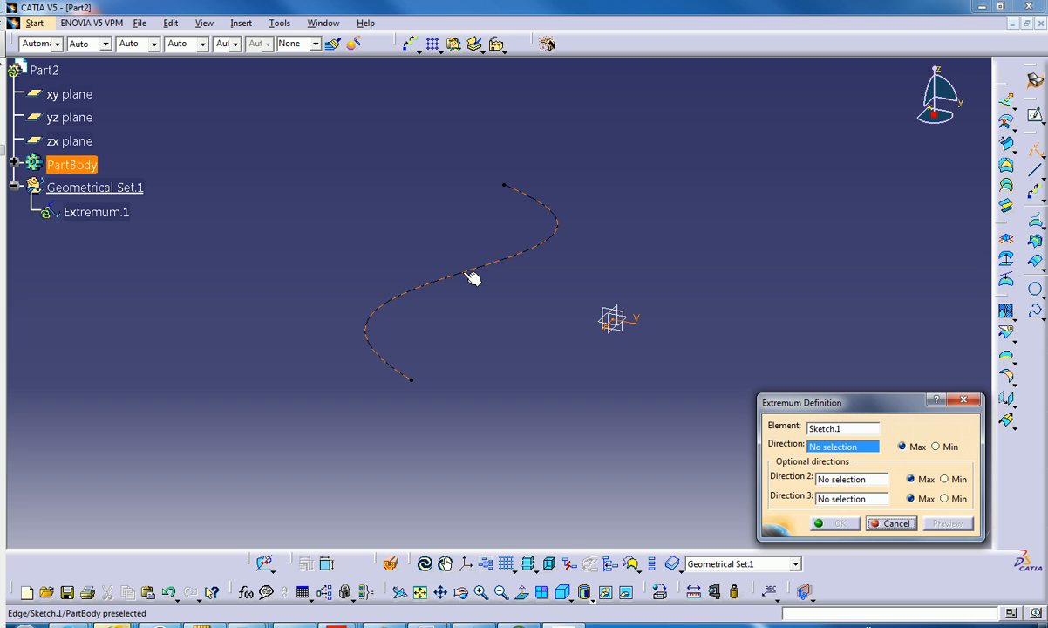
right_click(834, 448)
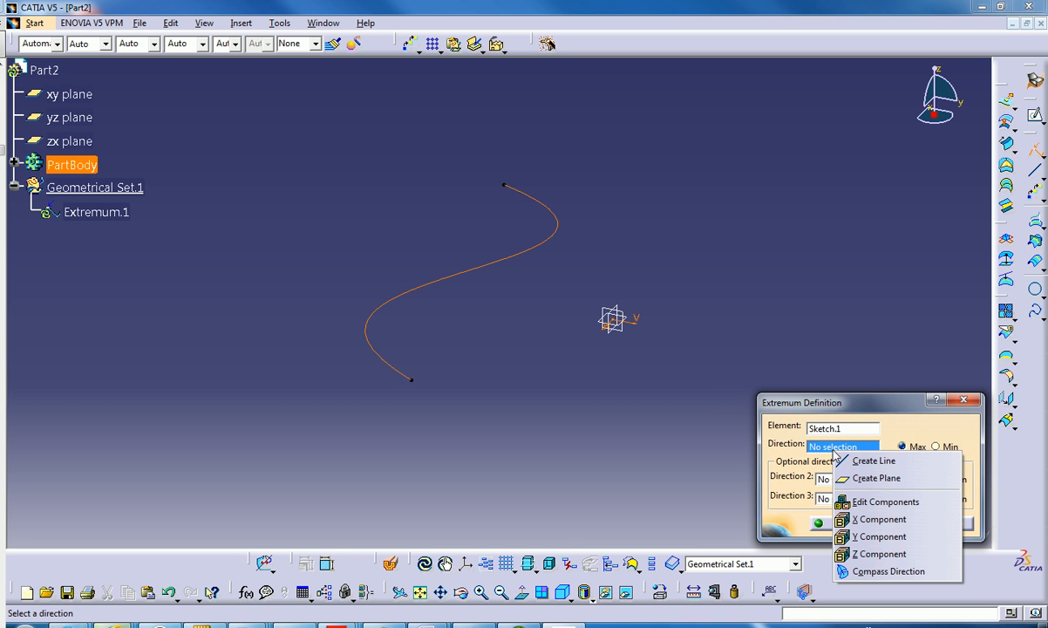
click(881, 536)
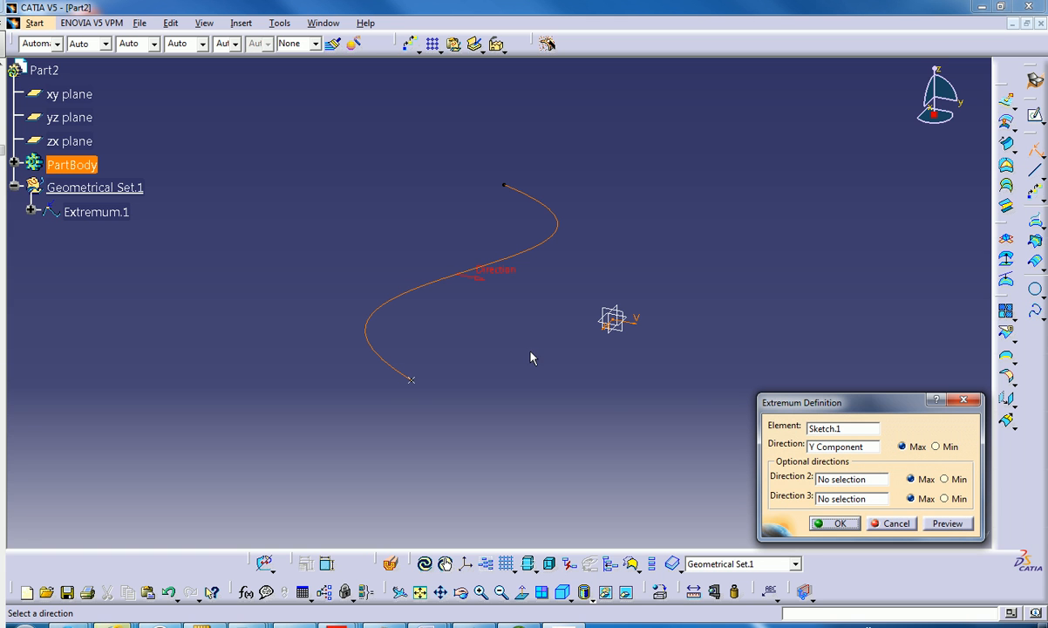
Step: Switch the Y-direction extremum on the spline to Min and create it
middle_drag(395, 401, 658, 383)
middle_drag(456, 306, 499, 436)
middle_drag(582, 400, 713, 328)
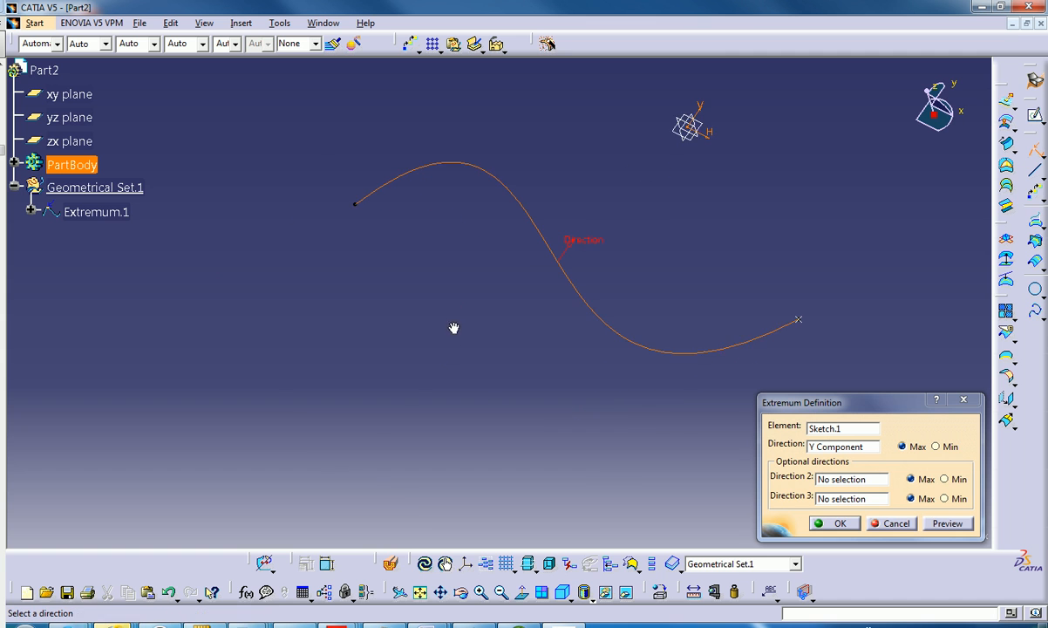
middle_drag(454, 328, 453, 399)
middle_drag(470, 221, 561, 333)
click(935, 447)
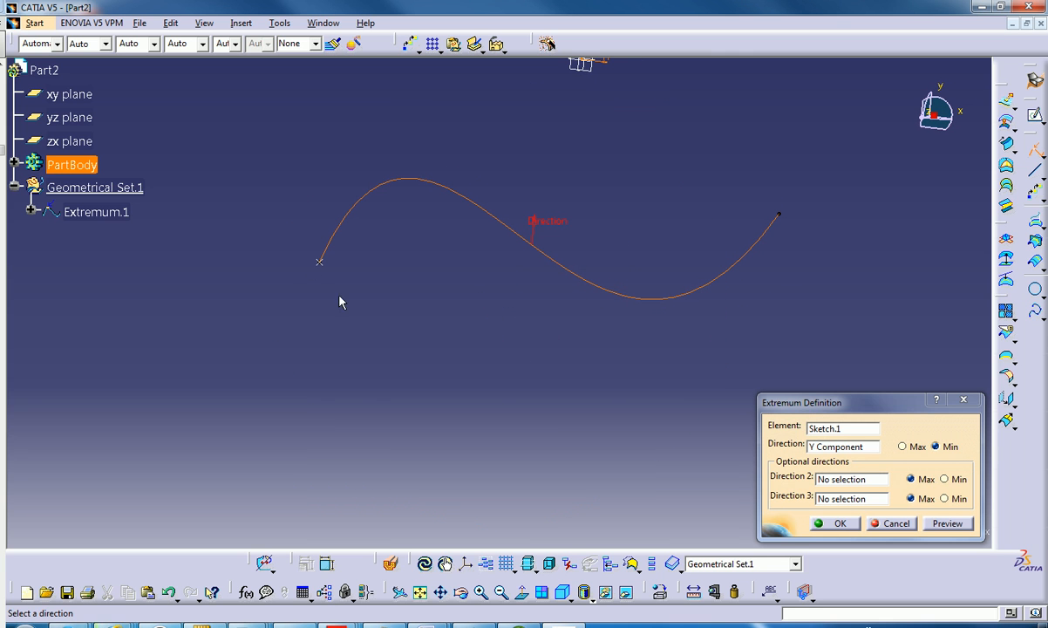
click(830, 528)
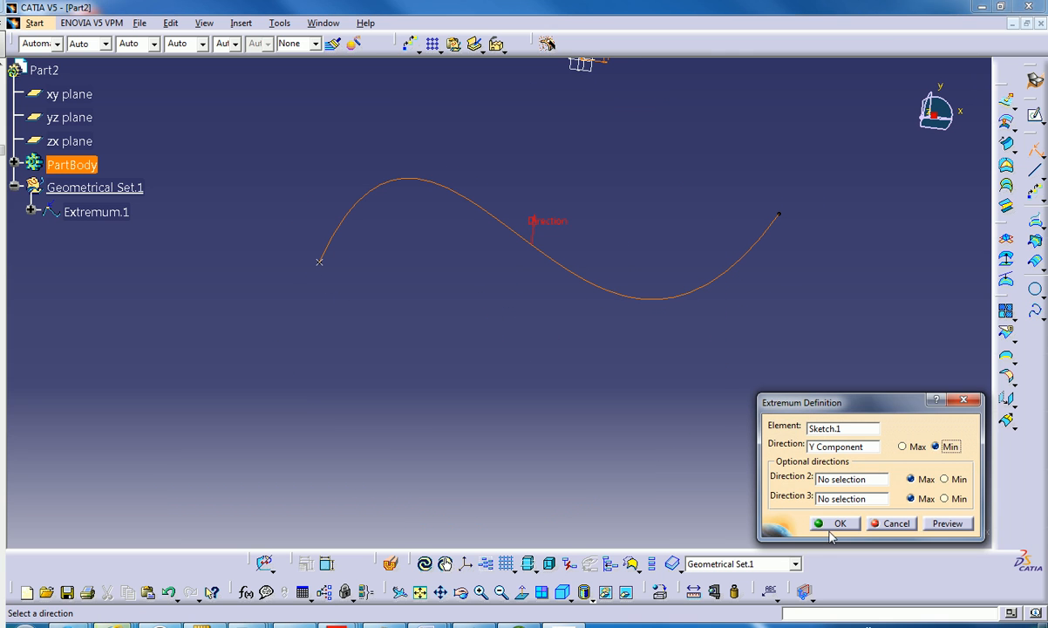
Step: Reshape the spline sketch by moving its left endpoint up and to the right, and exit the sketch to update the extremum points
click(342, 228)
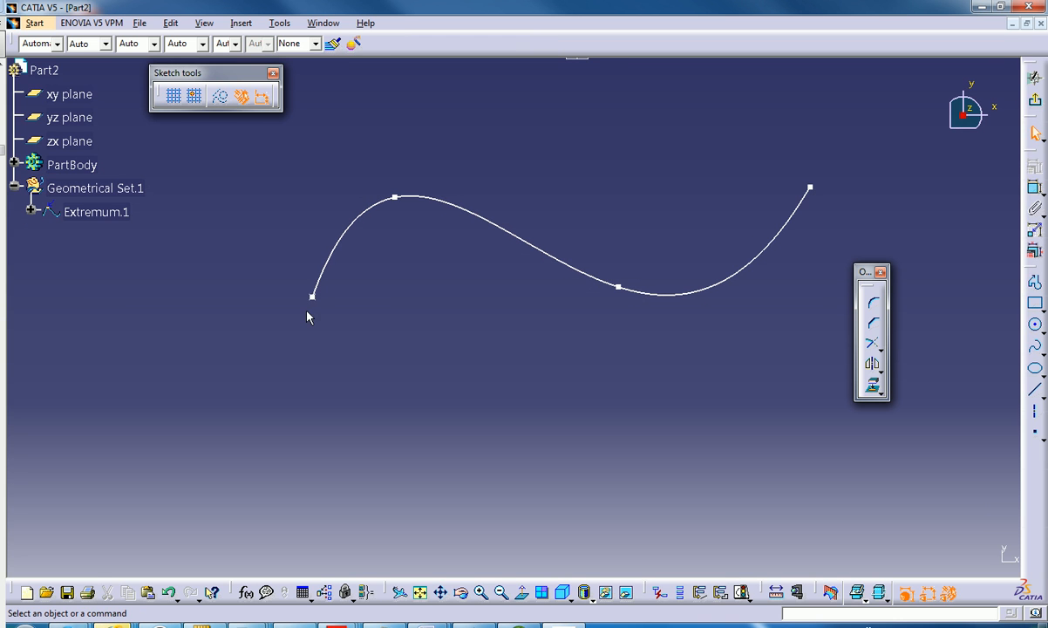
click(312, 296)
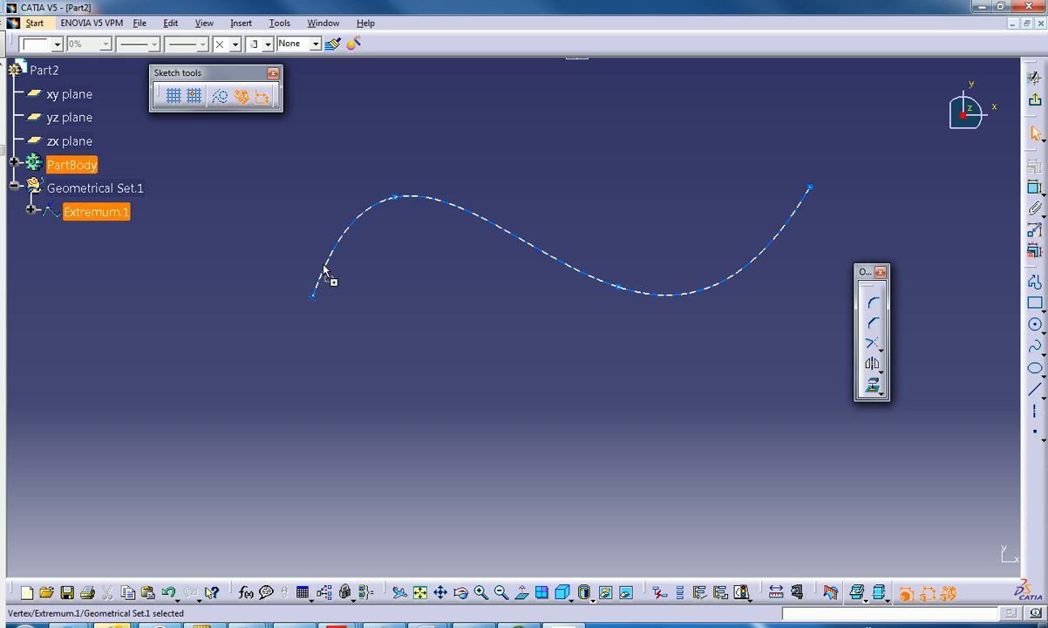
drag(327, 265, 344, 342)
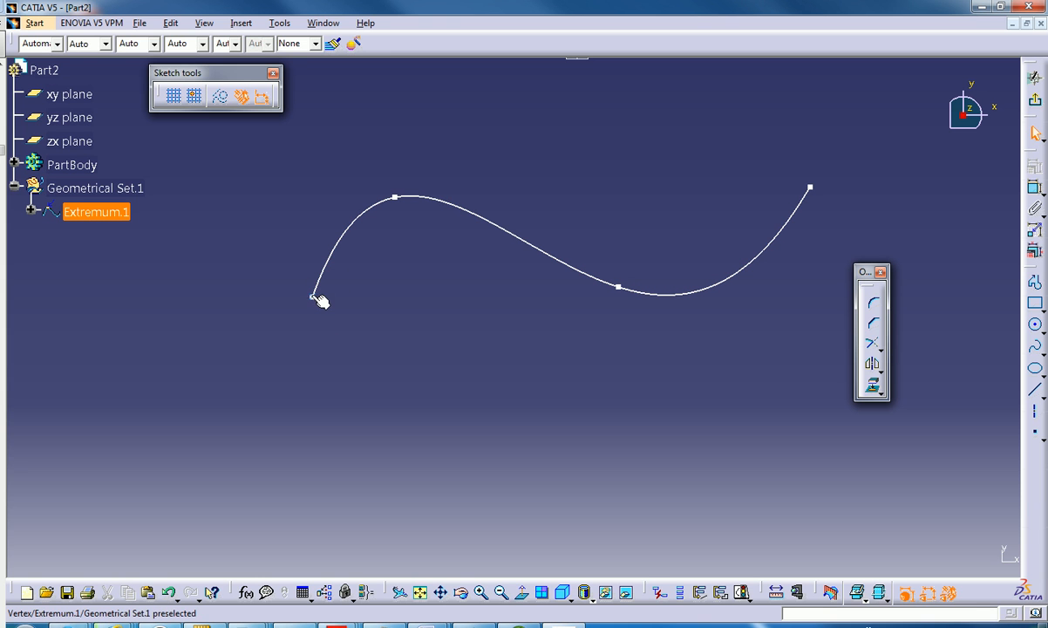
drag(313, 298, 337, 243)
click(886, 203)
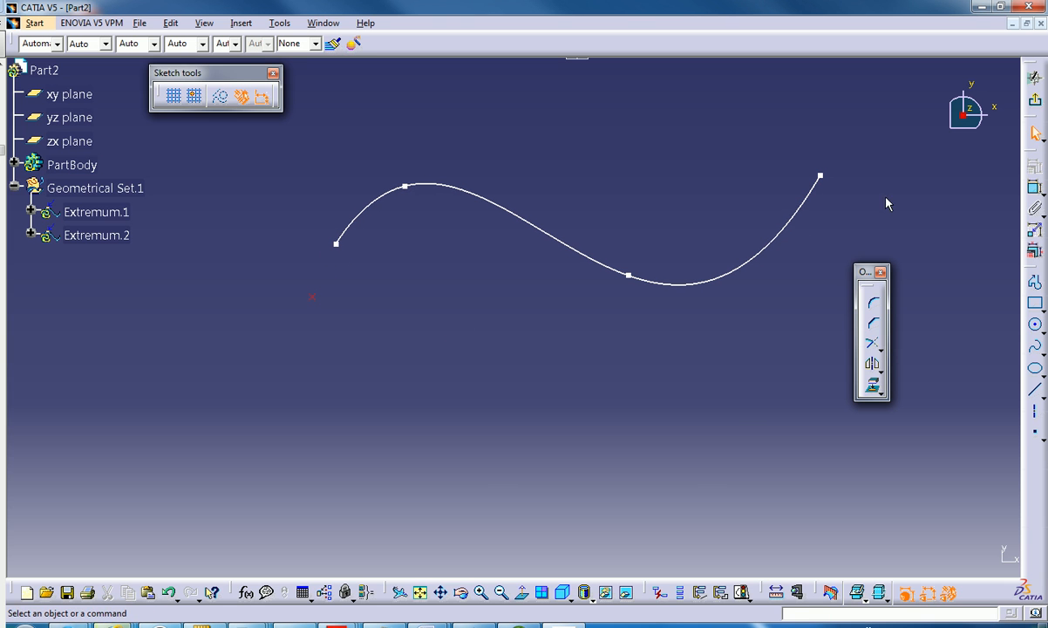
click(1035, 77)
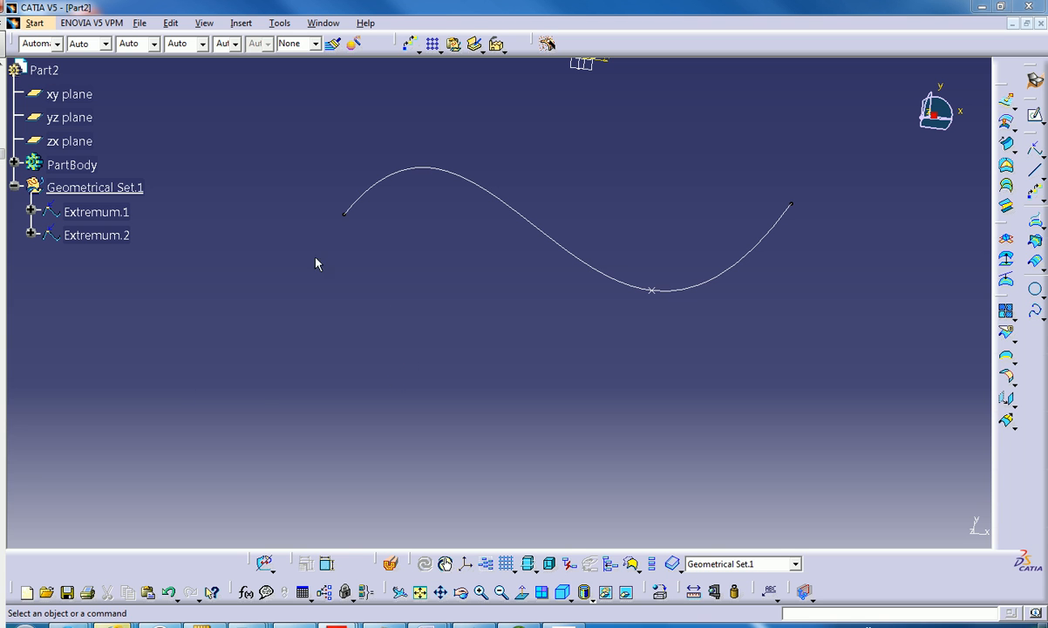
Step: Switch to Part1 and delete Geometrical Set.2 with its repeated points and planes, along with the spline Sketch.1
click(330, 23)
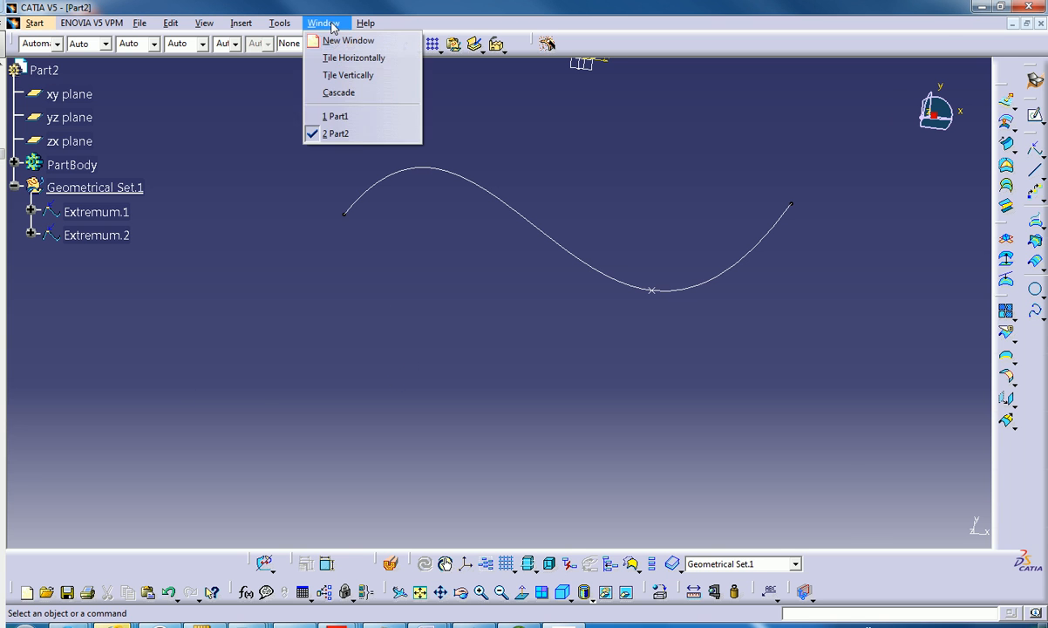
click(335, 116)
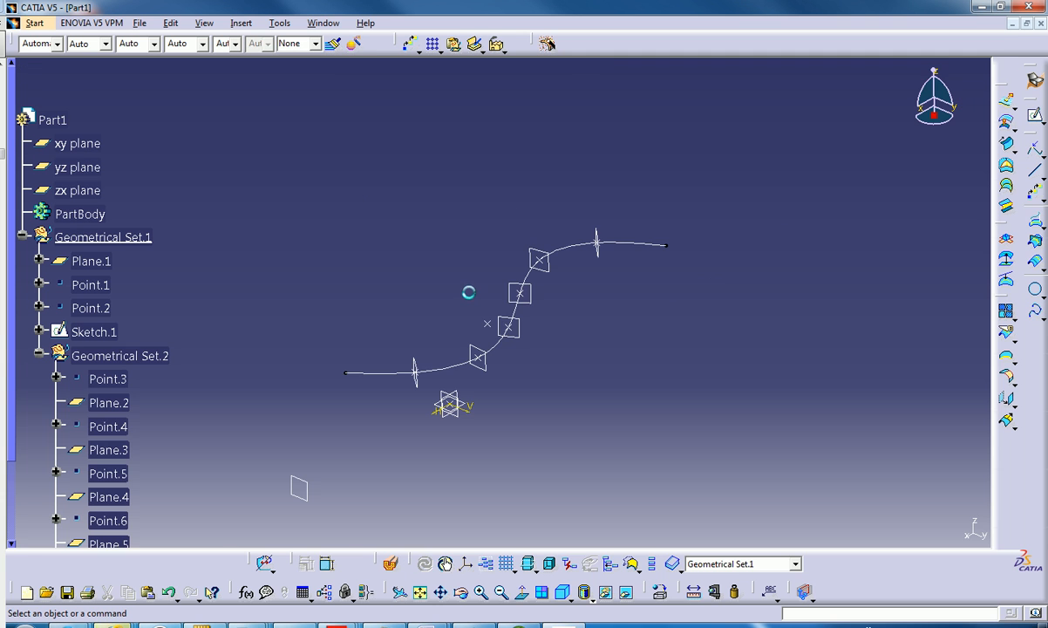
middle_drag(512, 369, 539, 272)
click(548, 319)
right_click(152, 362)
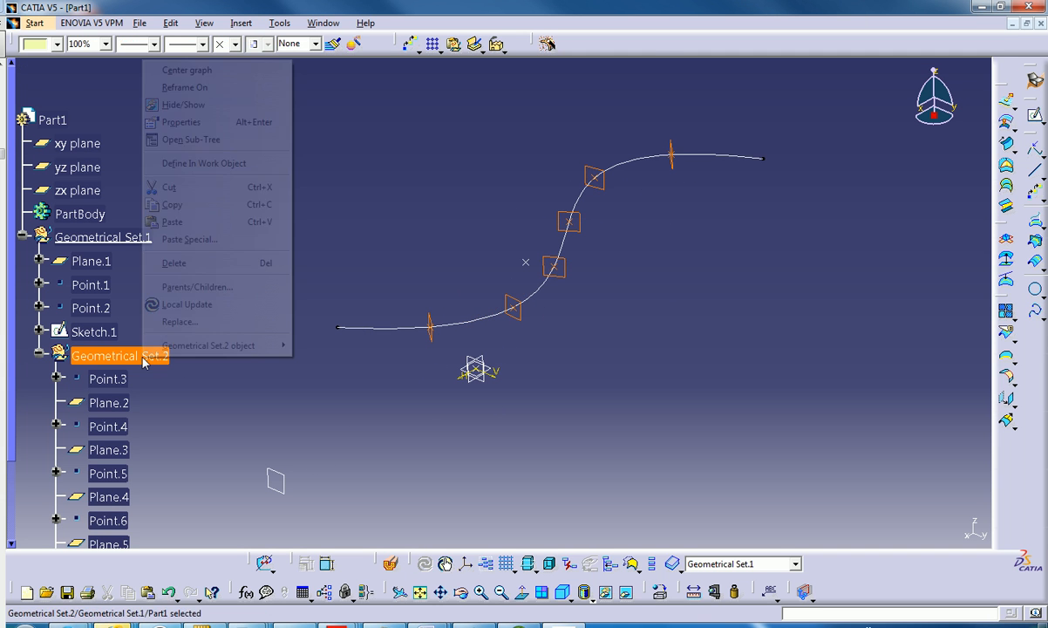
click(174, 262)
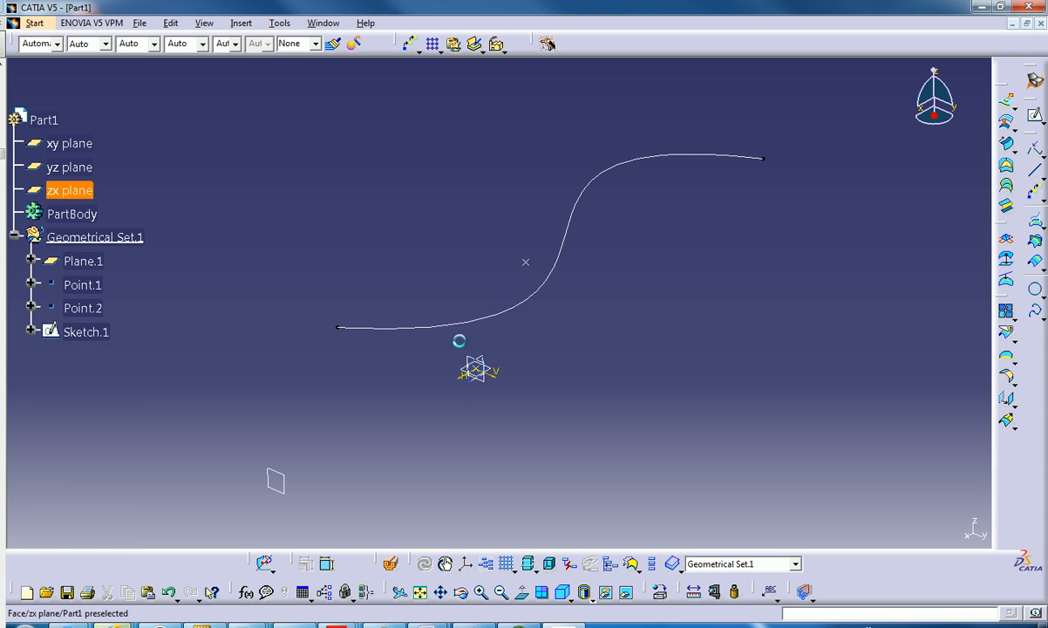
right_click(126, 336)
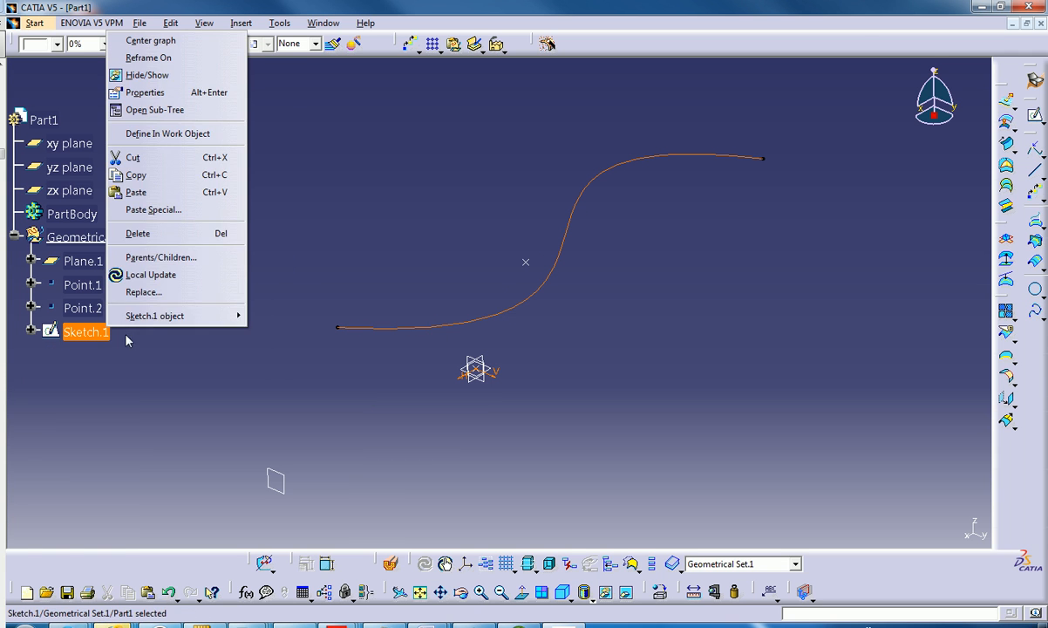
click(161, 232)
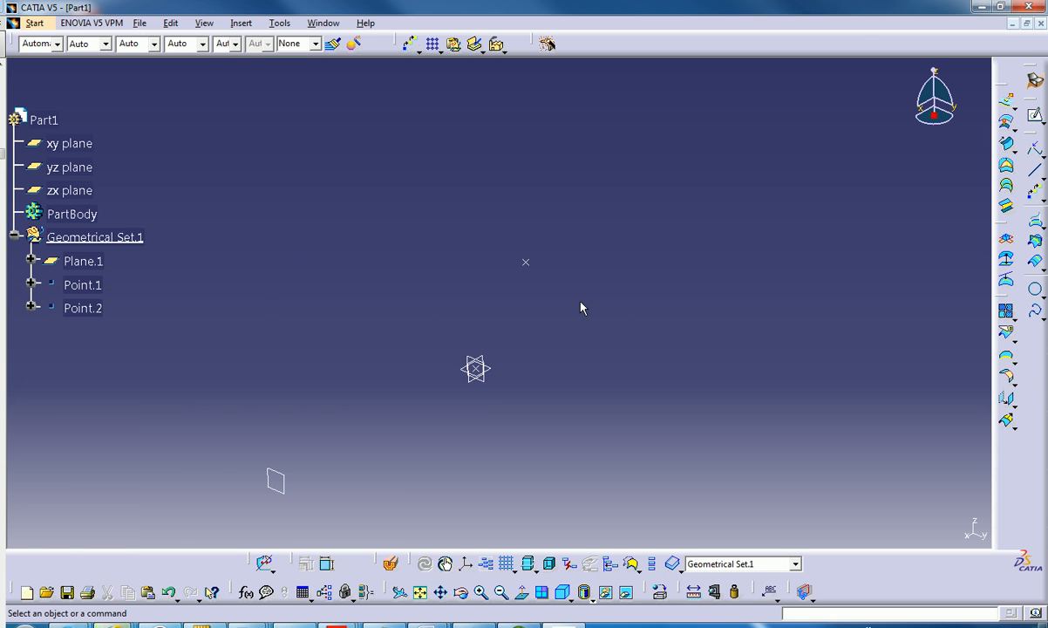
Step: Create a Point-Point line from the origin point, Point.2, to Point.1
click(1035, 173)
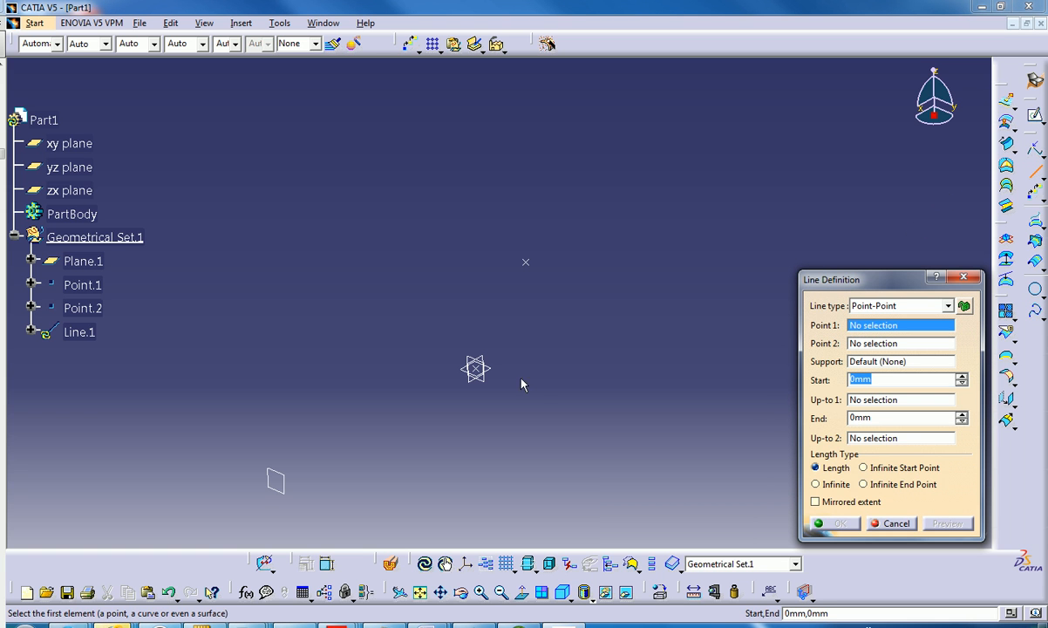
click(477, 369)
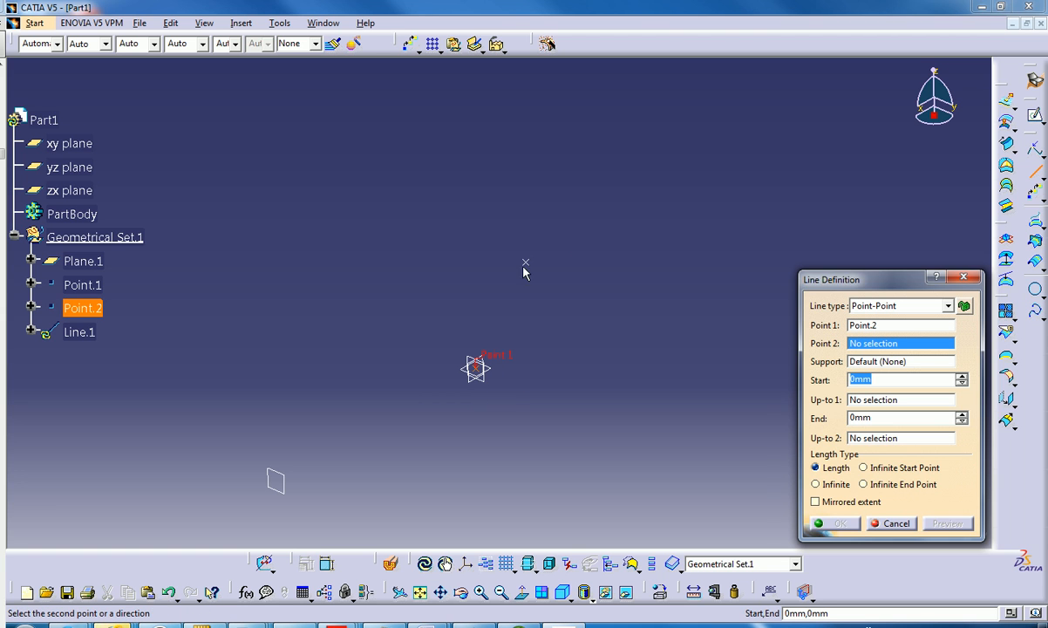
click(524, 264)
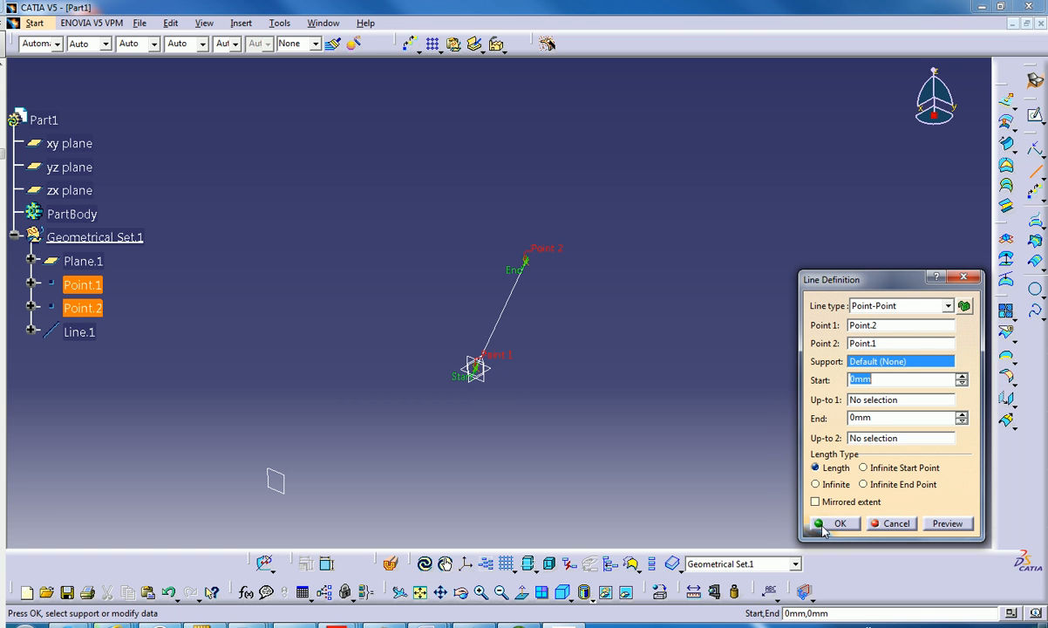
click(820, 523)
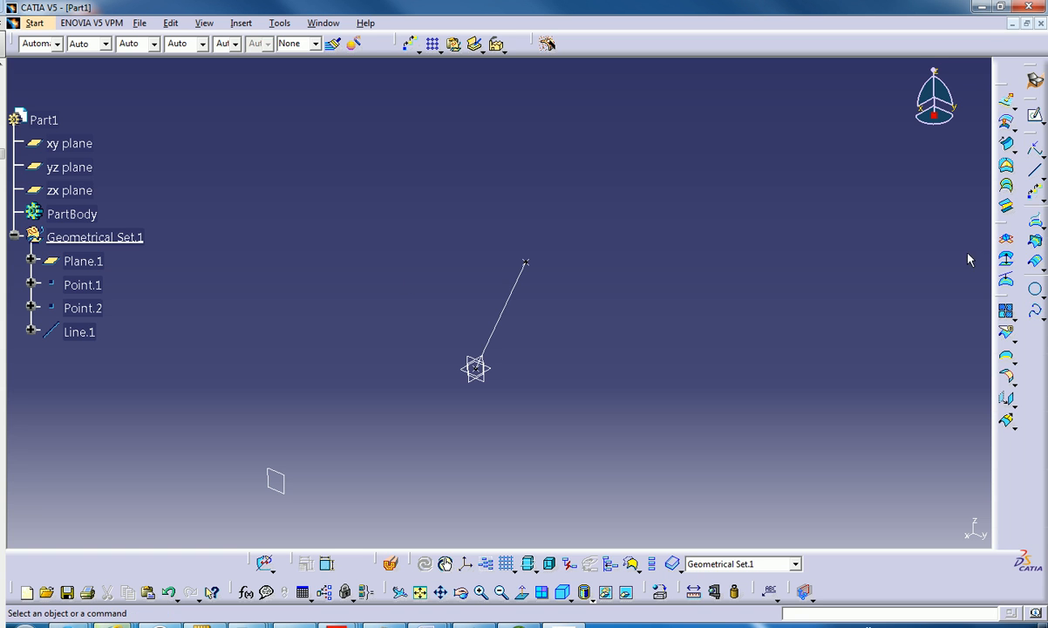
Step: Sketch a circle of about 5 mm radius on the xy plane, below and left of the origin, and exit the sketch
click(1035, 114)
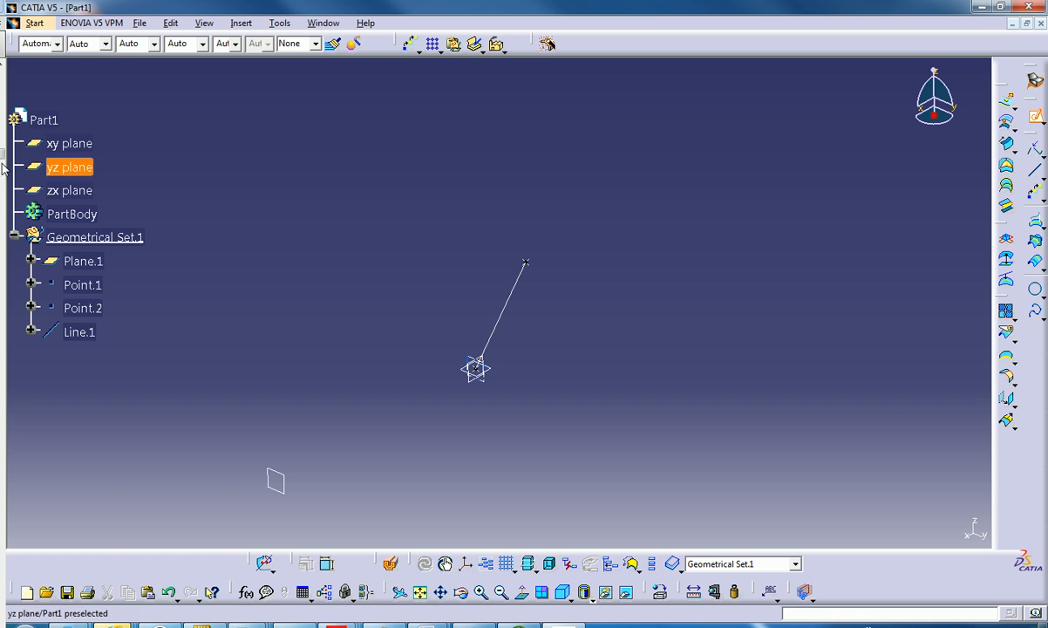
click(67, 146)
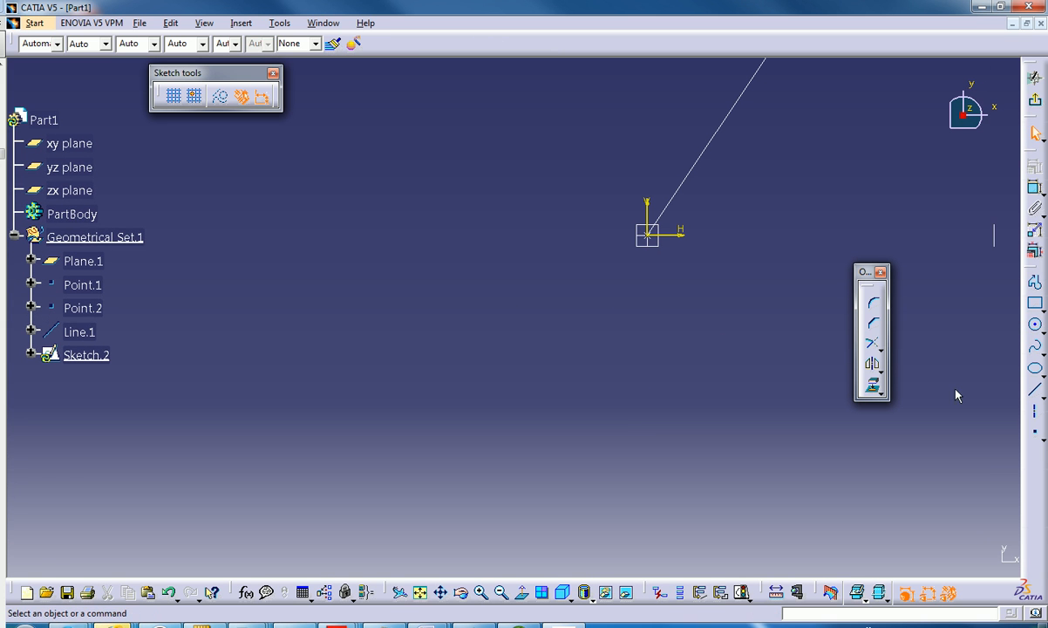
click(1036, 324)
click(488, 335)
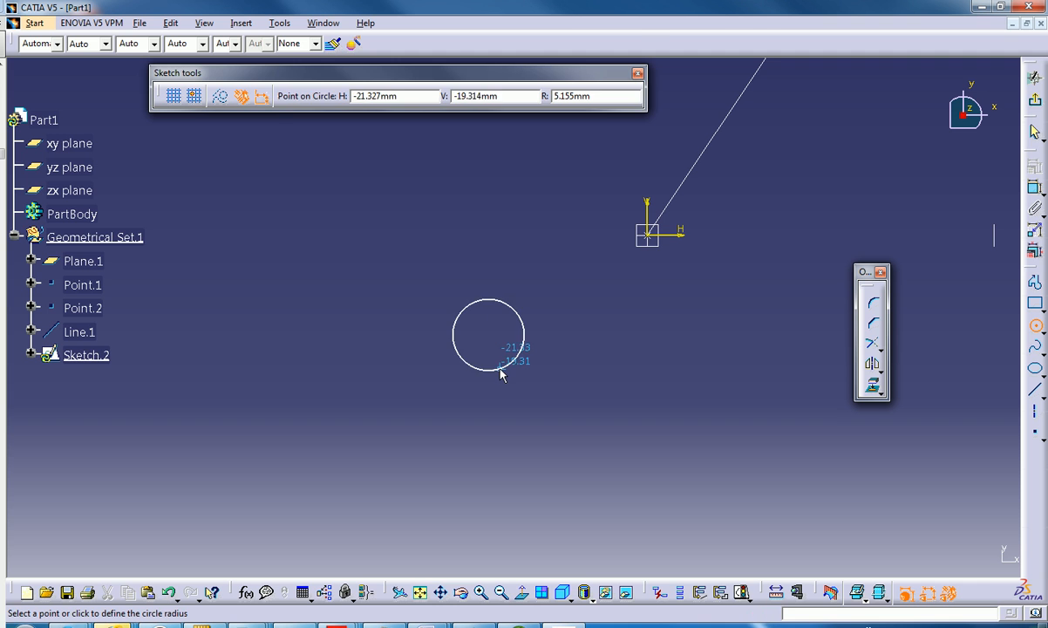
click(499, 368)
click(1035, 99)
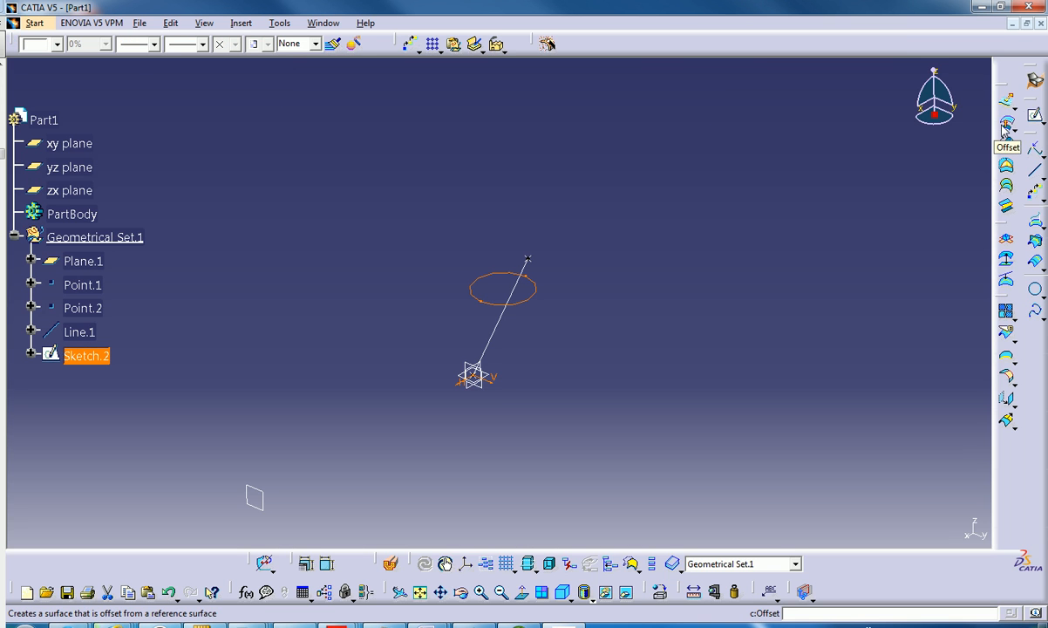
Step: Extrude the circle sketch into a cylindrical surface with a 20 mm Limit 1 dimension
middle_drag(685, 318, 692, 226)
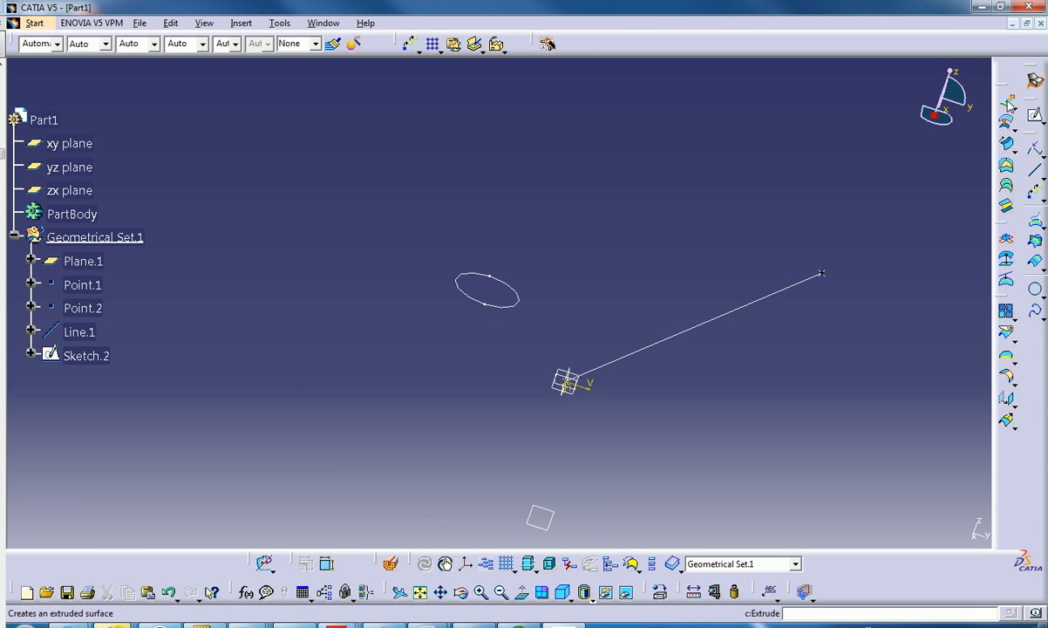
click(1005, 203)
click(506, 302)
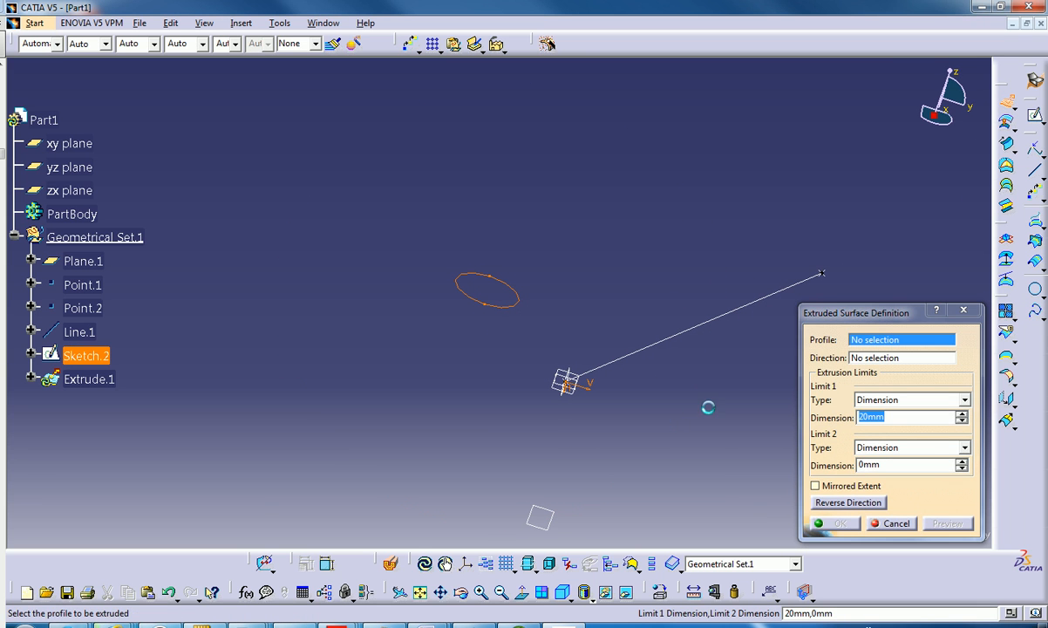
click(841, 524)
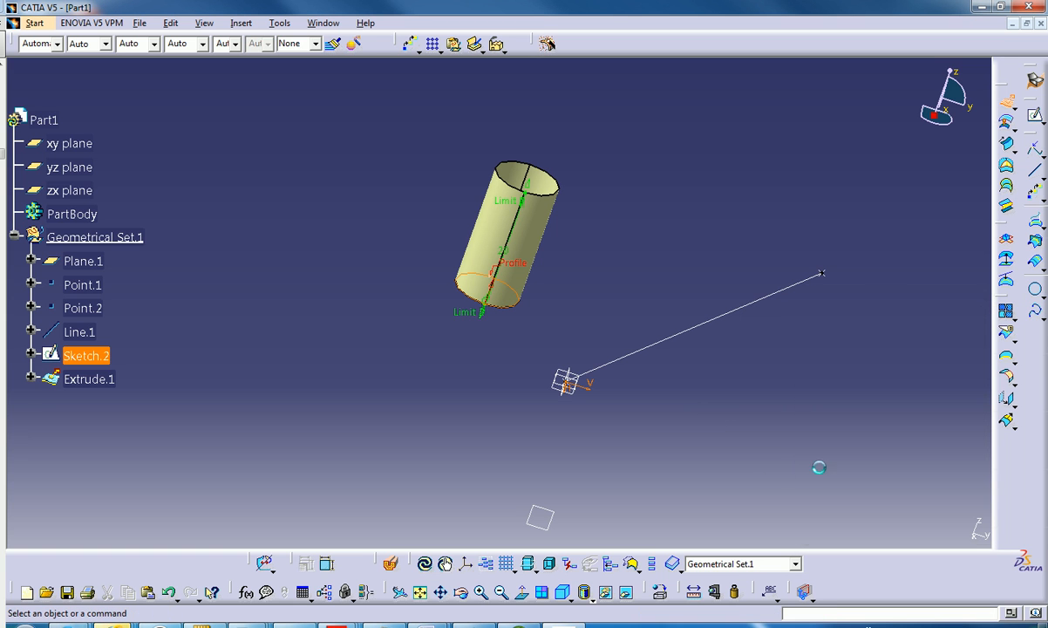
Step: Create the revolution axis of the extruded cylindrical surface and inspect it from several angles
click(1042, 174)
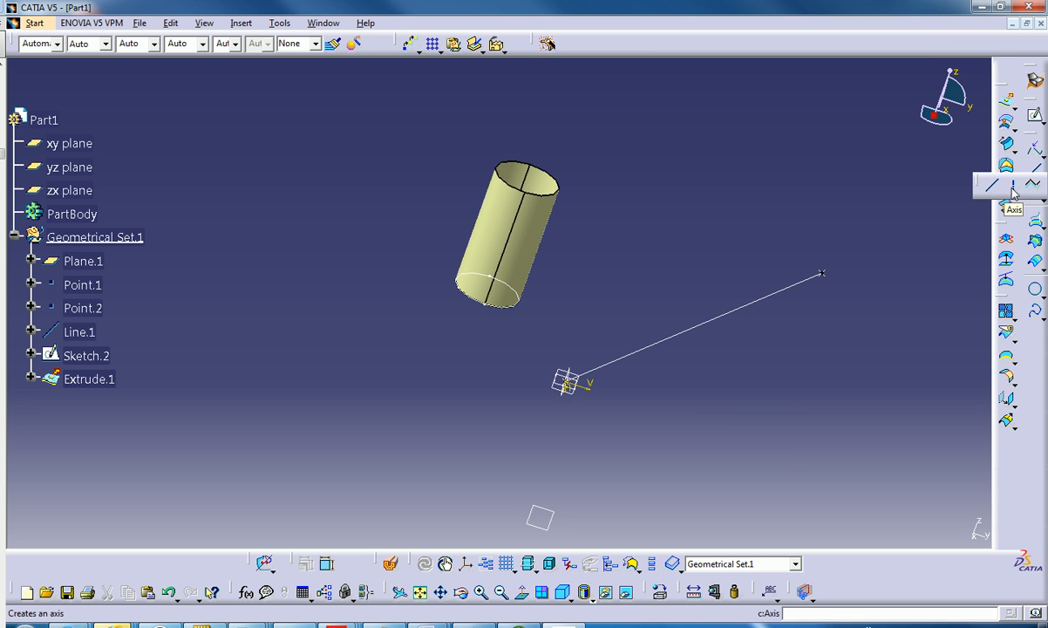
click(533, 247)
middle_drag(571, 265, 547, 283)
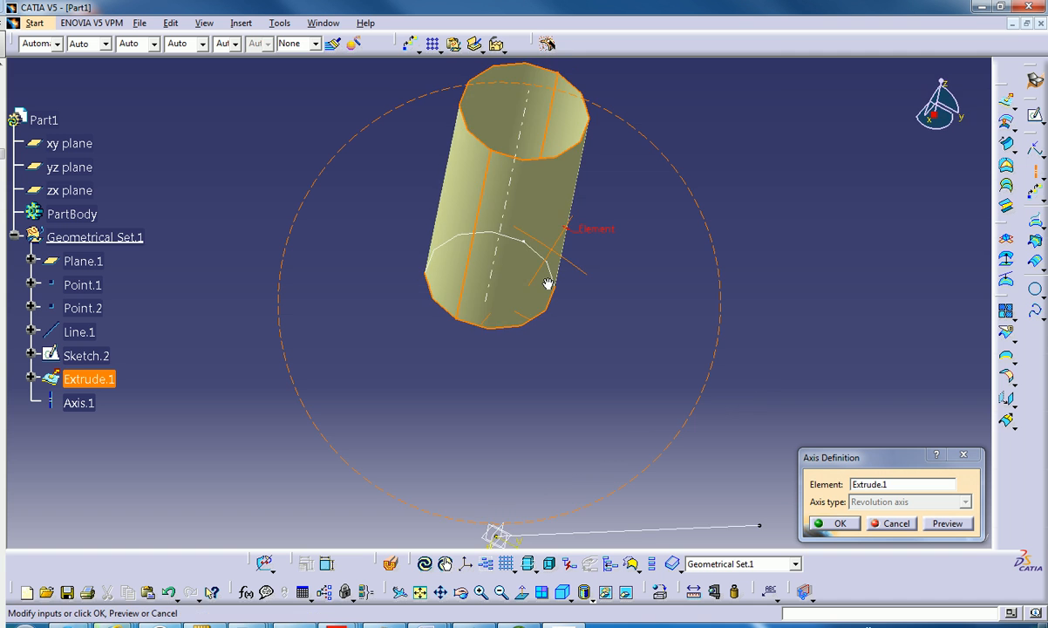
middle_drag(536, 328, 593, 434)
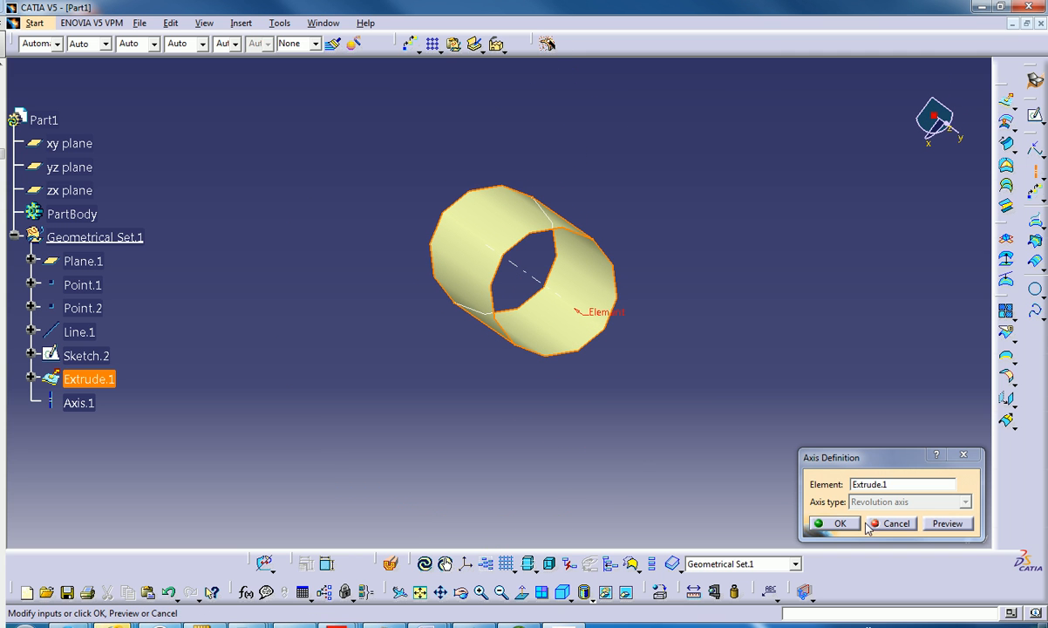
click(837, 523)
middle_drag(618, 348, 616, 294)
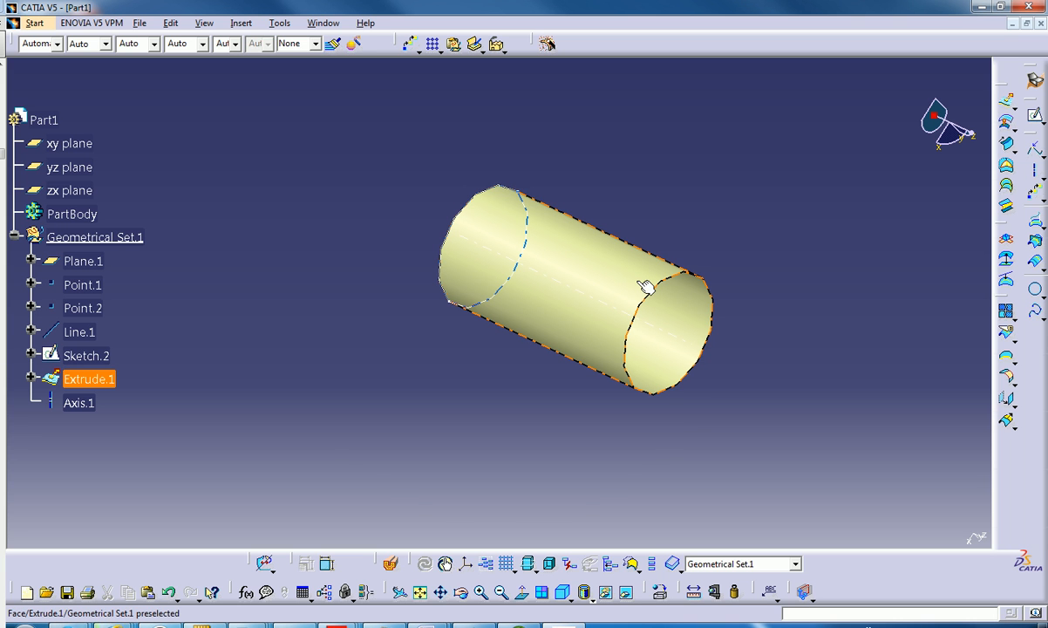
middle_drag(645, 288, 647, 358)
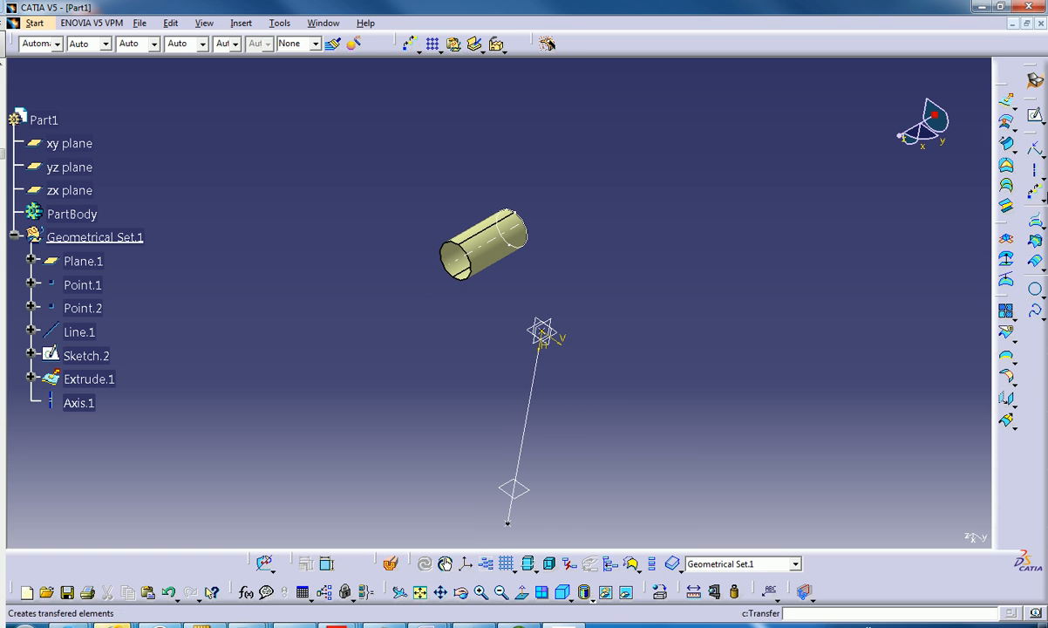
Step: Start a polyline with the origin point, Point.2, as its first point
click(1041, 155)
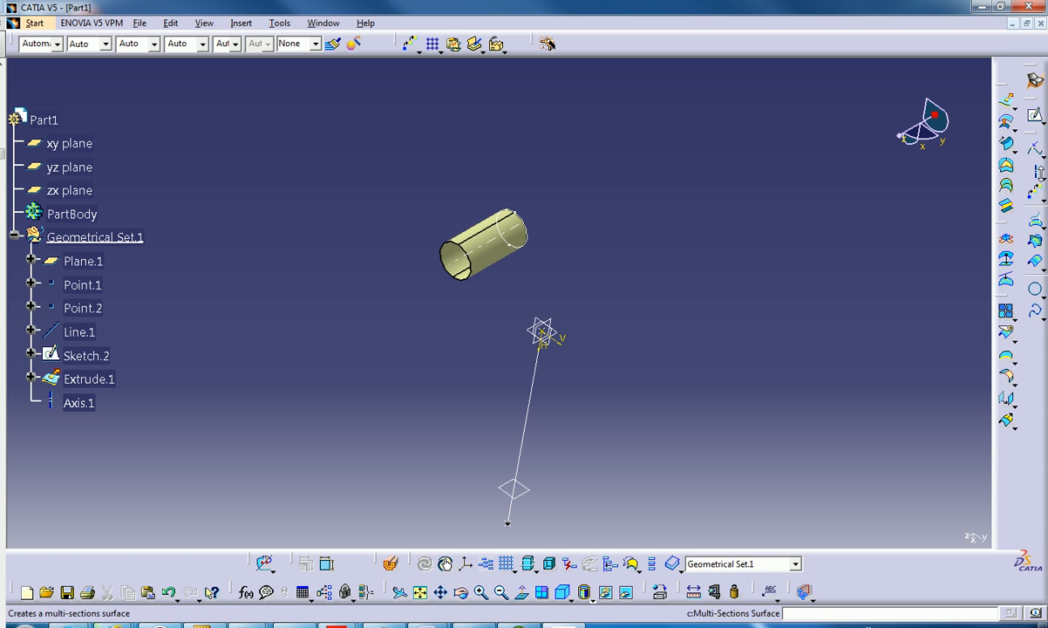
click(1038, 190)
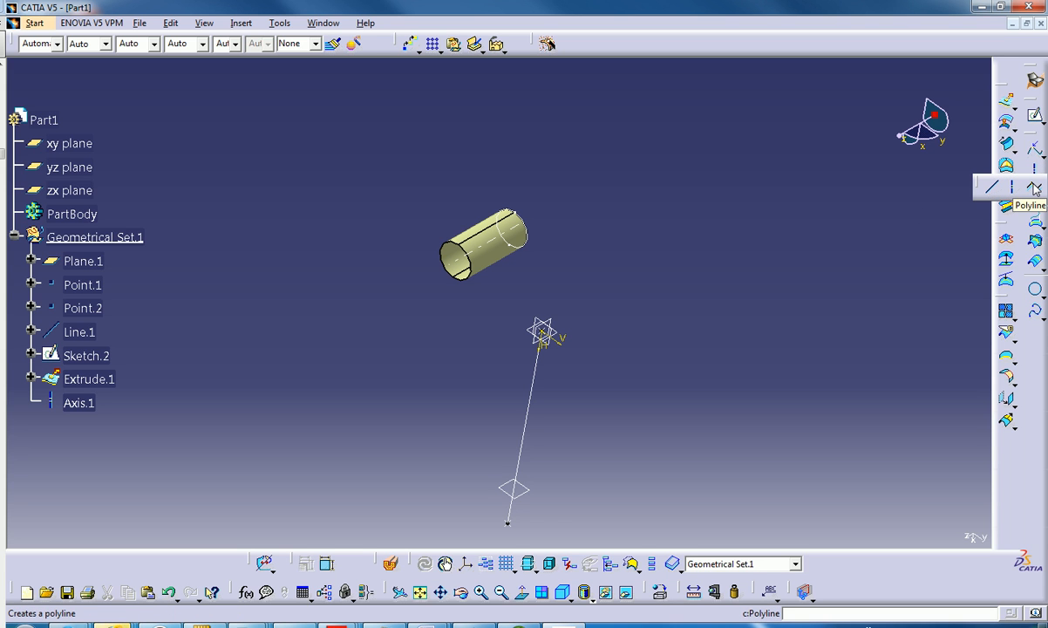
click(1034, 188)
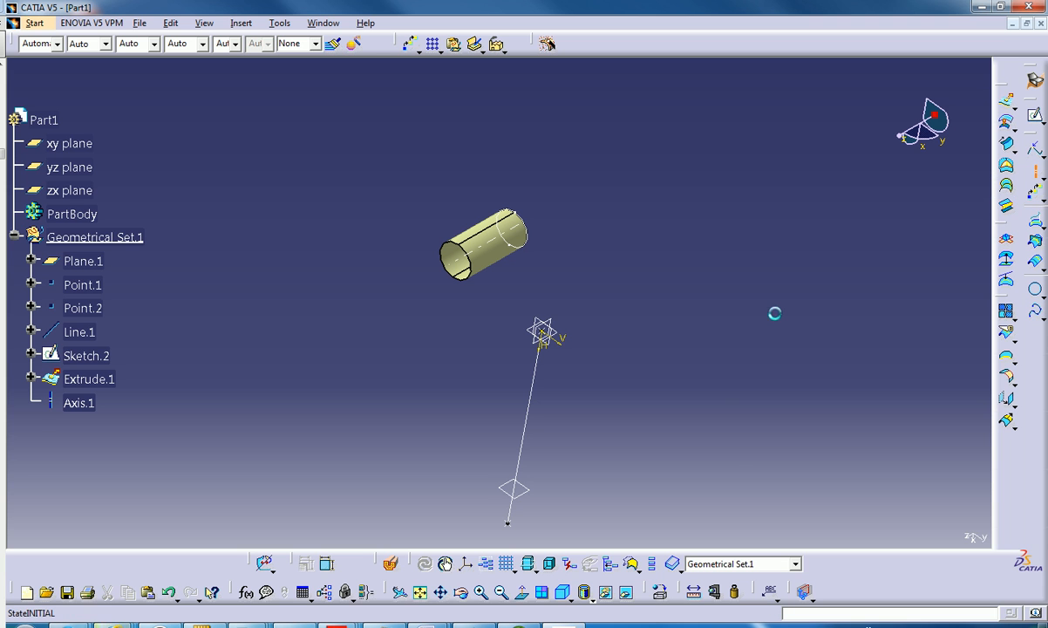
middle_drag(565, 388, 549, 376)
middle_drag(533, 287, 533, 248)
middle_drag(511, 309, 484, 366)
click(475, 354)
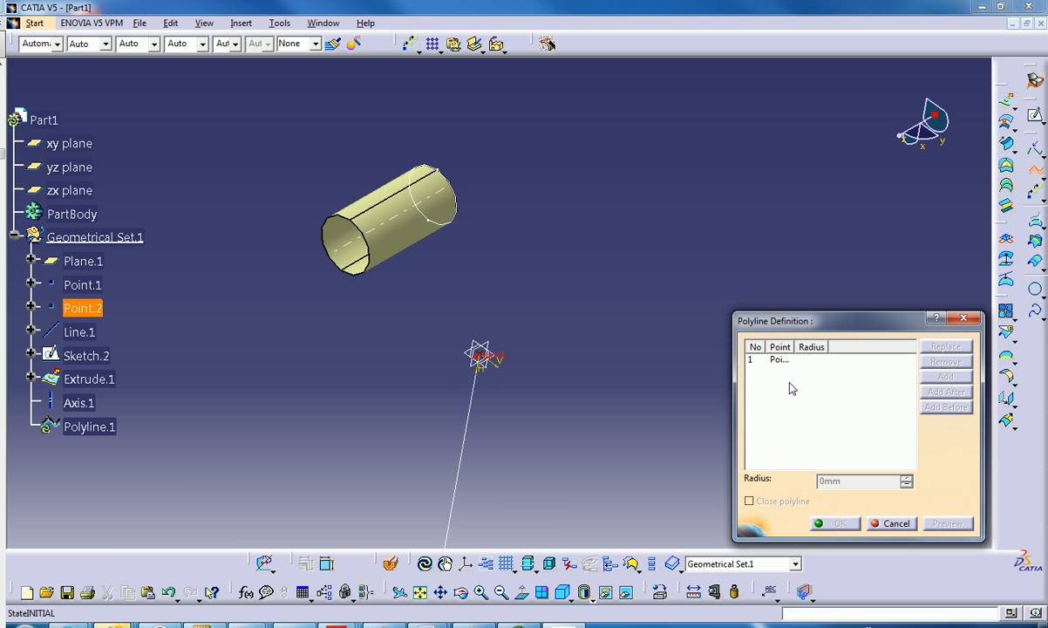
Step: Create the polyline's second point by coordinates at X 50 mm, Y 40 mm, Z 90 mm
right_click(776, 362)
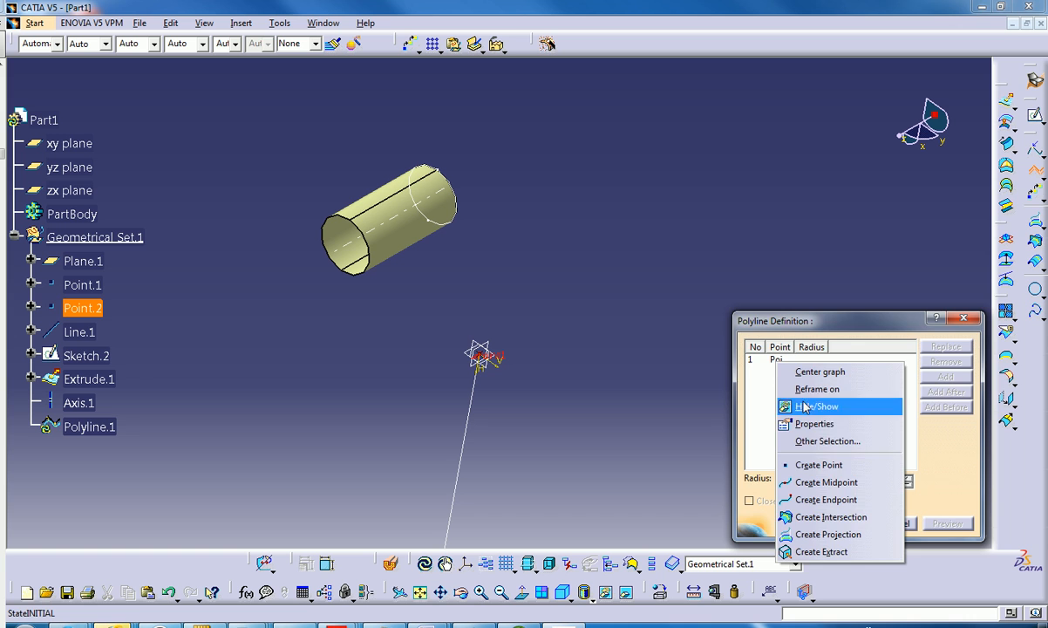
click(819, 464)
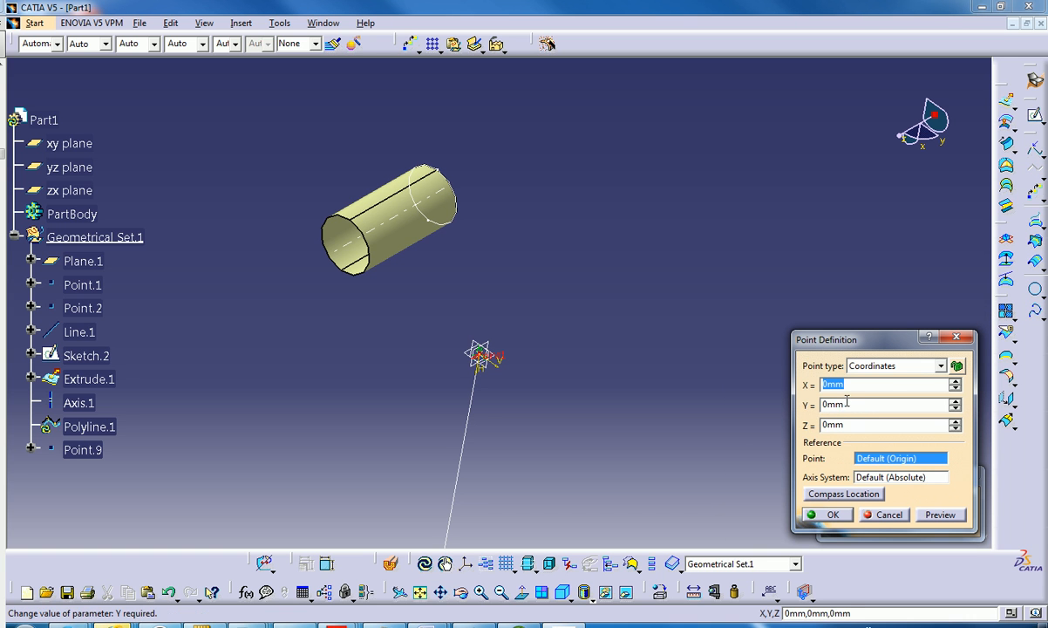
text(50)
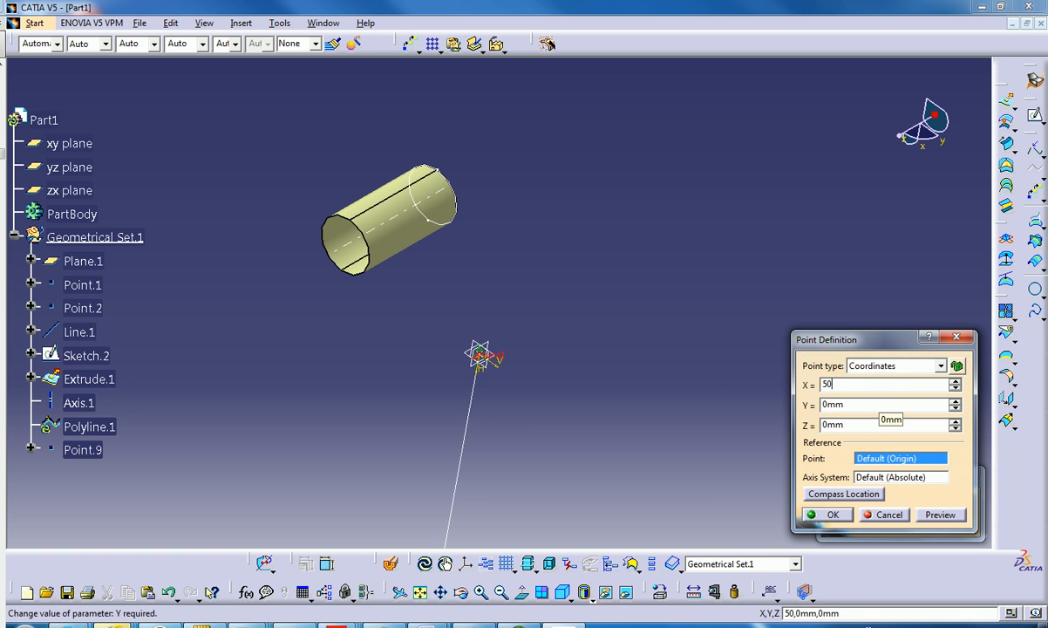
click(833, 404)
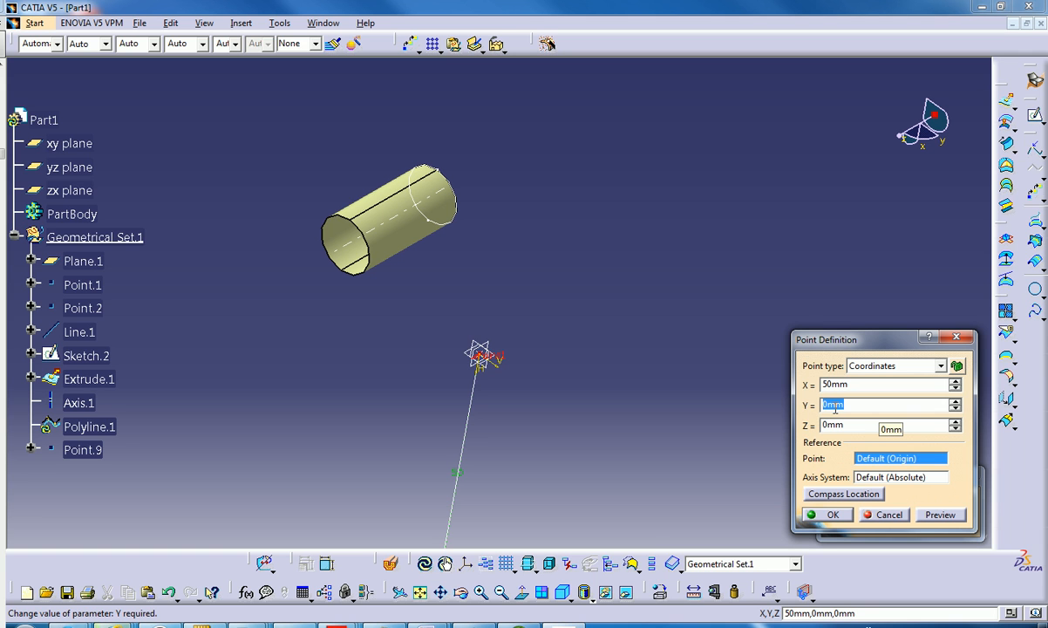
text(40)
key(Tab)
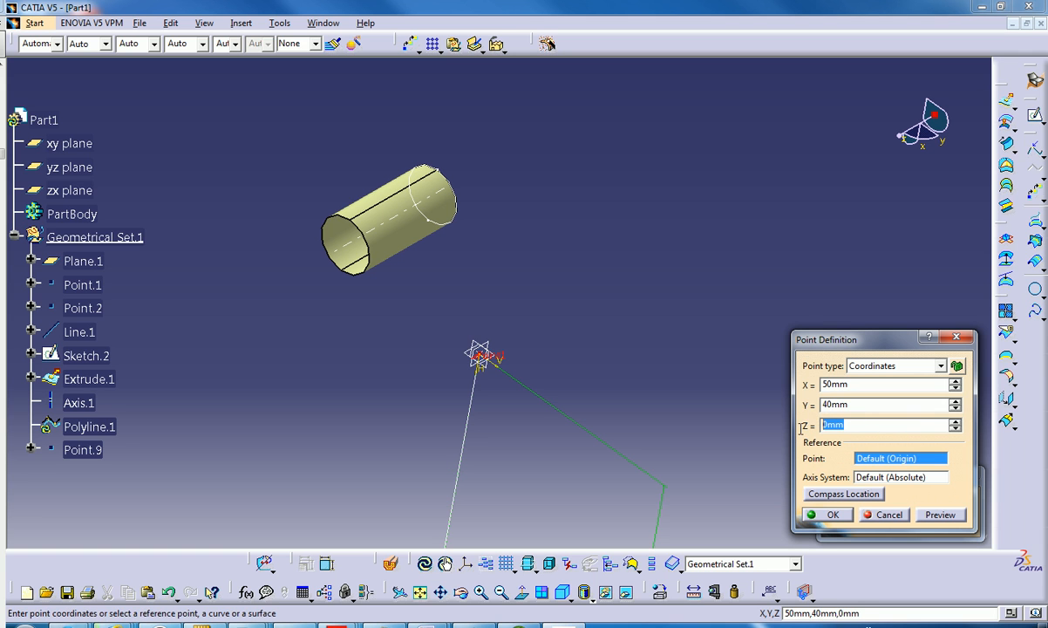
text(90)
middle_drag(735, 438, 668, 336)
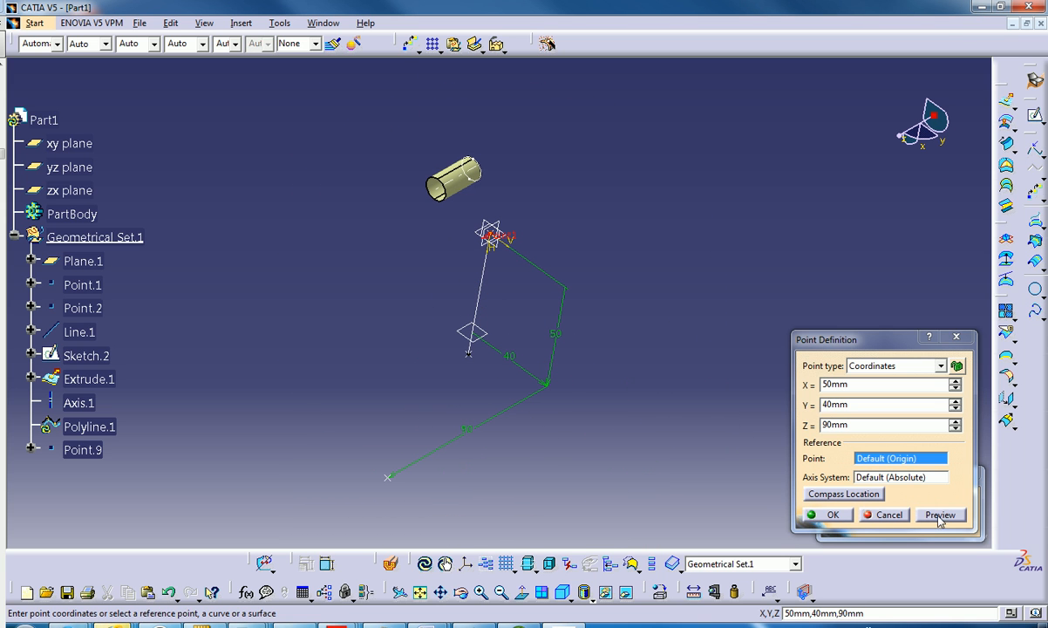
click(842, 518)
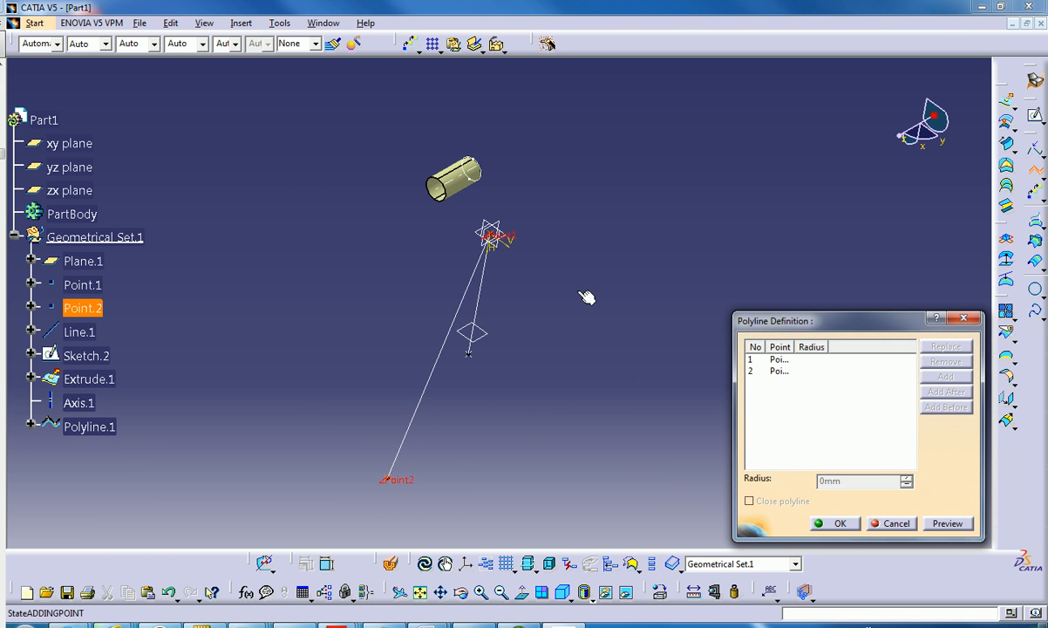
Step: Create the polyline's third point by coordinates at X 20 mm, Y 70 mm, Z 150 mm
right_click(765, 379)
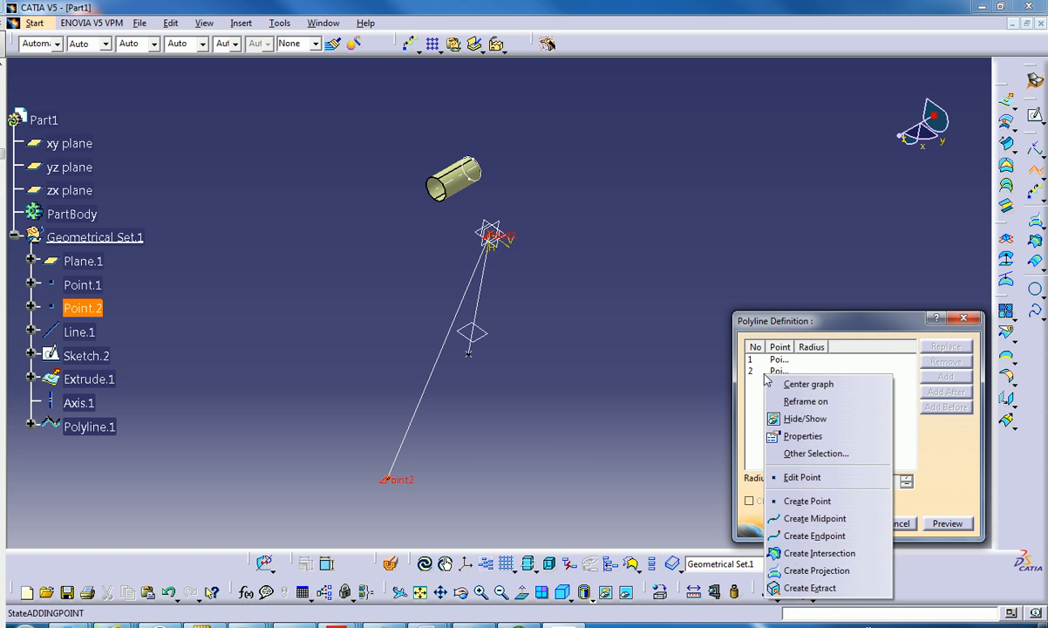
click(776, 500)
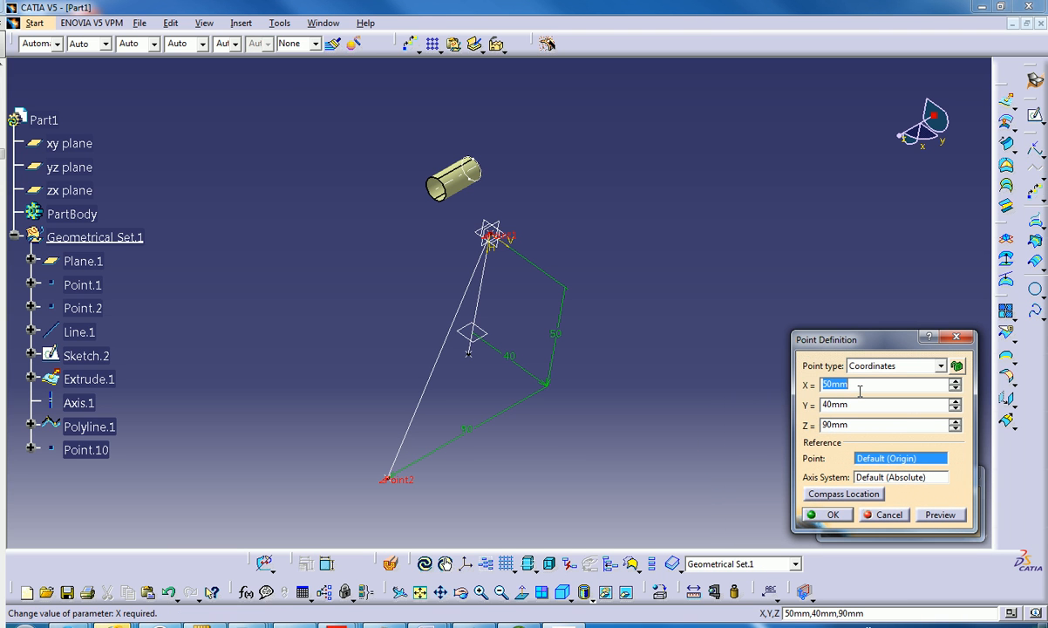
text(20)
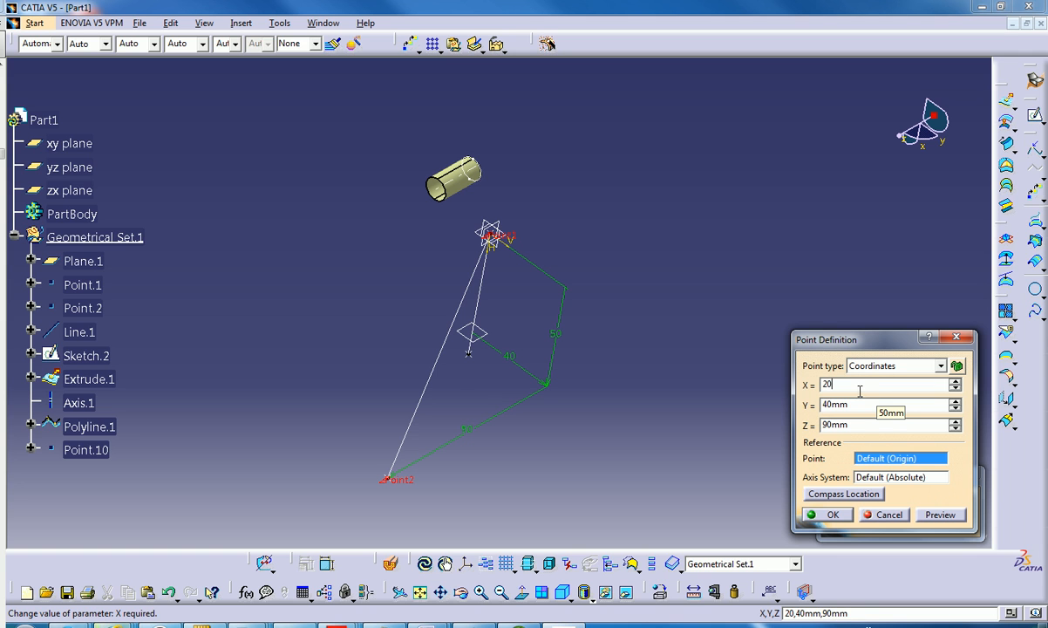
key(Tab)
text(7)
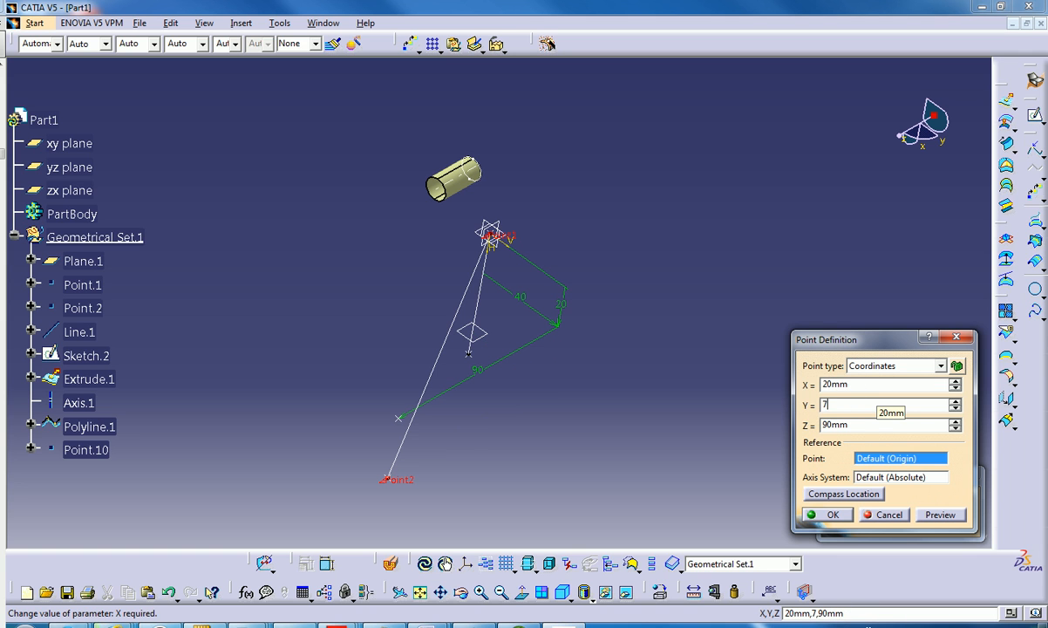
text(0)
key(Tab)
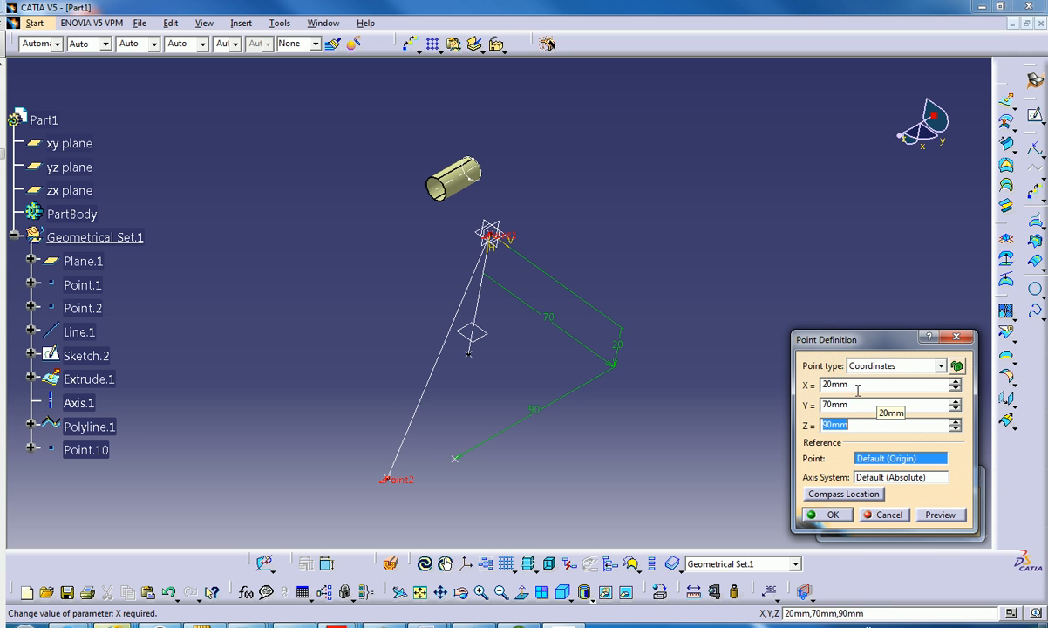
text(150)
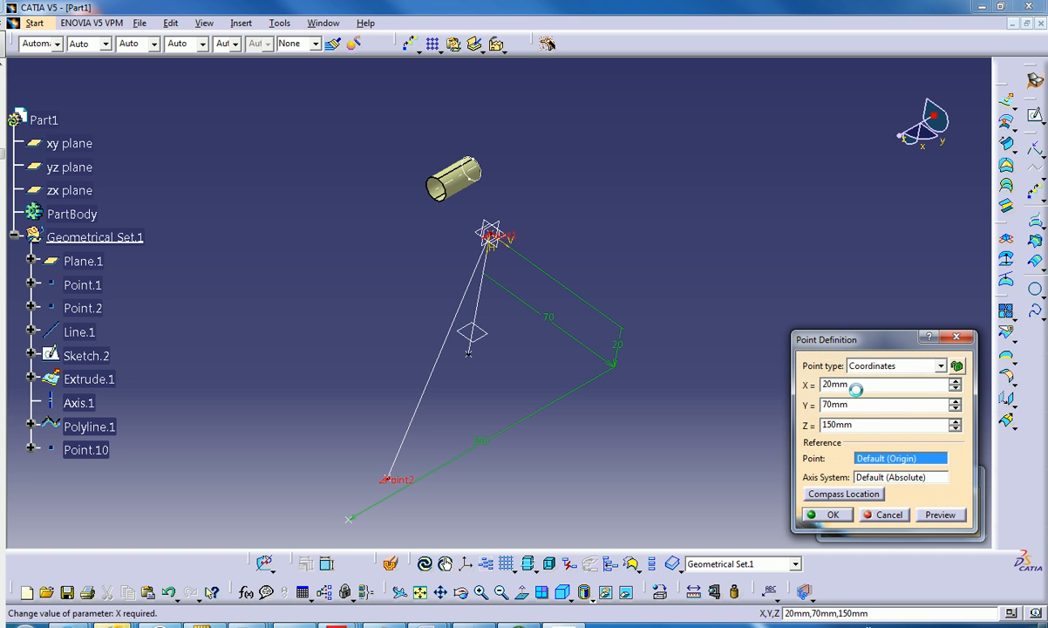
key(Tab)
click(815, 515)
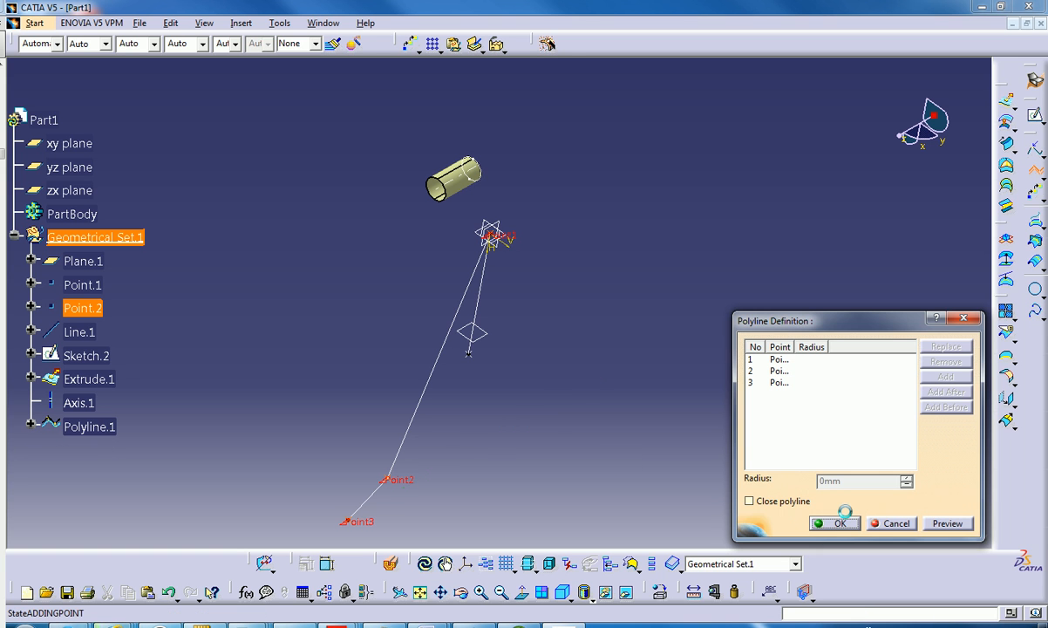
Step: Finish the open polyline through the three points and inspect it from several angles
middle_drag(535, 480, 440, 417)
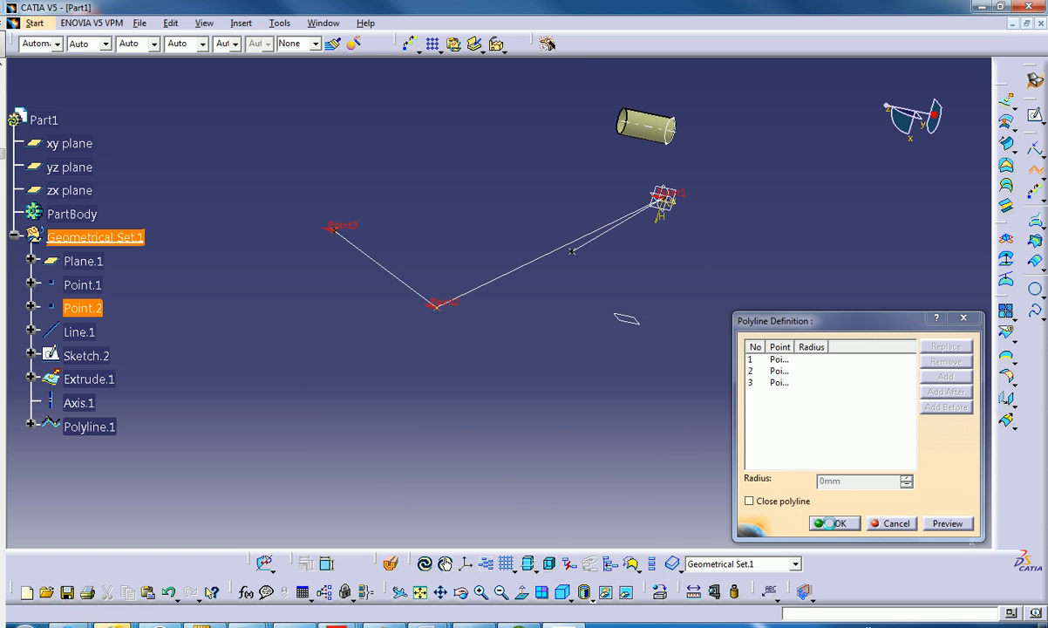
click(833, 524)
middle_drag(534, 332, 560, 431)
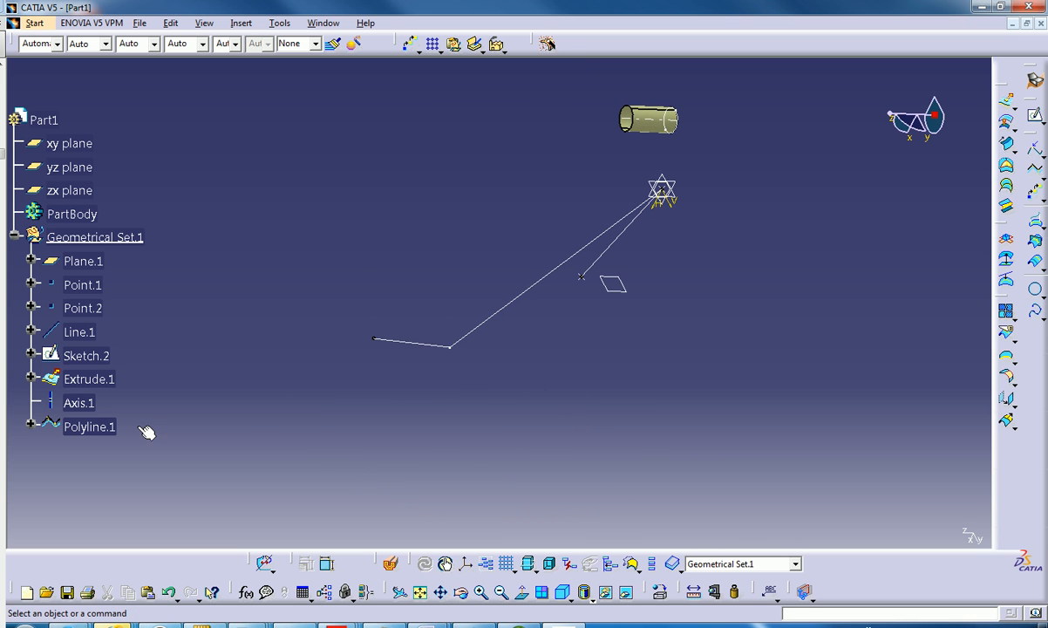
click(106, 427)
middle_drag(384, 369, 404, 404)
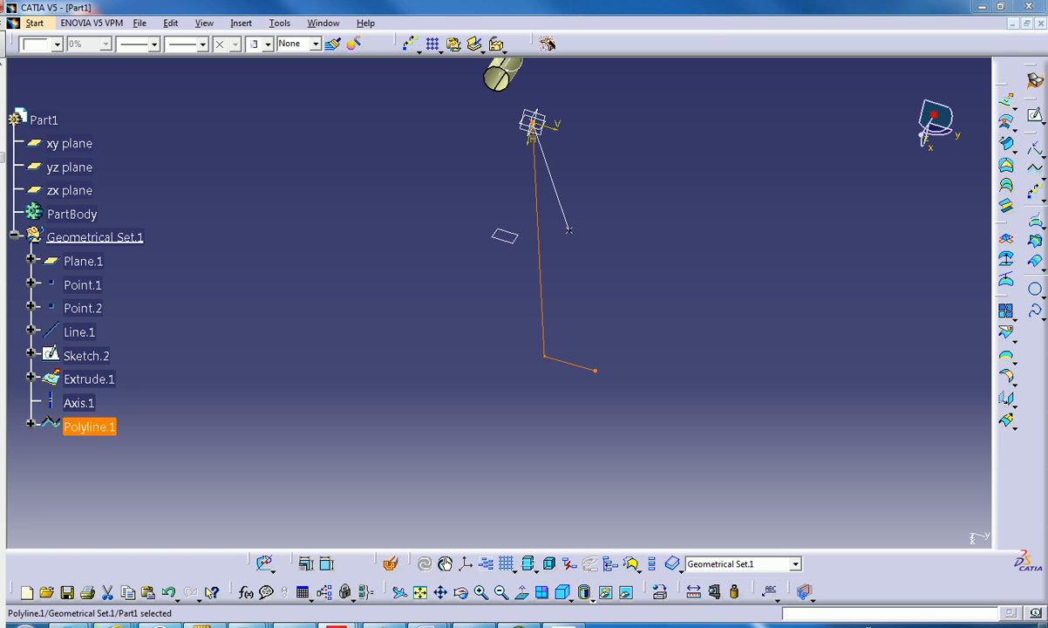
click(410, 351)
middle_drag(415, 305, 415, 390)
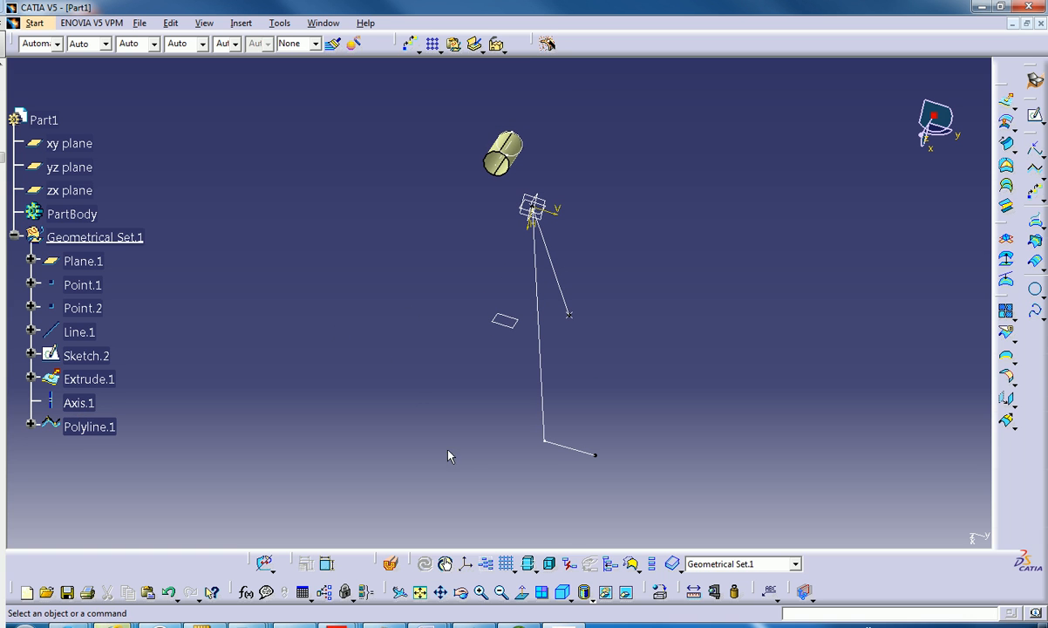
Step: Start a standard axis system with its origin on the polyline's free end vertex
click(467, 567)
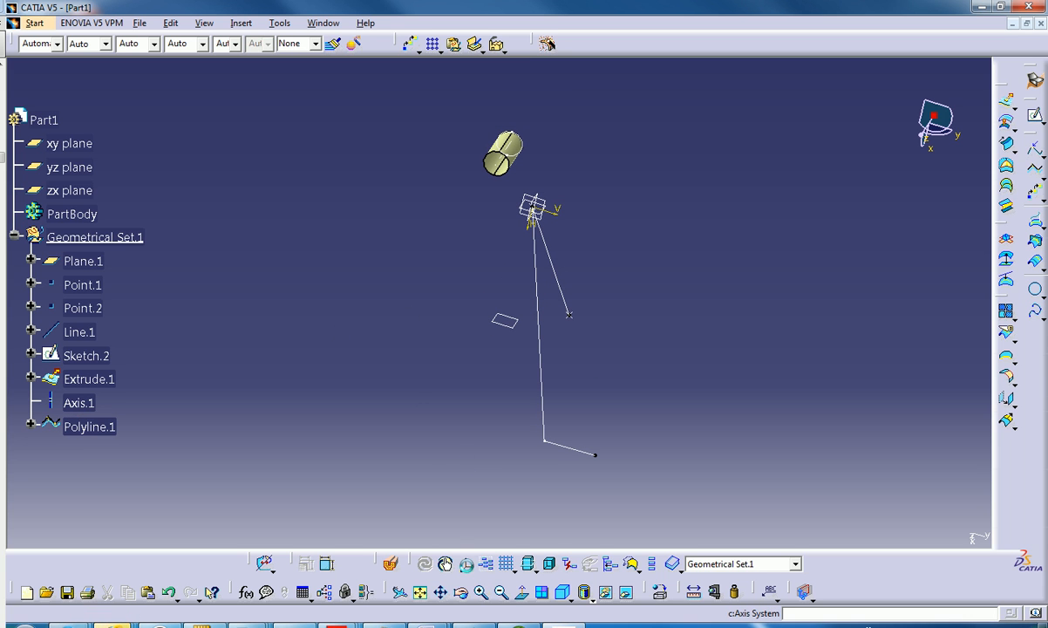
middle_drag(443, 366, 291, 174)
middle_drag(417, 424, 428, 369)
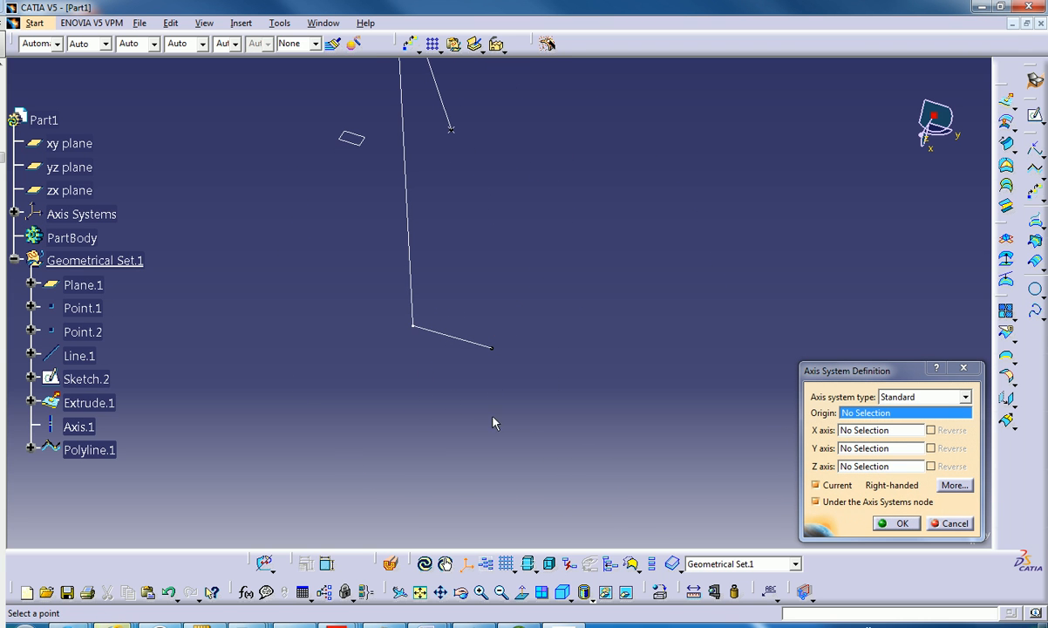
click(492, 350)
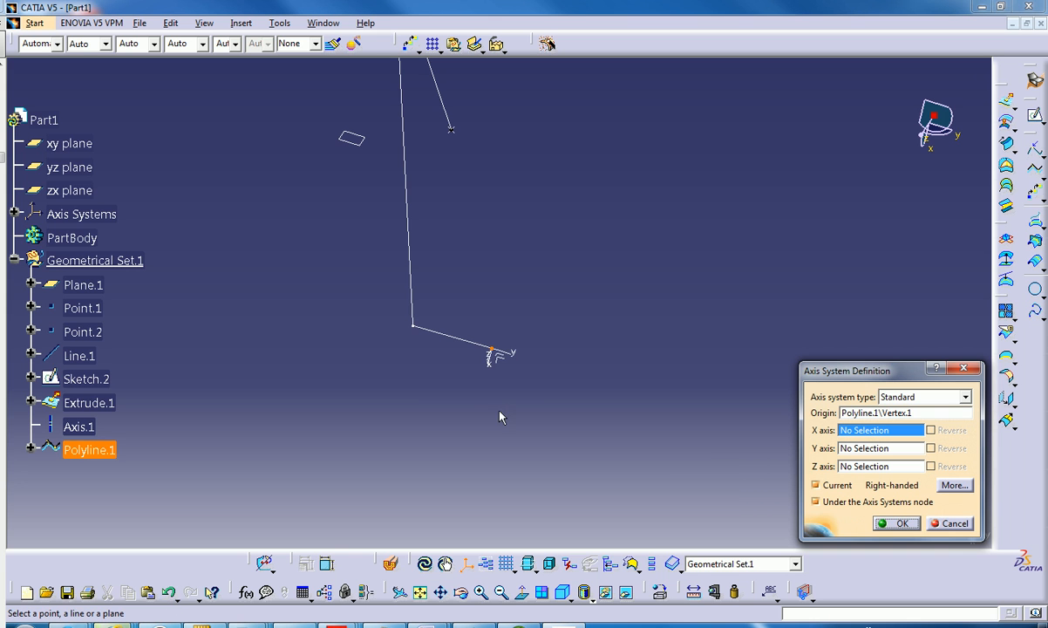
Step: Align the axis system's X axis with the polyline's last segment, leave Y and Z unselected, and create it
middle_drag(493, 367, 615, 385)
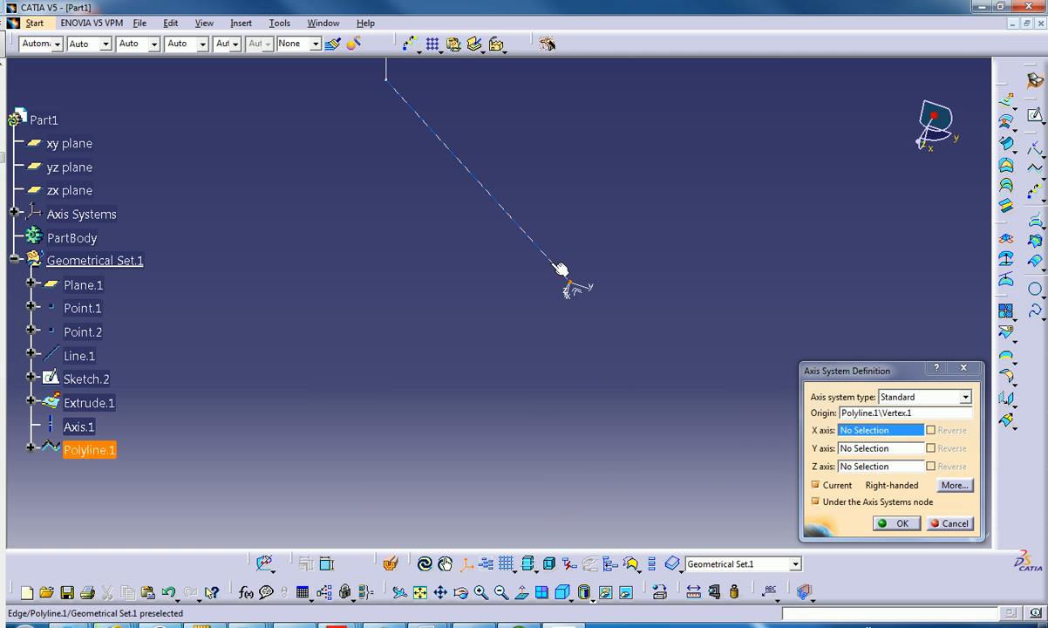
click(514, 223)
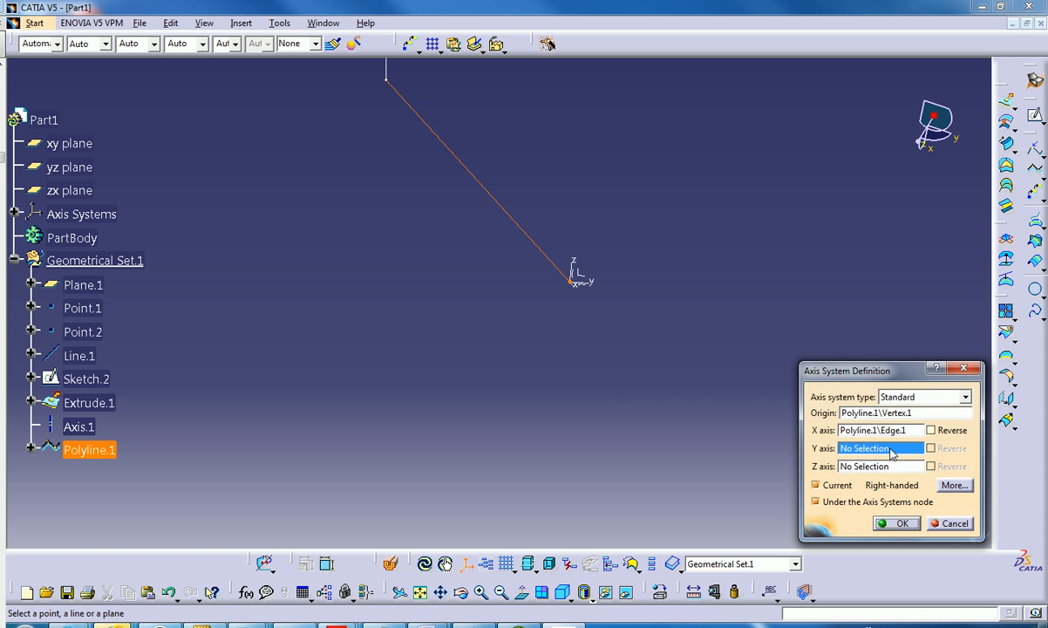
mouse_move(564, 326)
middle_down()
mouse_move(606, 358)
mouse_move(549, 324)
middle_up()
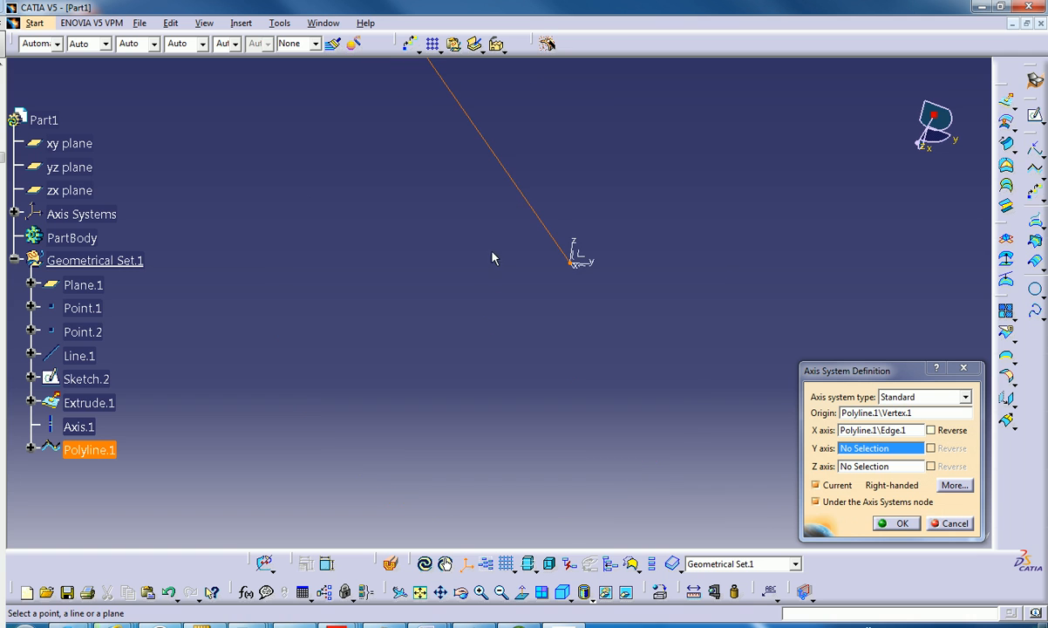
middle_drag(494, 257, 508, 376)
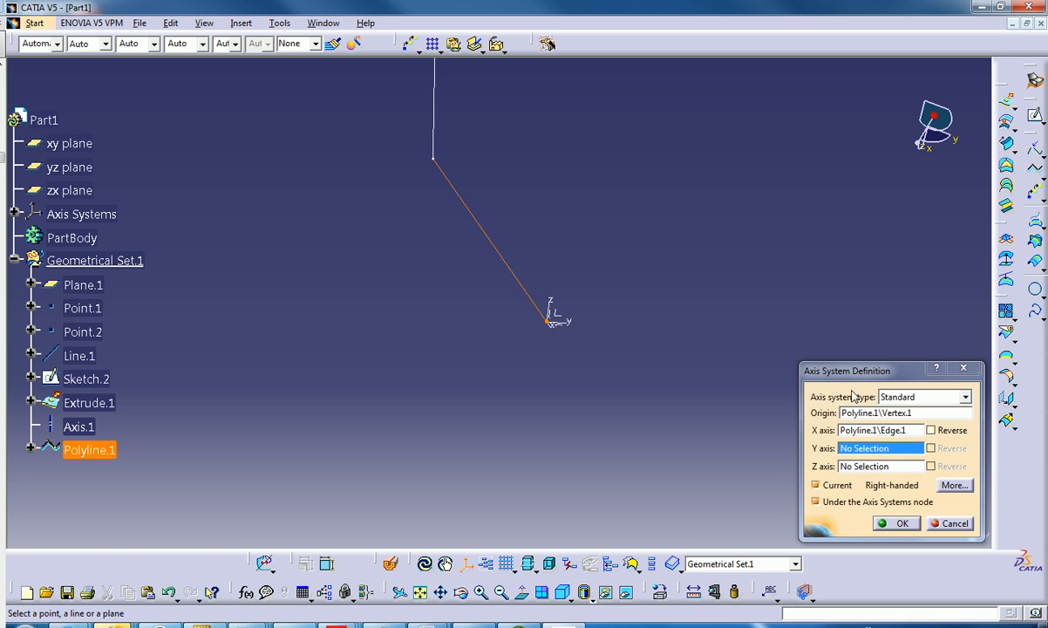
click(895, 523)
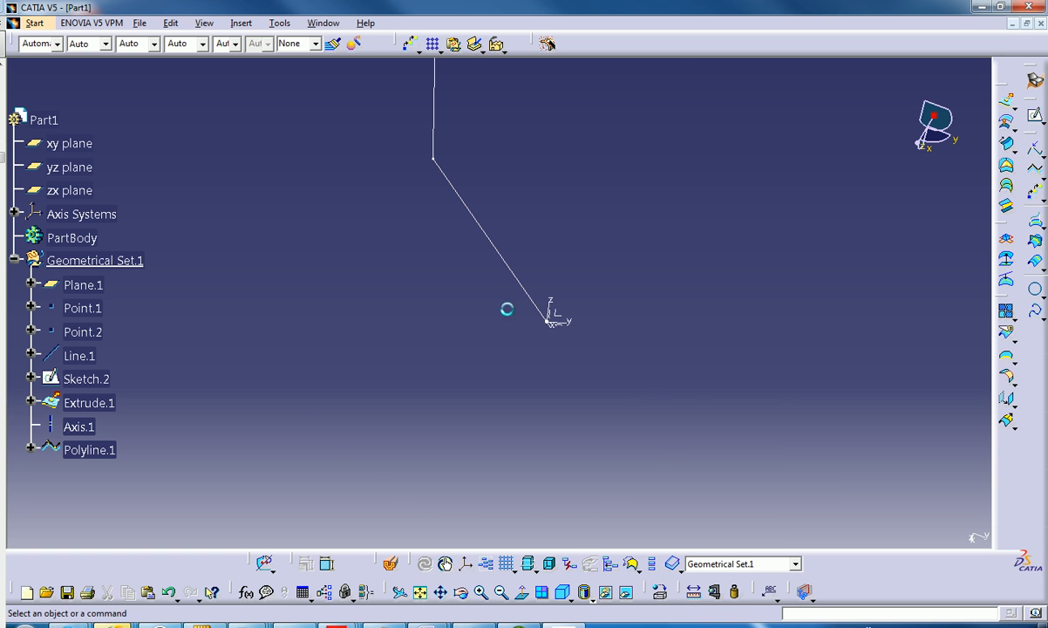
middle_drag(555, 311, 545, 281)
middle_drag(545, 334, 630, 410)
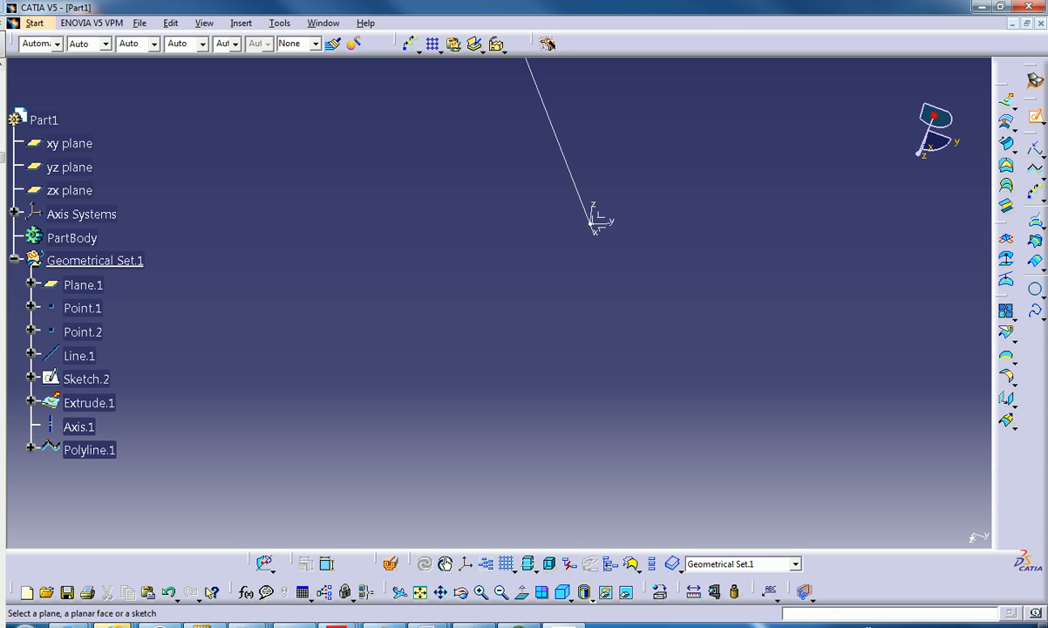
Step: Expand the Axis Systems branch of the specification tree and switch to the Part2 document
click(1035, 116)
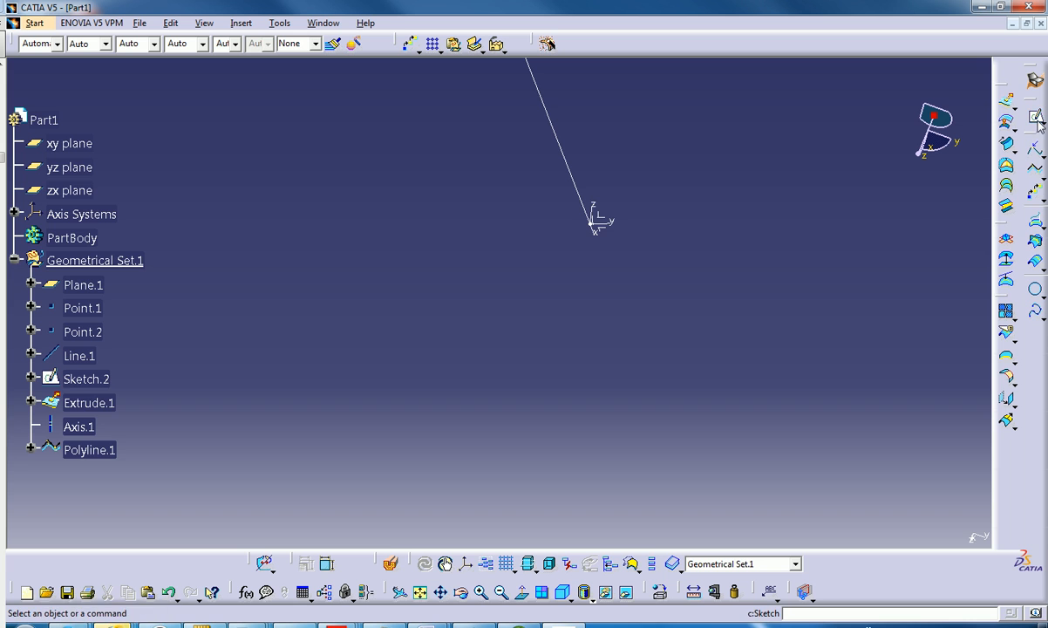
click(14, 214)
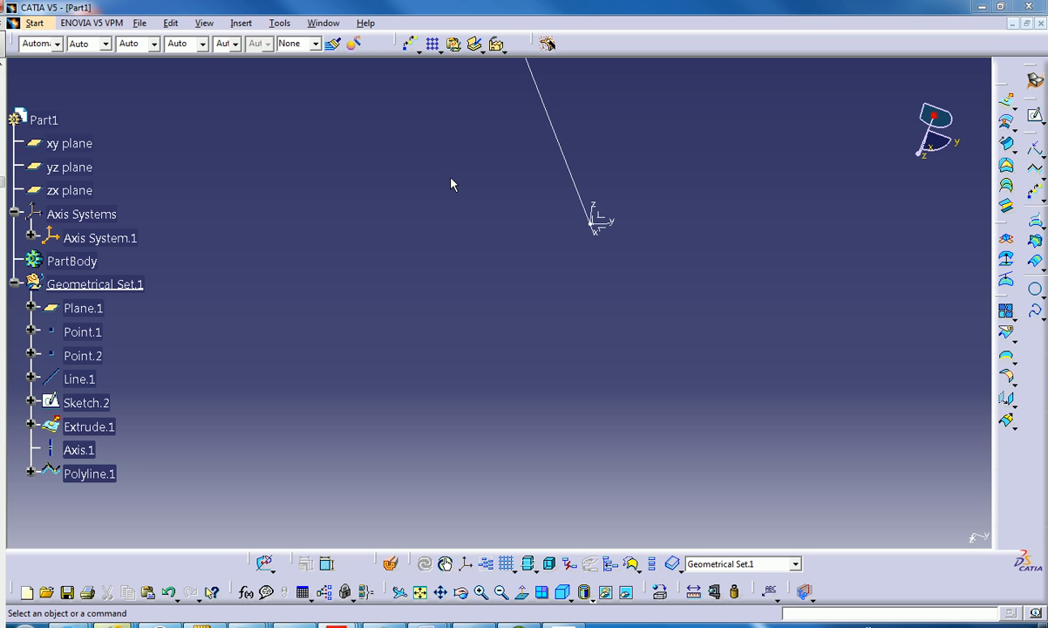
click(321, 24)
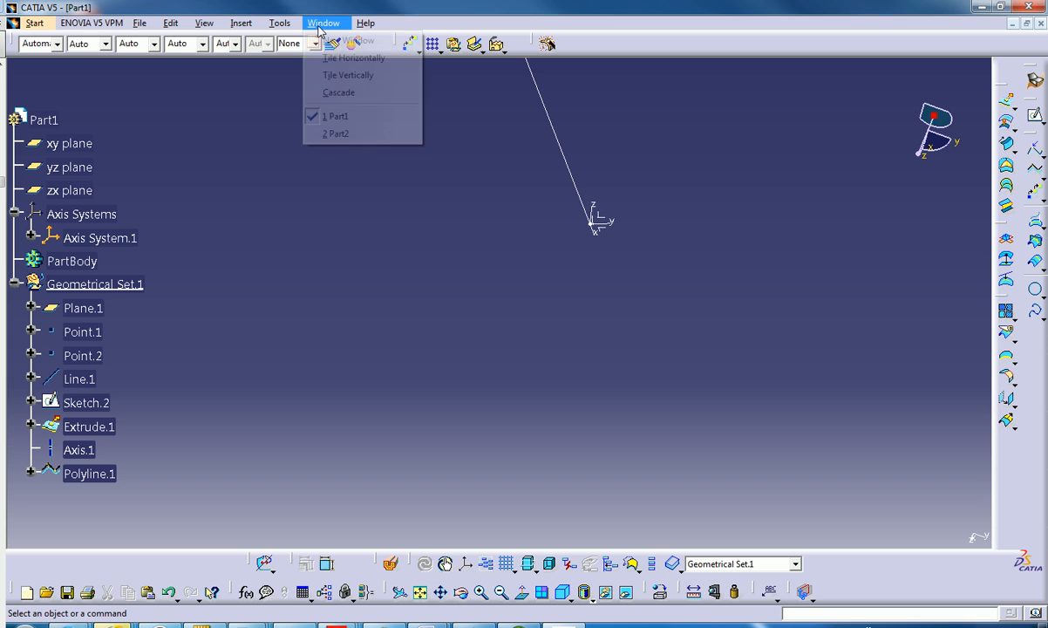
click(340, 133)
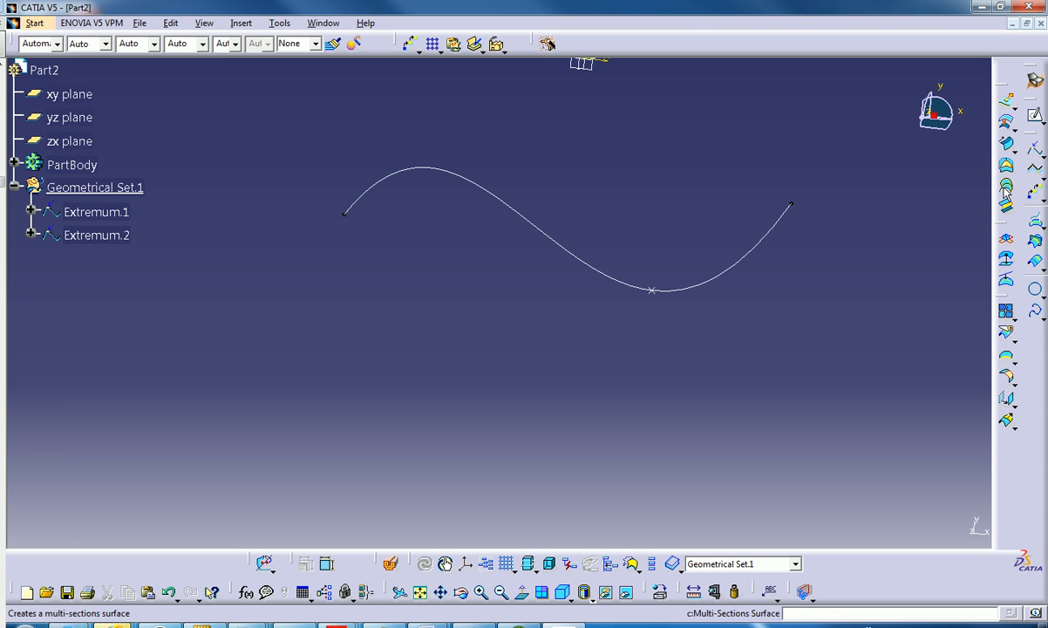
Step: Extrude the wavy curve Sketch.1 along its default sketch normal into a surface with a Limit 1 dimension of about 139 mm
click(1007, 100)
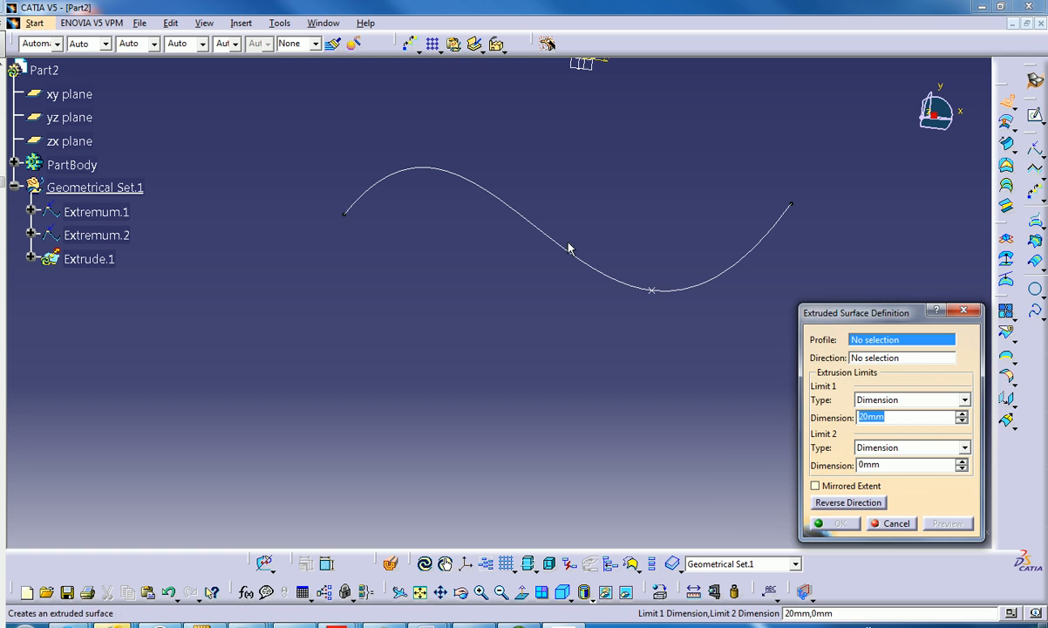
click(610, 289)
middle_drag(589, 292, 295, 232)
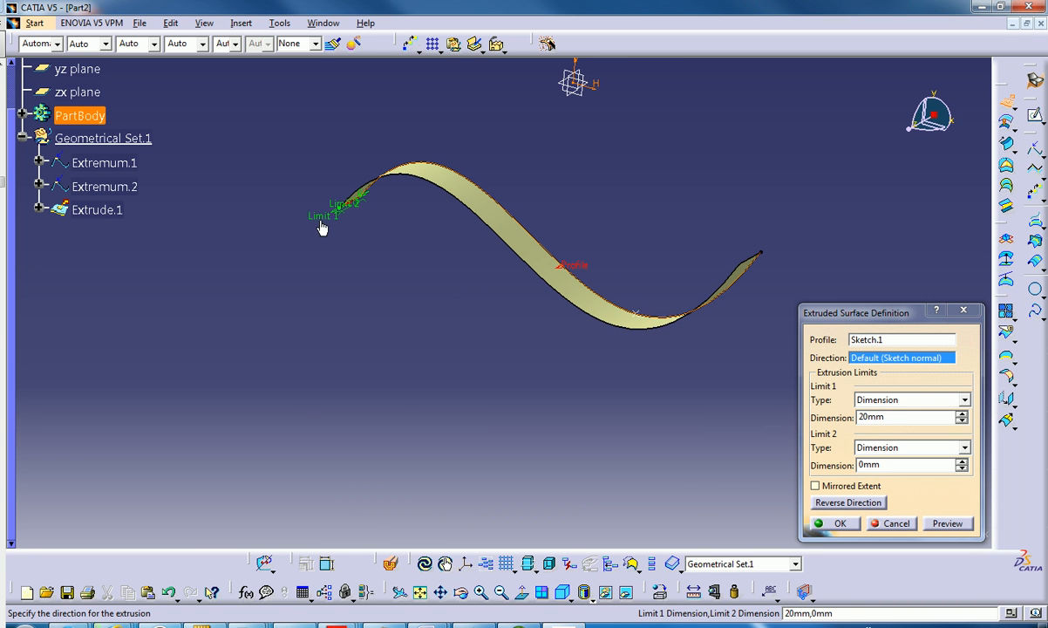
drag(322, 220, 253, 321)
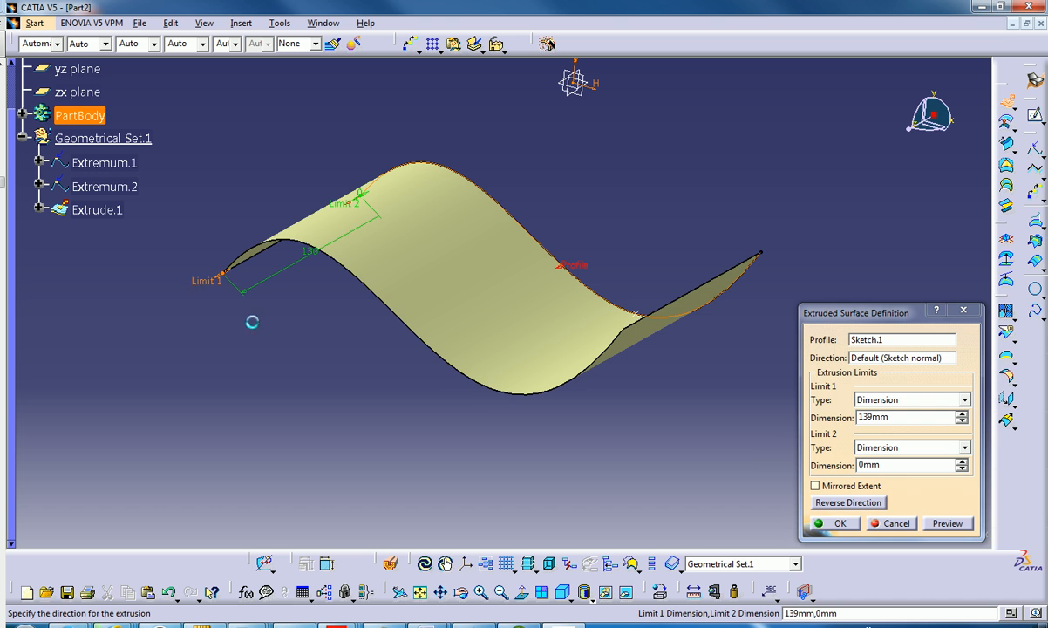
click(830, 524)
middle_drag(542, 410, 608, 216)
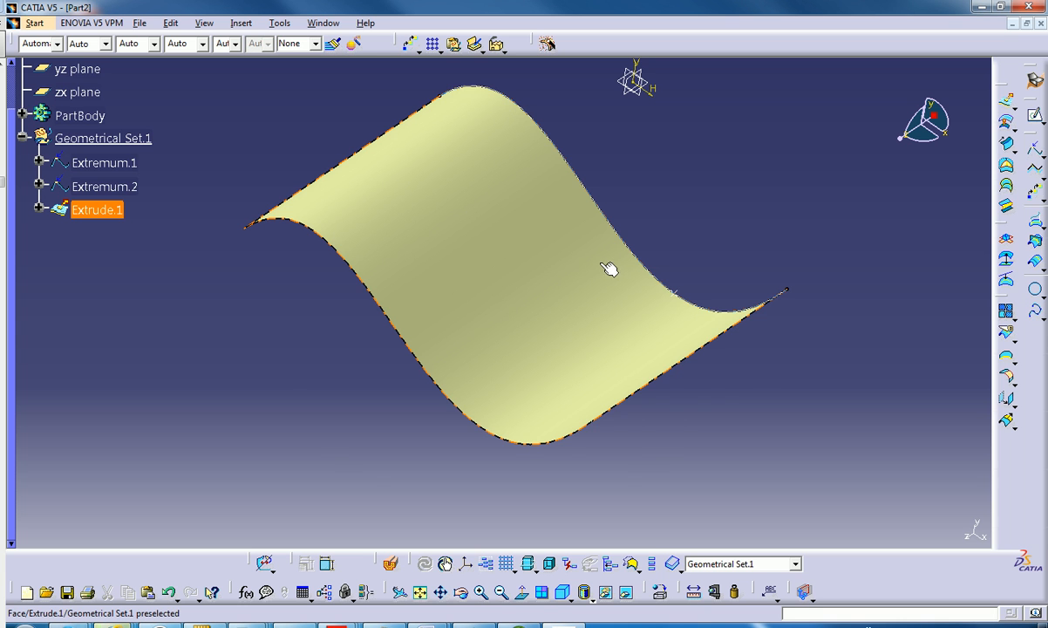
Step: Start a sketch on the xy plane and draw an upward-sloping line with the Profile tool below the wavy curve
middle_drag(279, 275, 242, 330)
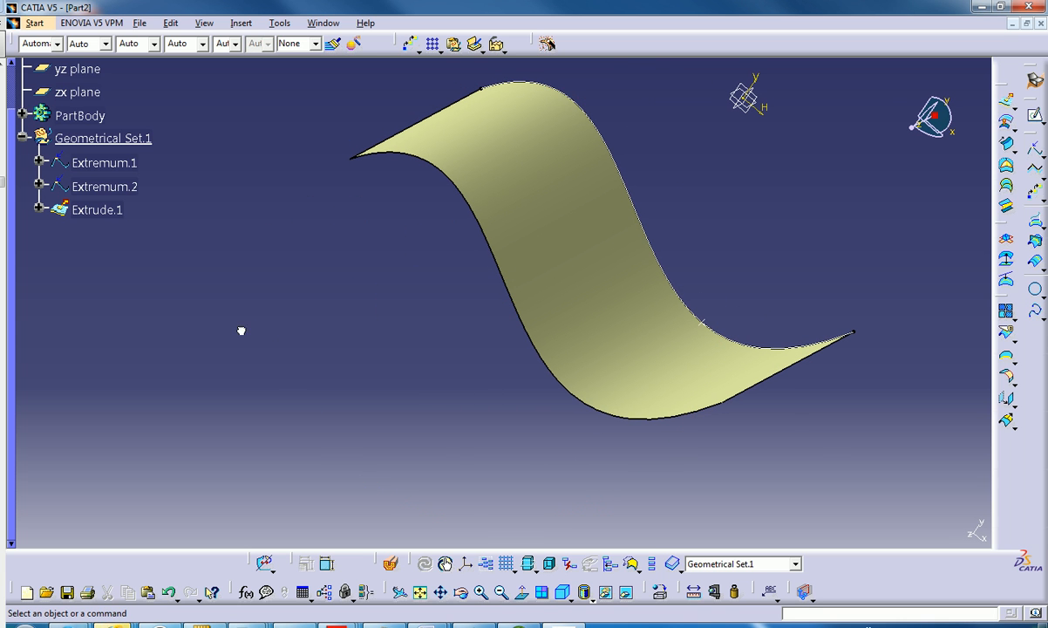
click(12, 96)
right_click(58, 93)
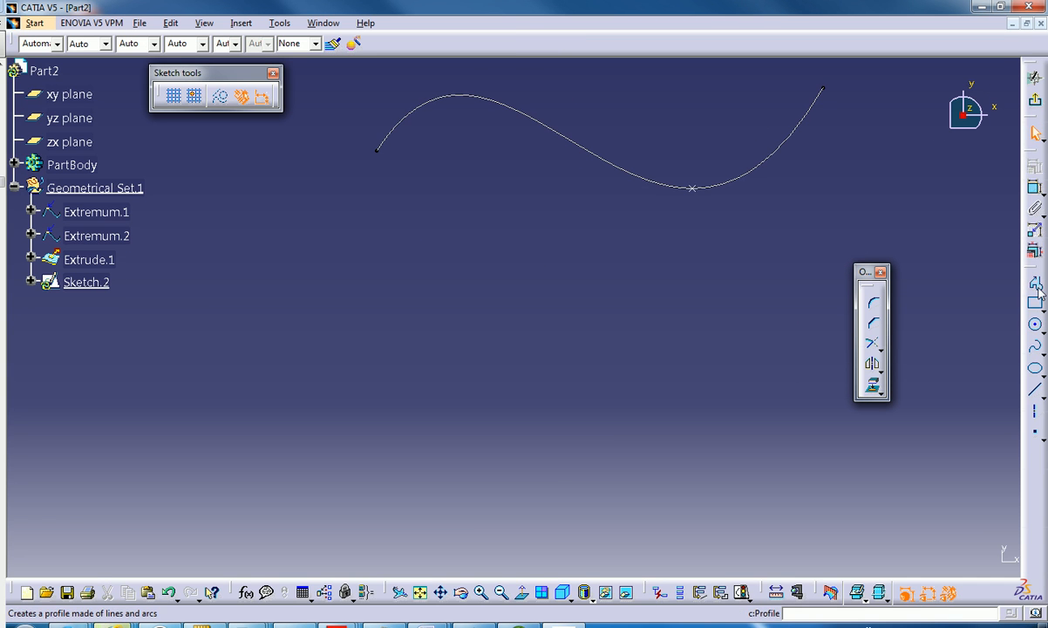
click(1036, 287)
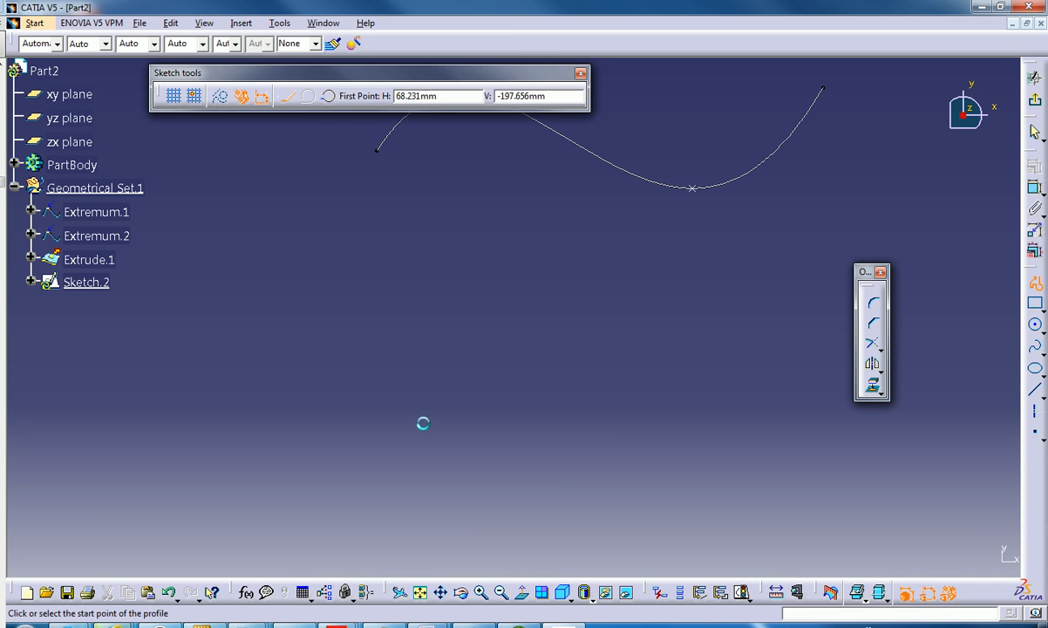
click(317, 385)
double_click(436, 308)
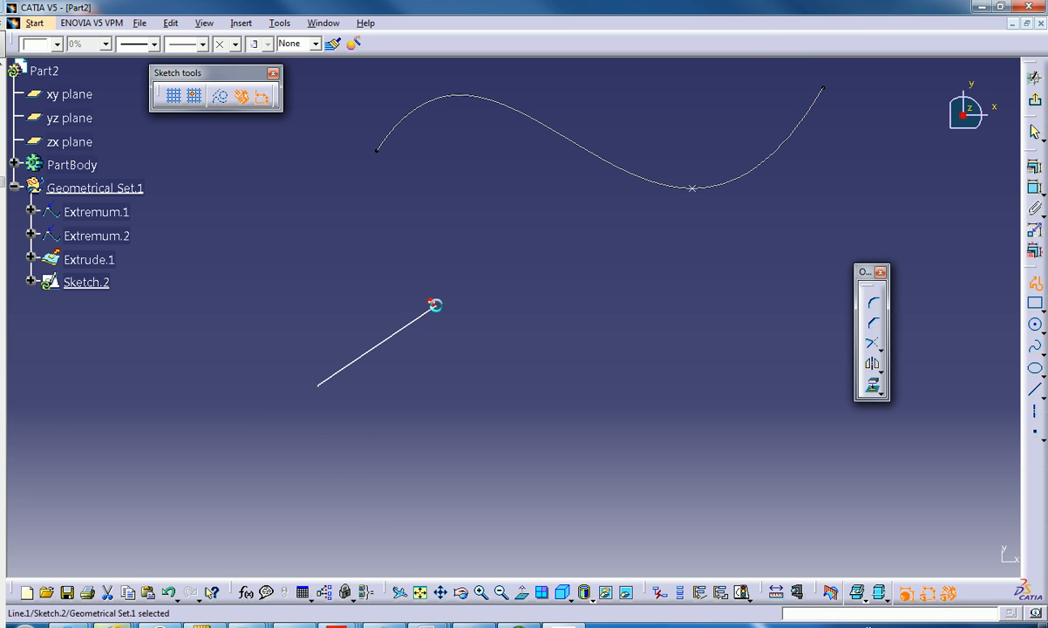
Step: Draw a short downward-sloping line from the upper end of the sketch's first line
click(1035, 390)
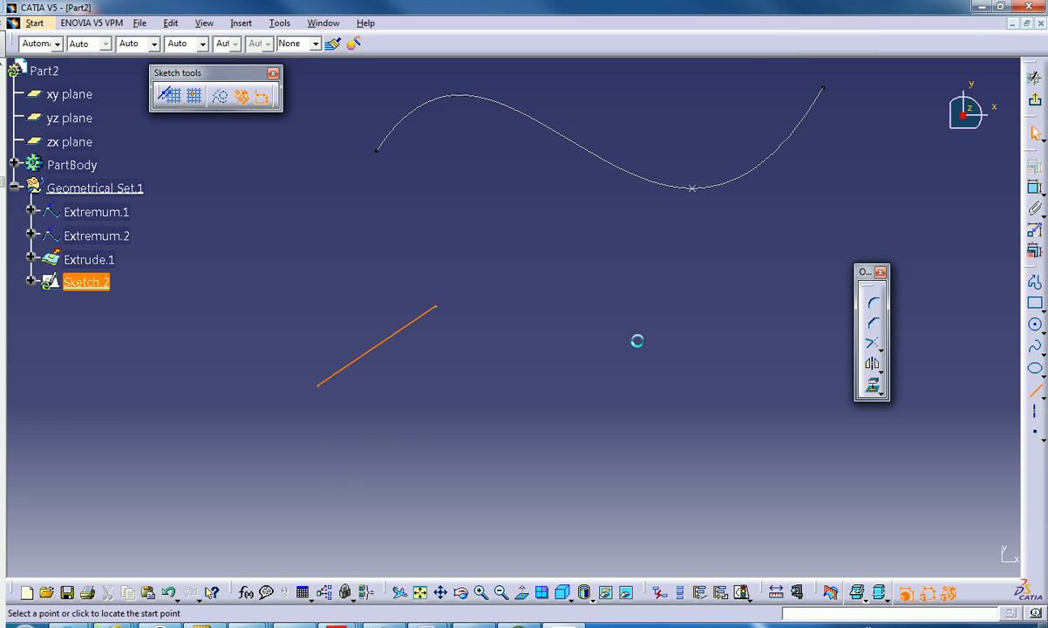
click(442, 312)
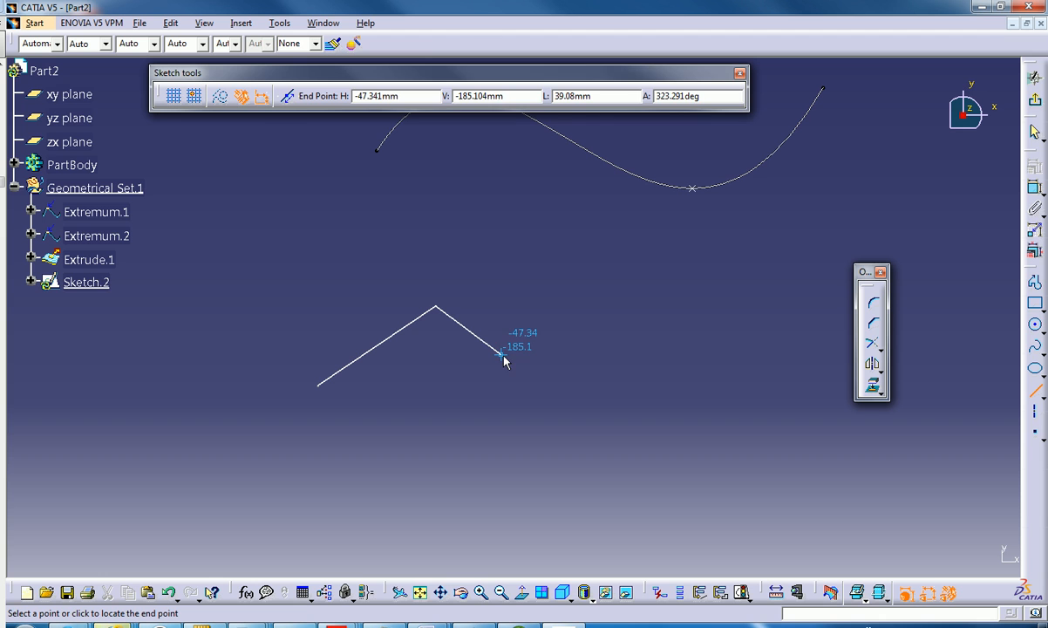
click(482, 327)
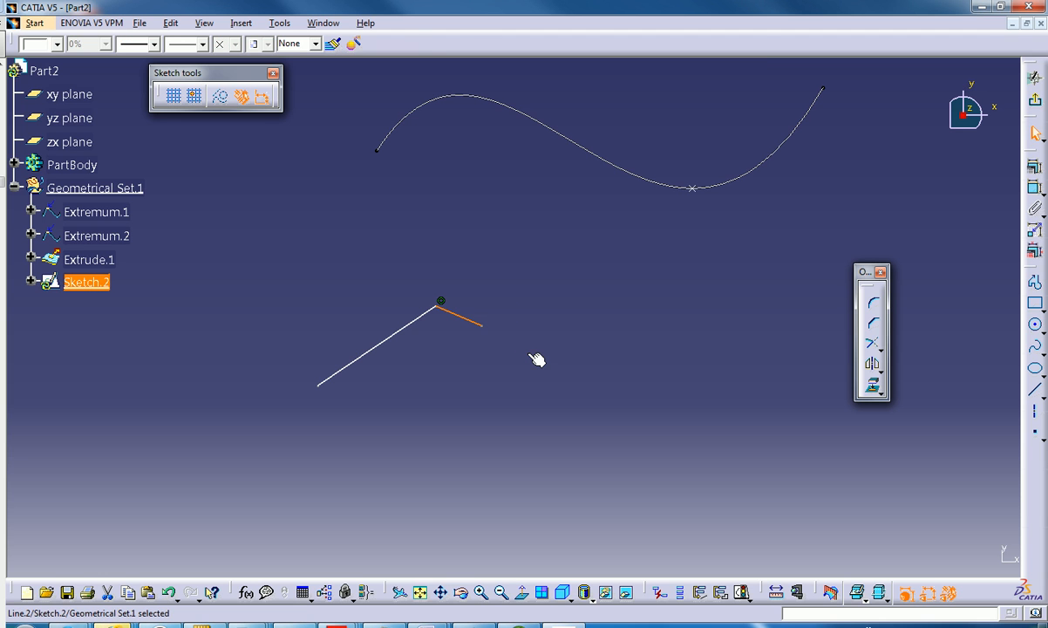
click(575, 354)
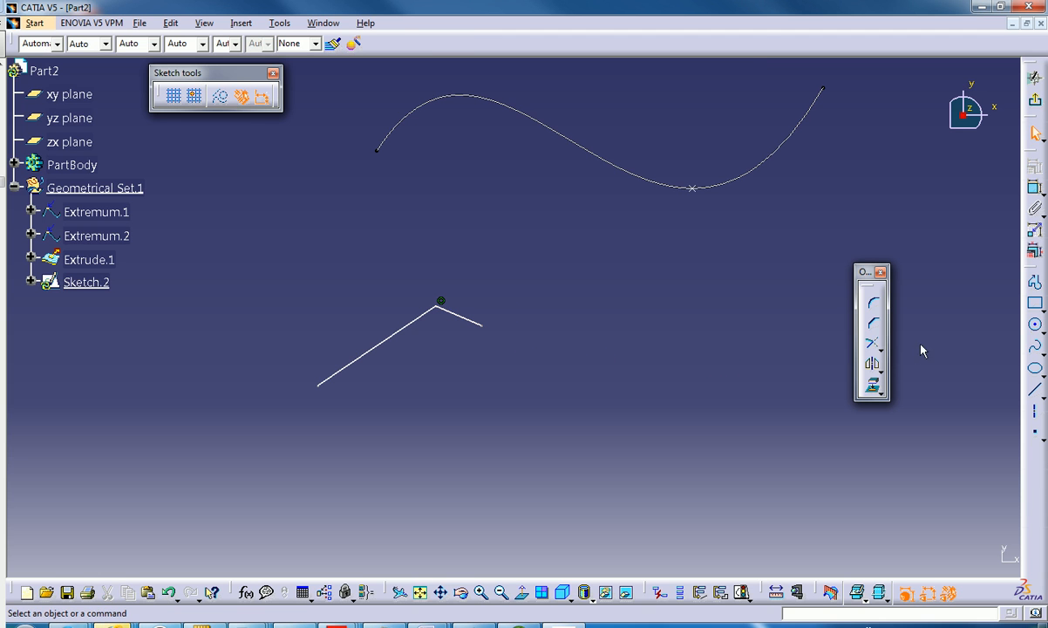
Step: Add a third line about 92 mm long at about 304 degrees, starting just off the short line's end, and exit the sketch
click(1036, 392)
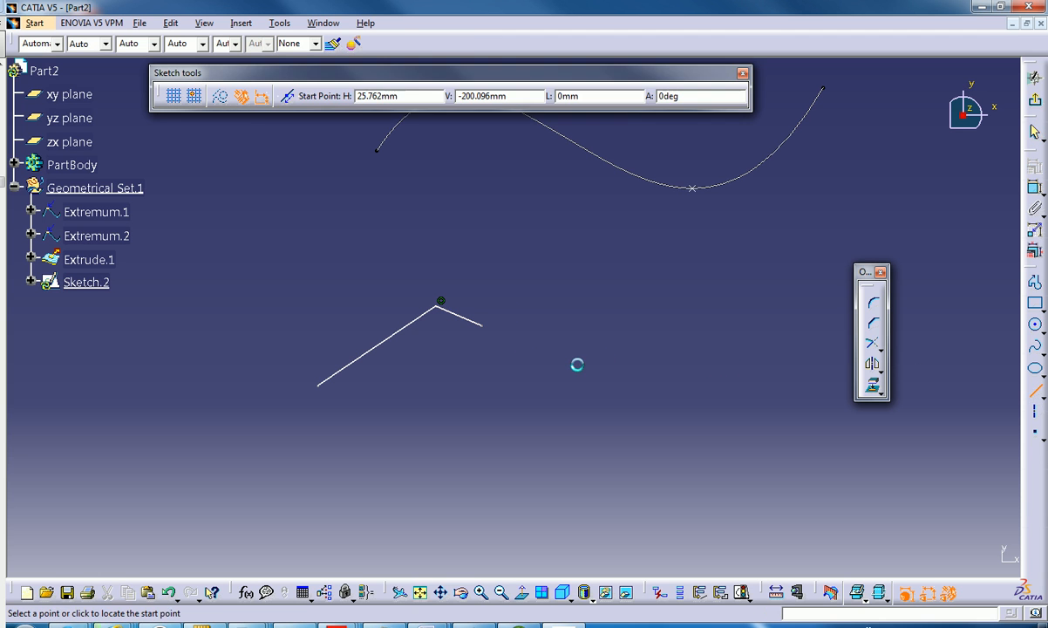
click(485, 330)
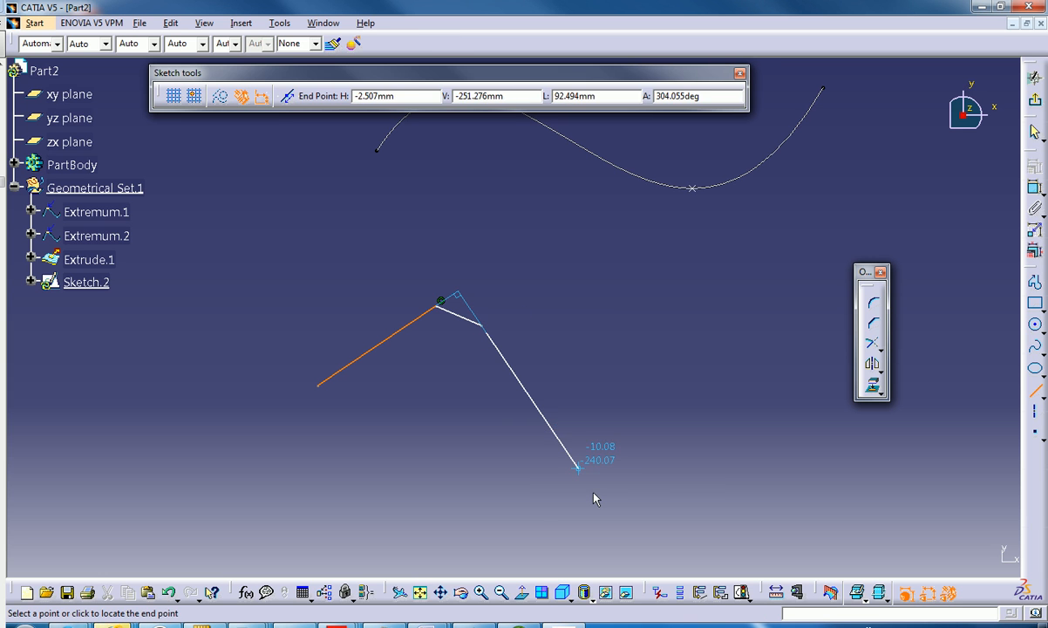
click(594, 491)
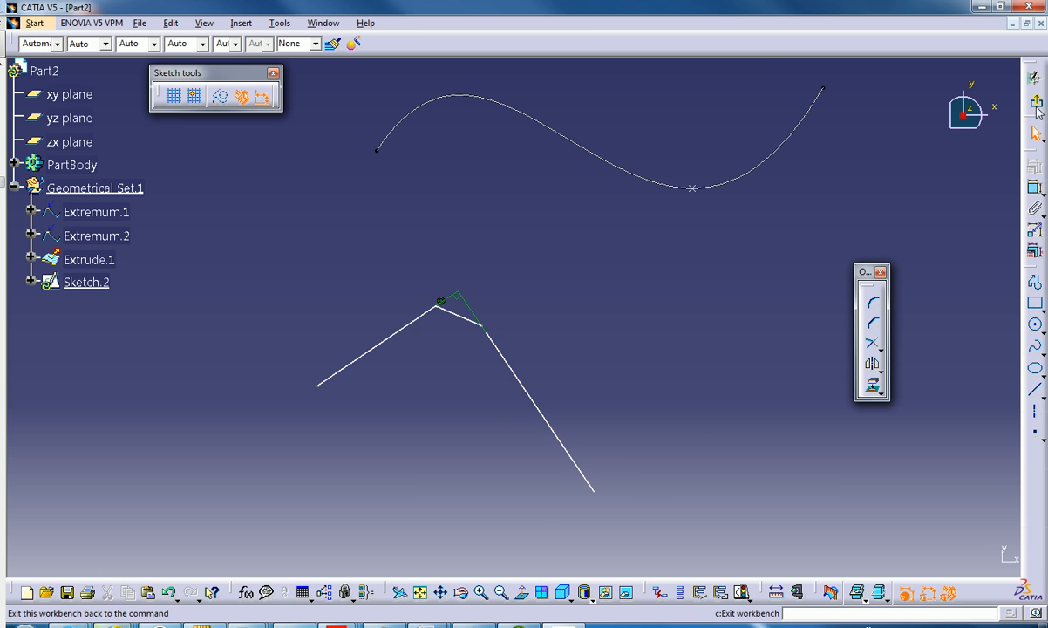
click(1035, 76)
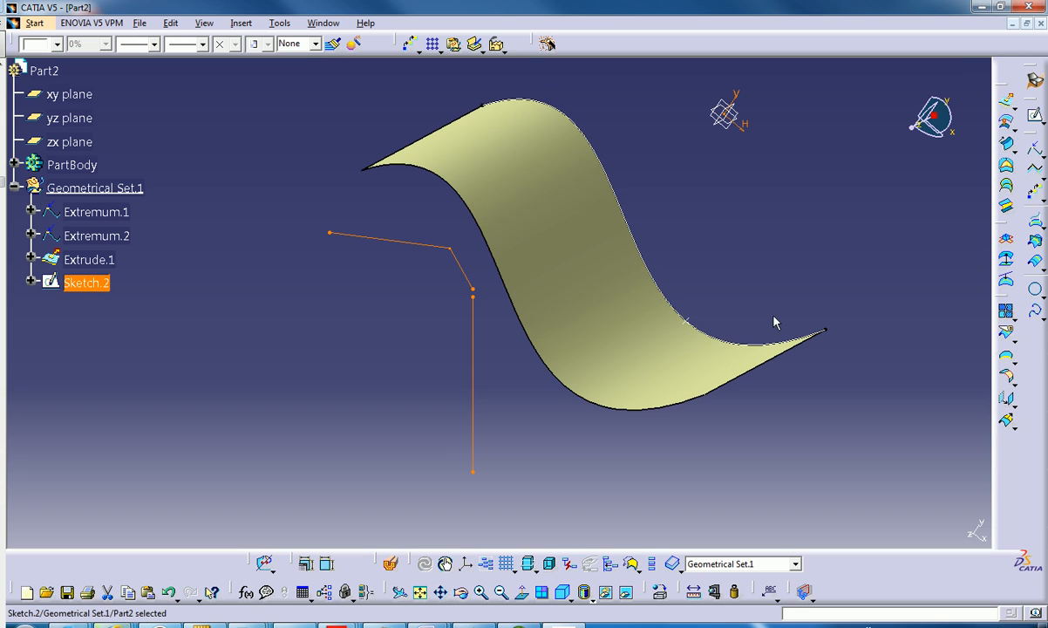
Step: Extrude Sketch.2 by 139 mm along its default sketch normal, keeping all the unconnected sub-elements
click(1007, 100)
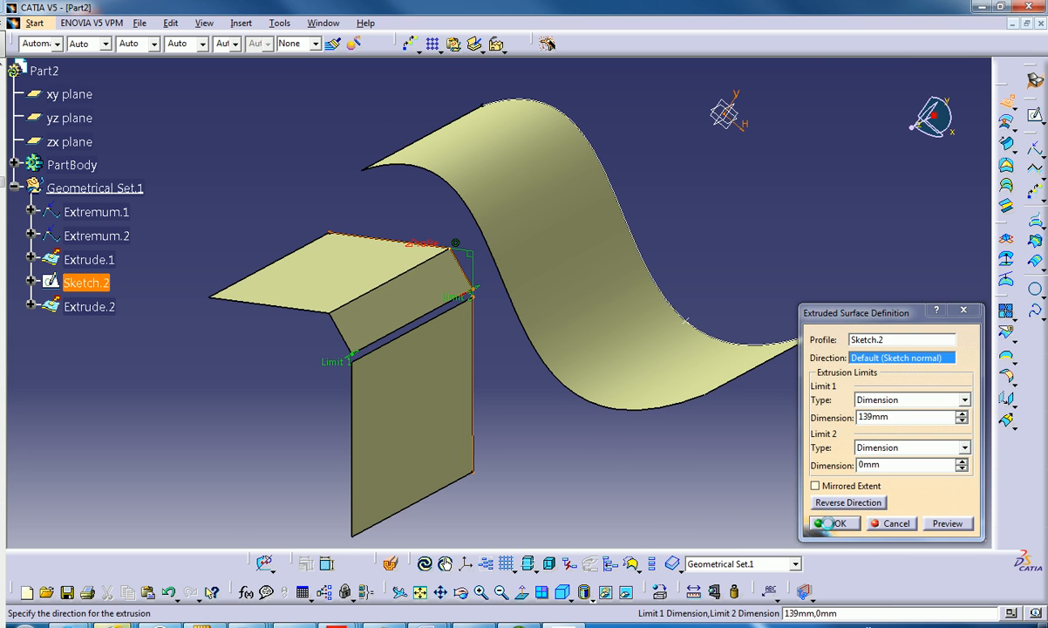
click(790, 508)
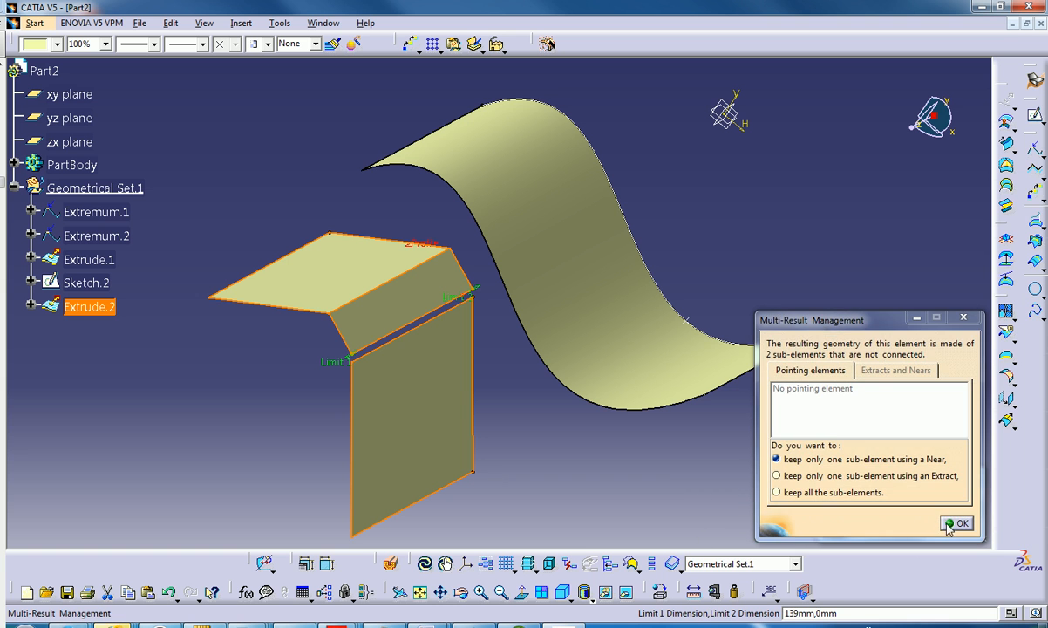
click(863, 493)
click(959, 523)
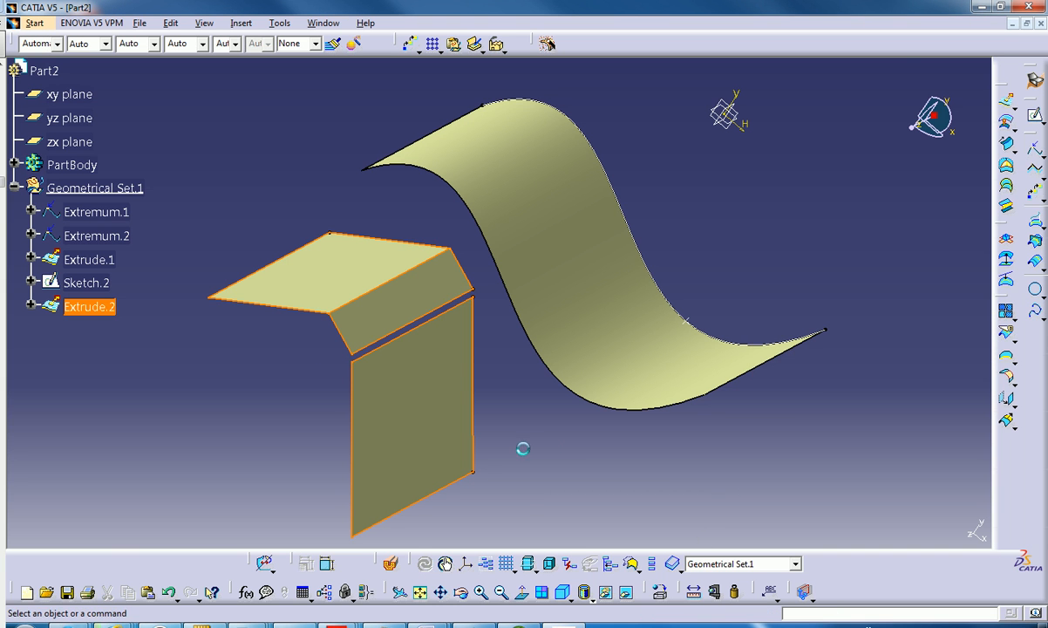
Step: Consult the Projection command's help page in Firefox and open its sample Projection1.CATPart in CATIA
middle_drag(397, 360, 491, 416)
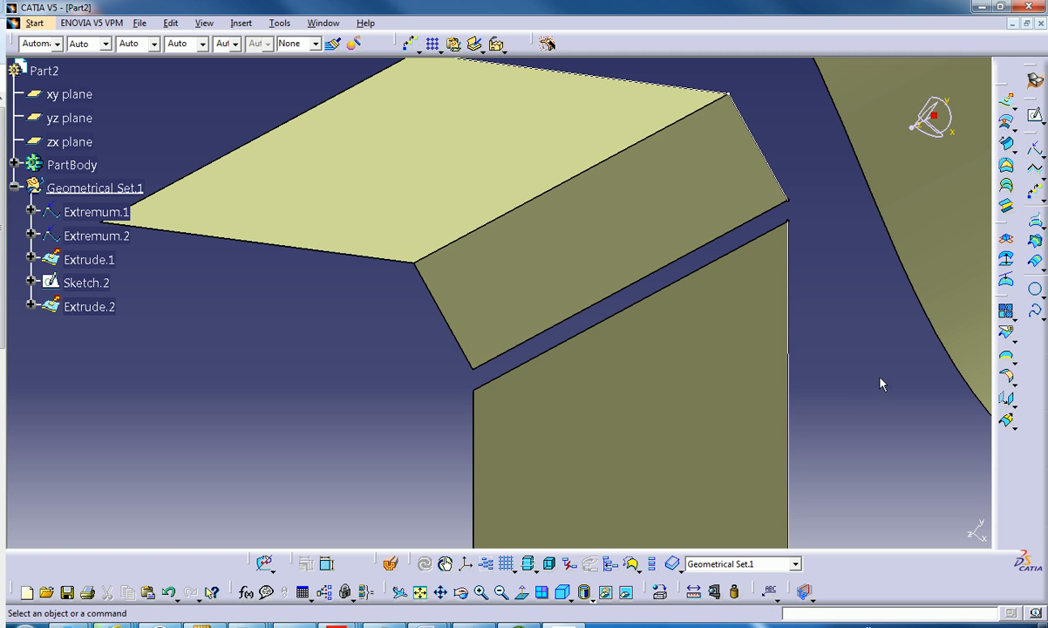
click(1037, 229)
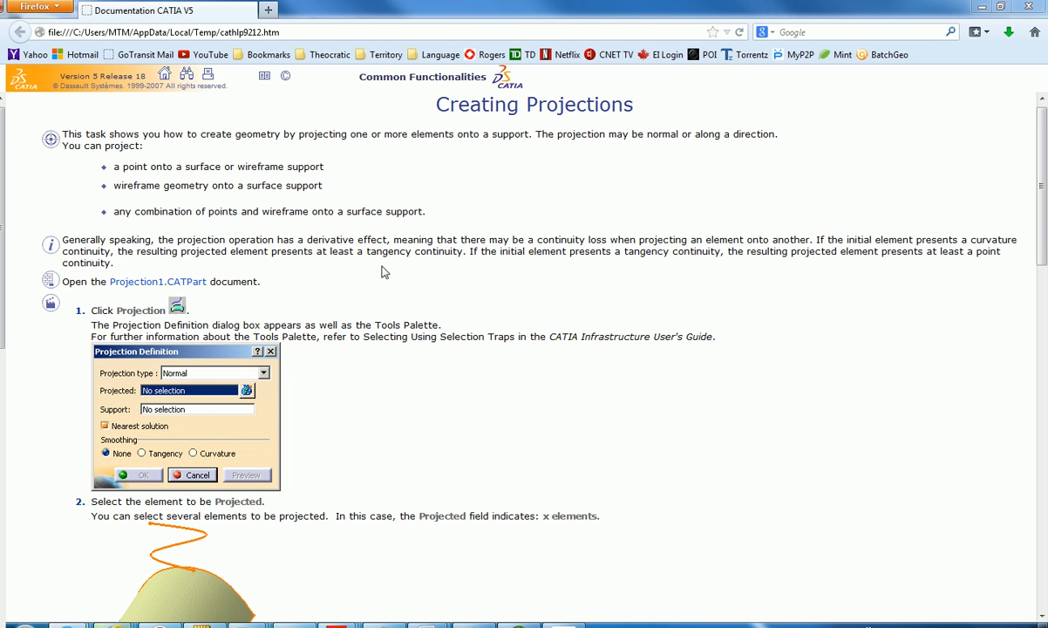
scroll(348, 248, up, 1)
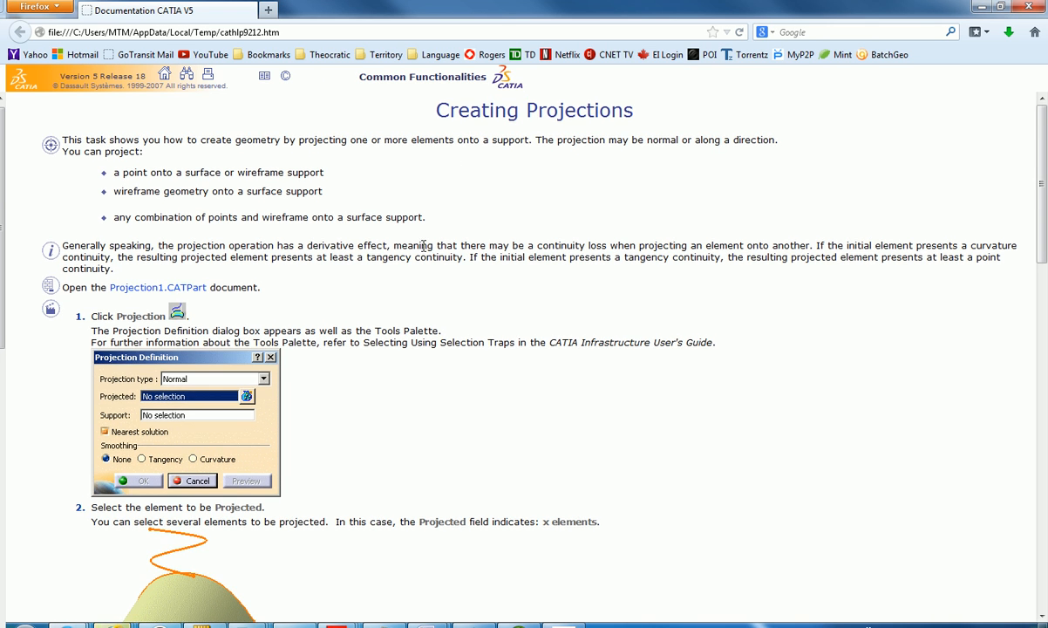
click(175, 289)
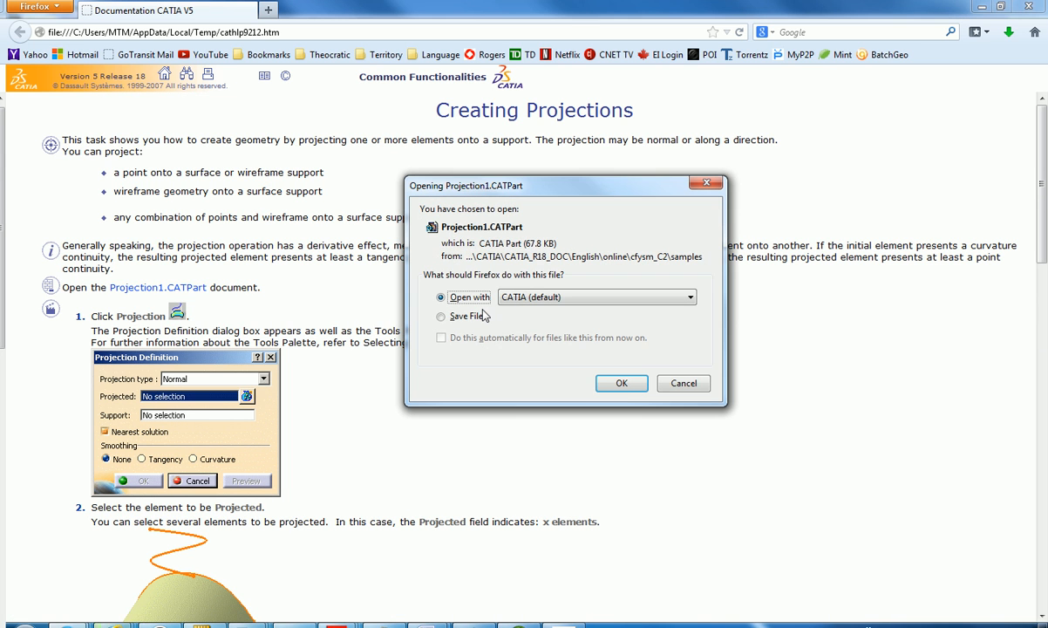
click(627, 389)
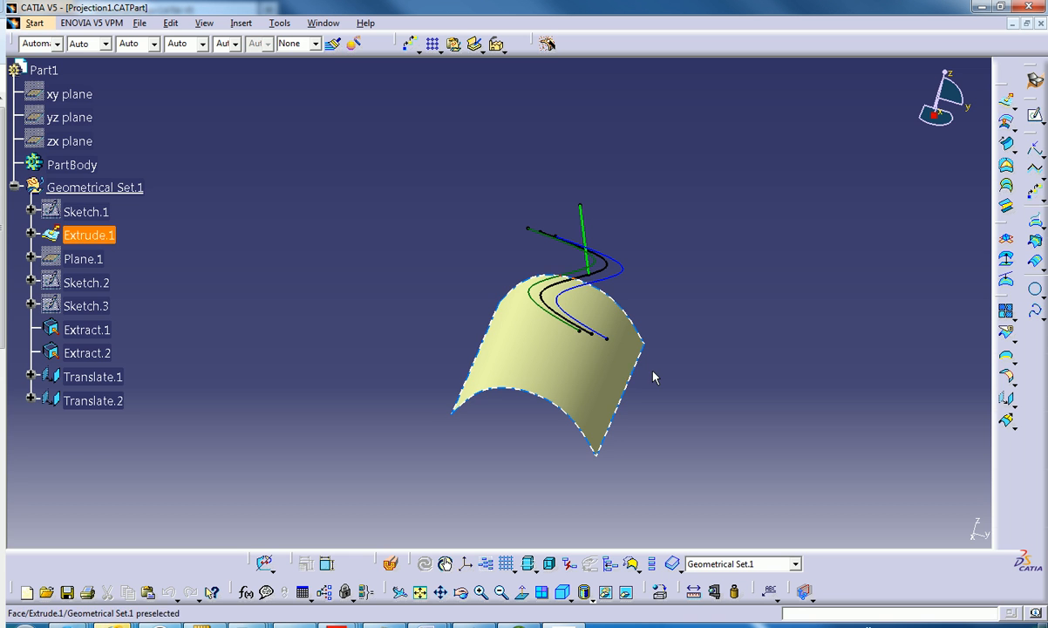
Step: Hide the blue curve Translate.1, the dark green curve Translate.2 and the bright green line Extract.2, leaving the black curve and surface
middle_drag(656, 377, 631, 343)
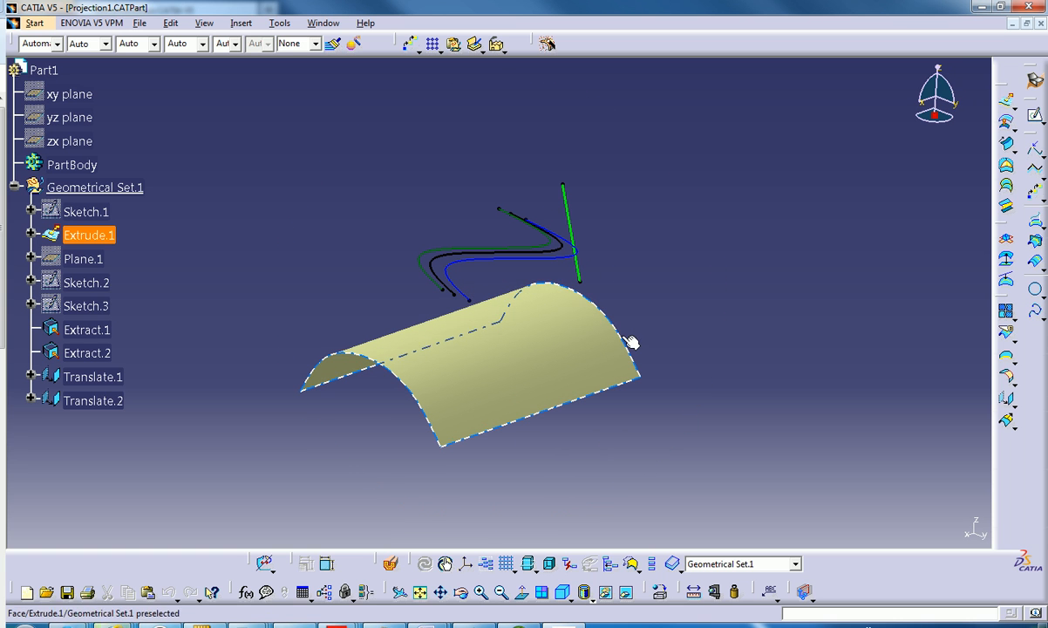
right_click(489, 262)
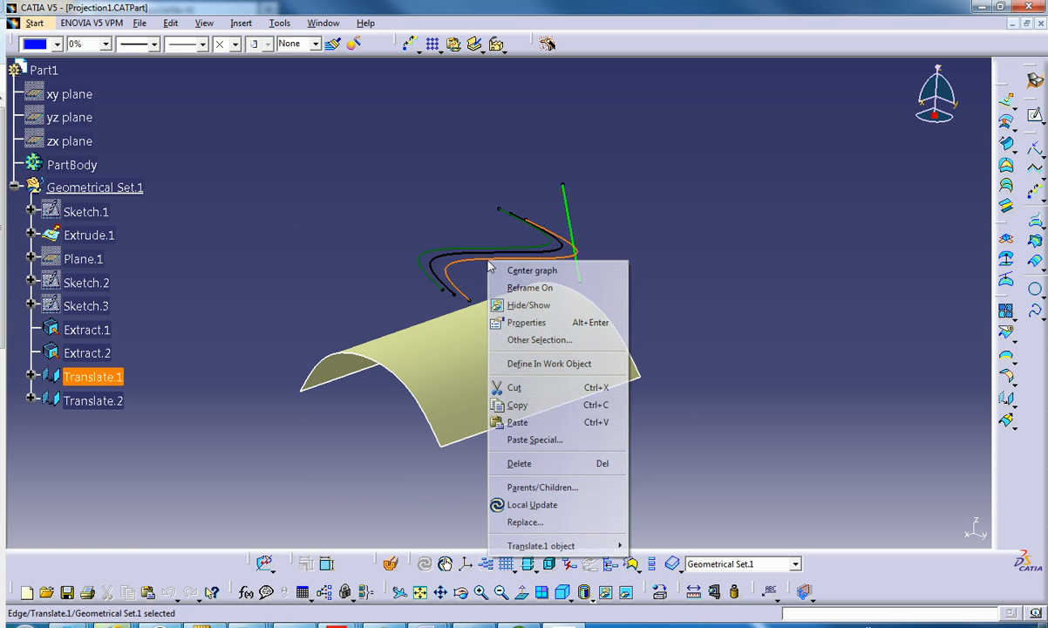
key(Escape)
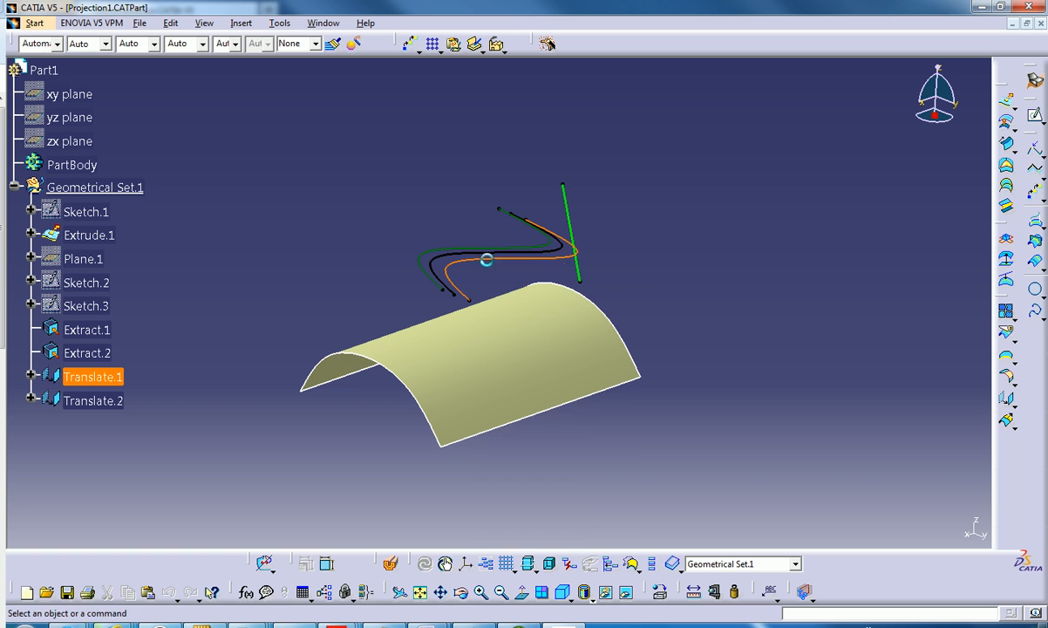
click(436, 255)
key(Escape)
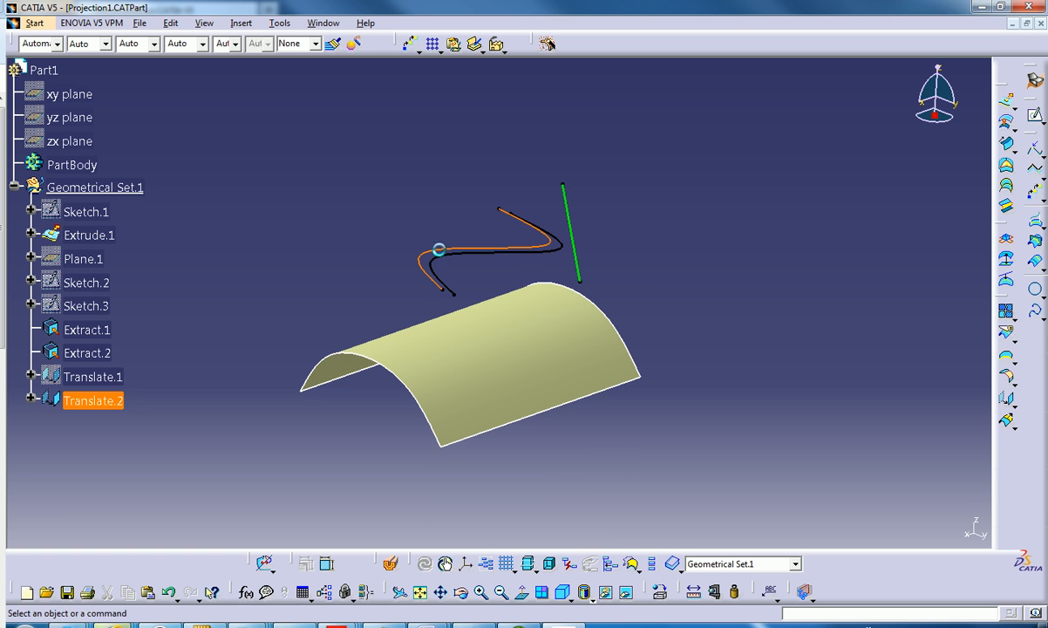
click(577, 252)
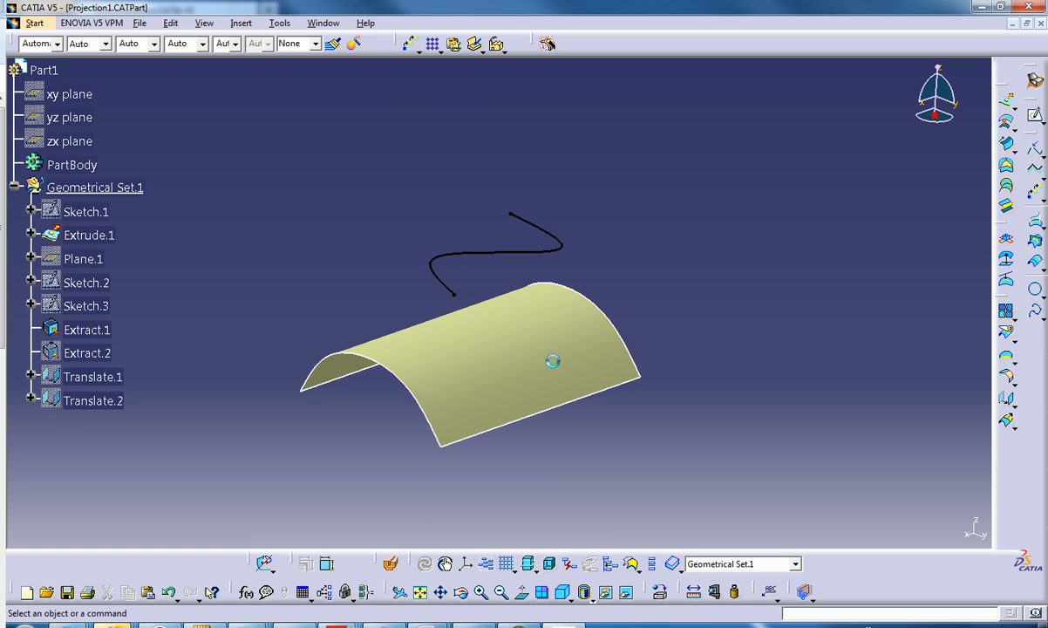
Step: Project the curve Extract.1 onto the surface Extrude.1 along the Z component, with nearest solution and no smoothing
middle_drag(469, 329, 513, 304)
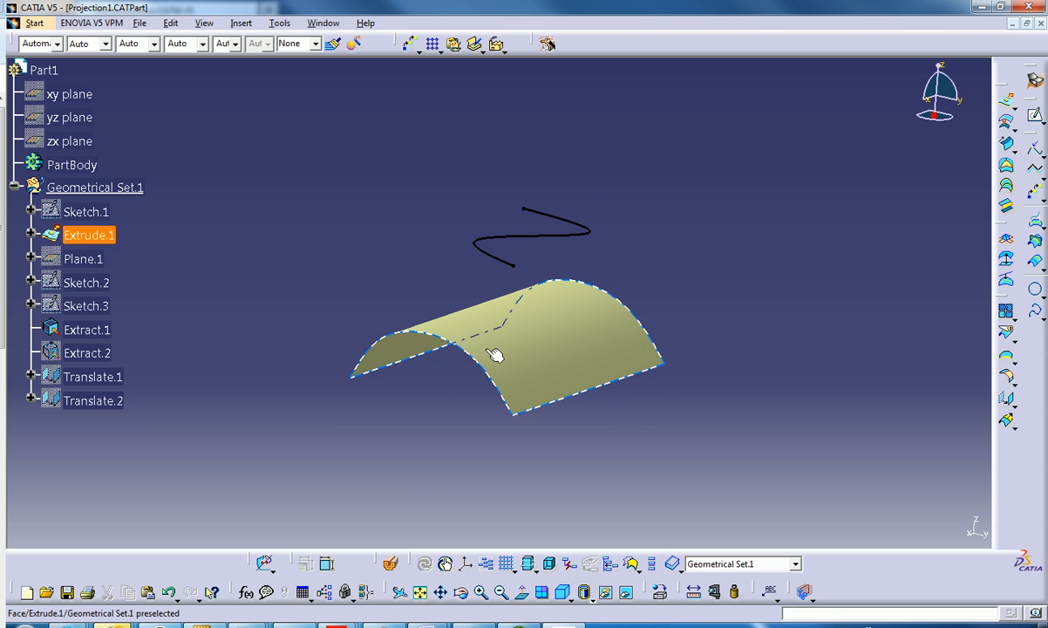
click(1038, 225)
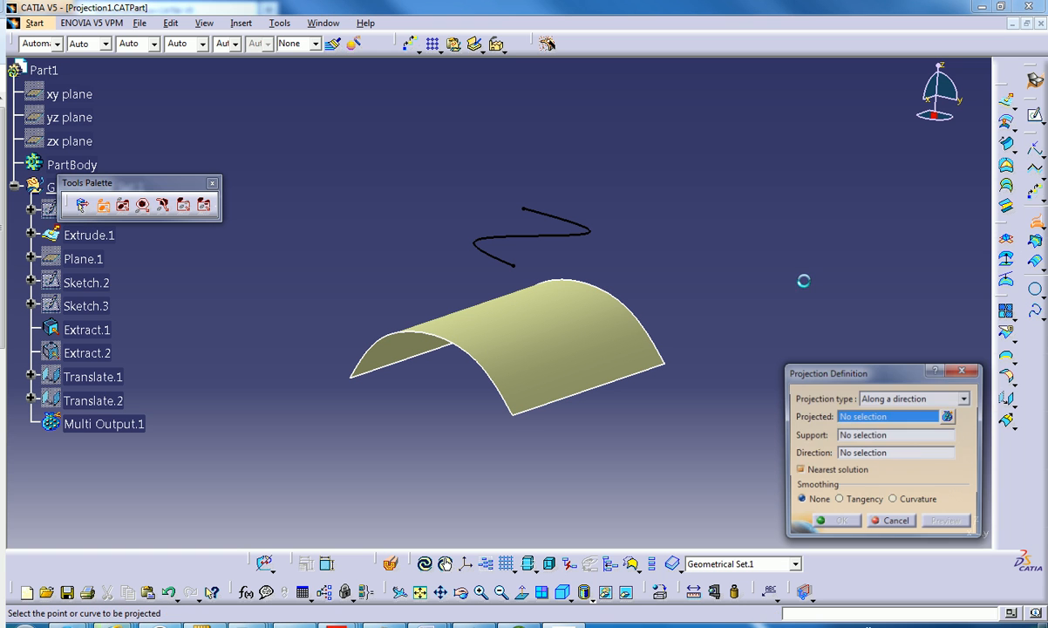
click(552, 233)
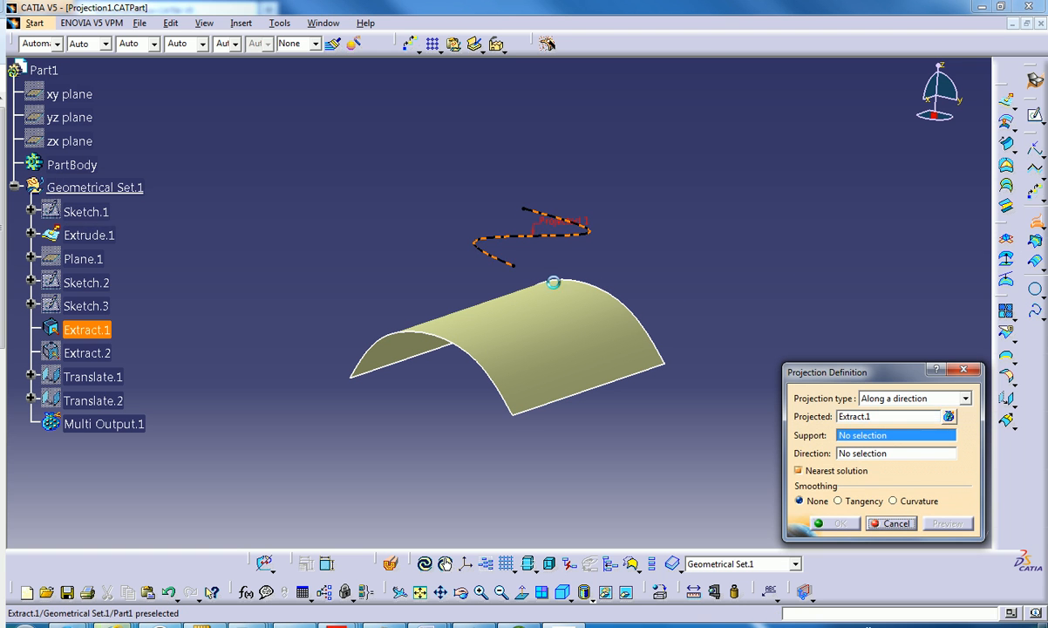
click(572, 342)
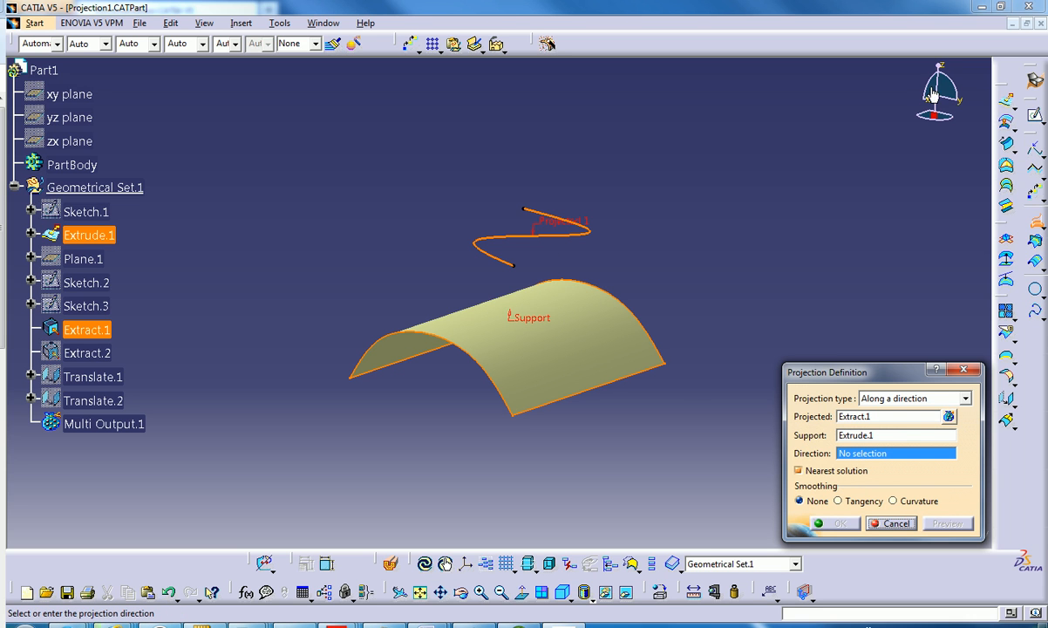
right_click(880, 456)
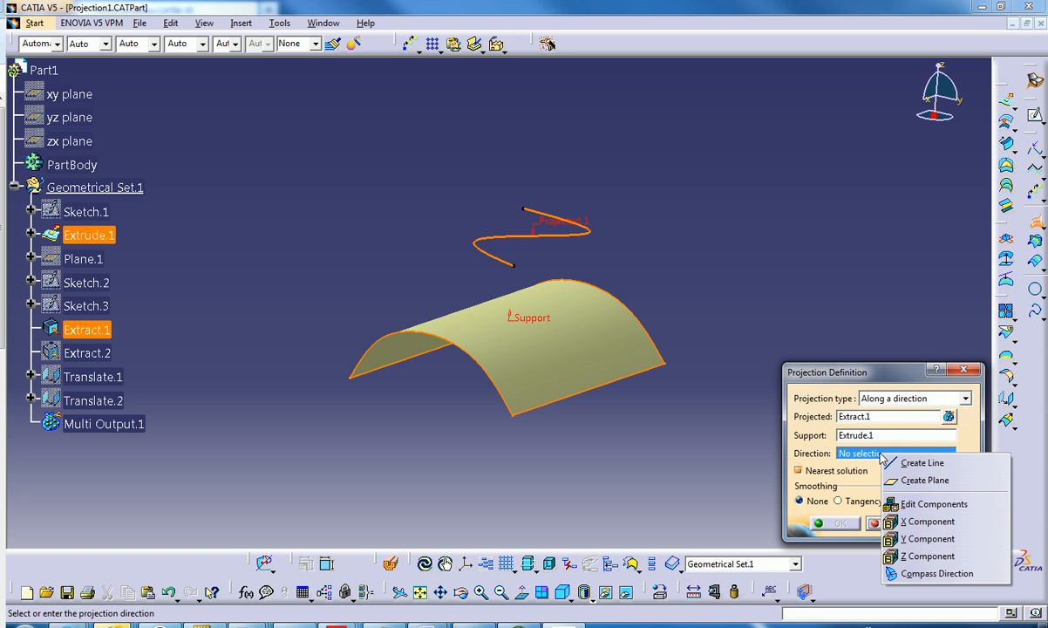
click(916, 556)
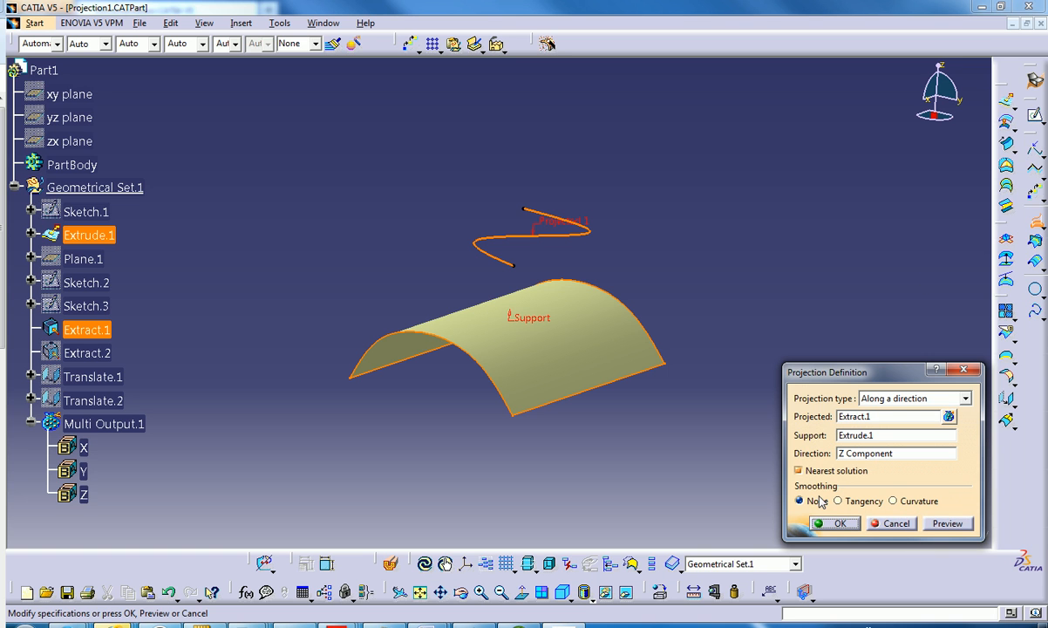
click(948, 523)
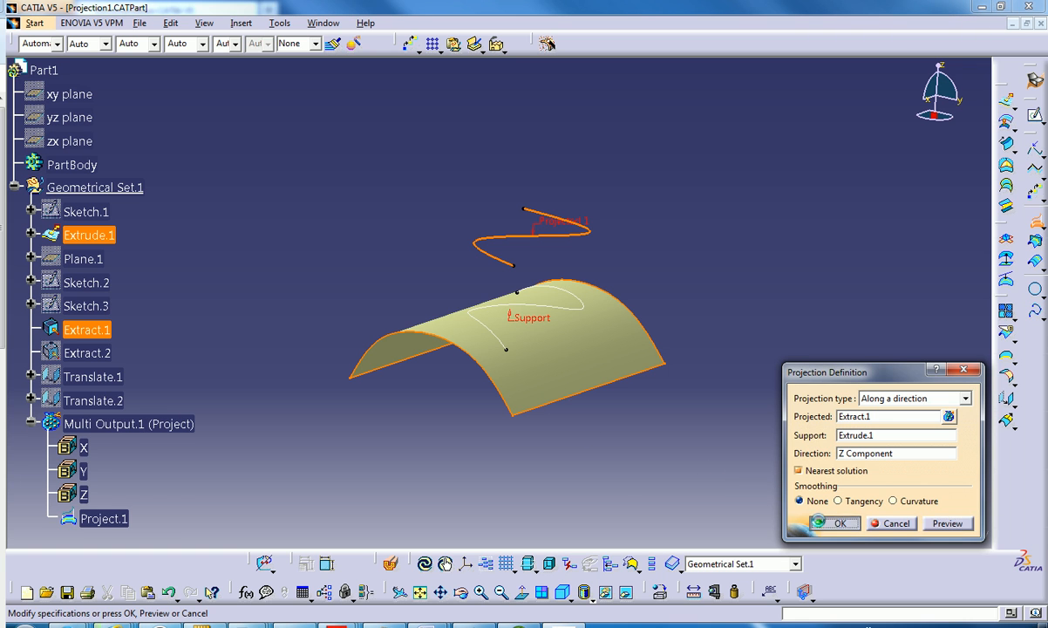
click(833, 523)
mouse_move(470, 429)
middle_down()
mouse_move(535, 411)
mouse_move(612, 359)
mouse_move(491, 435)
mouse_move(486, 412)
middle_up()
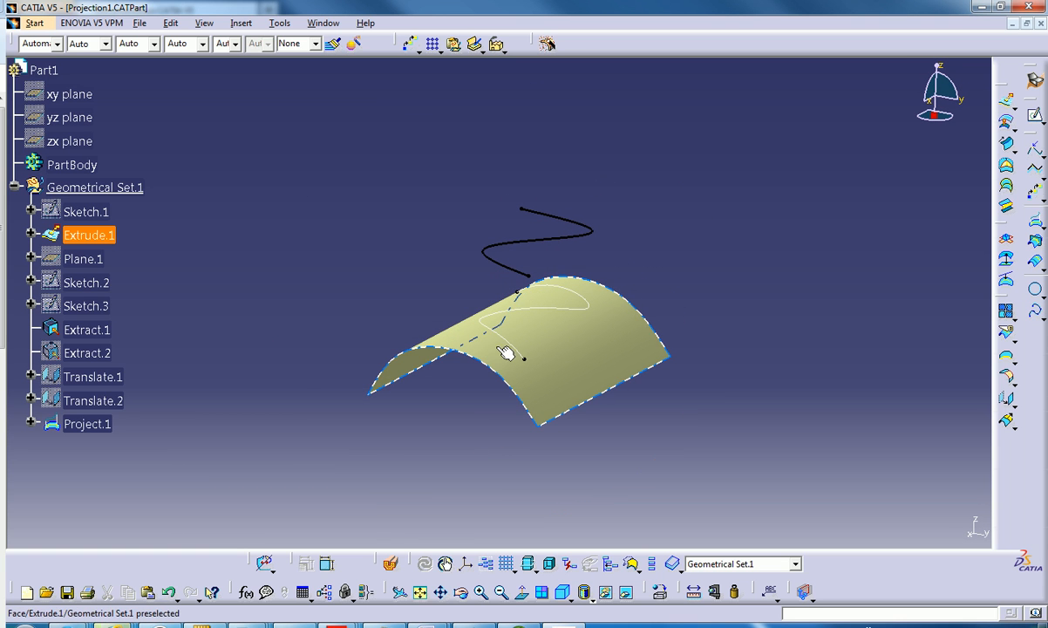
middle_drag(529, 378, 577, 318)
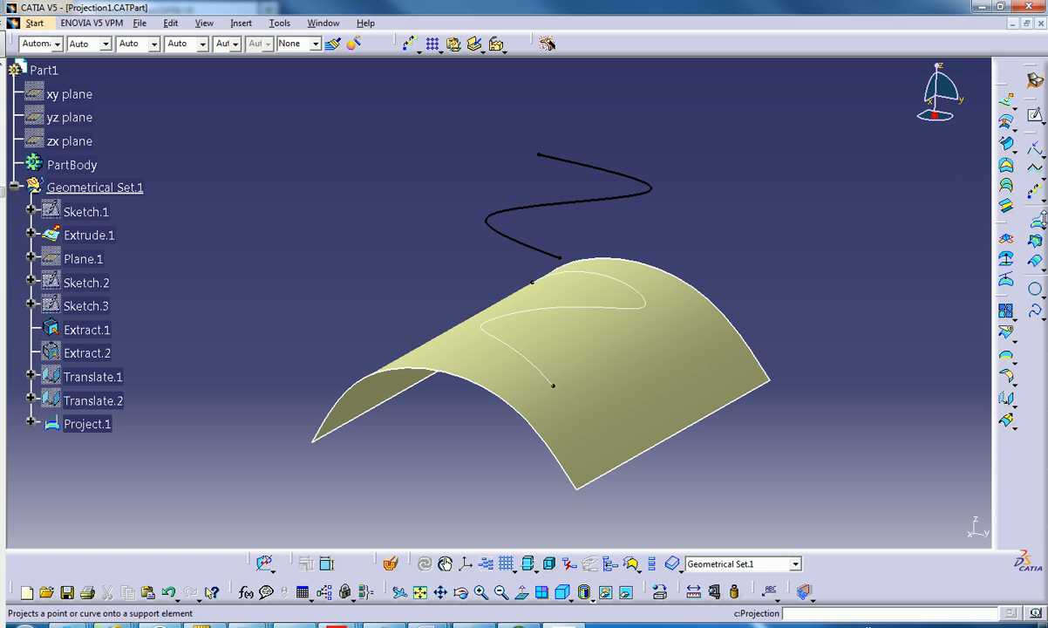
Step: Look up the Reflect Line command, leave its definition without creating a line, and open the sample ReflectLine1.CATPart
click(1039, 244)
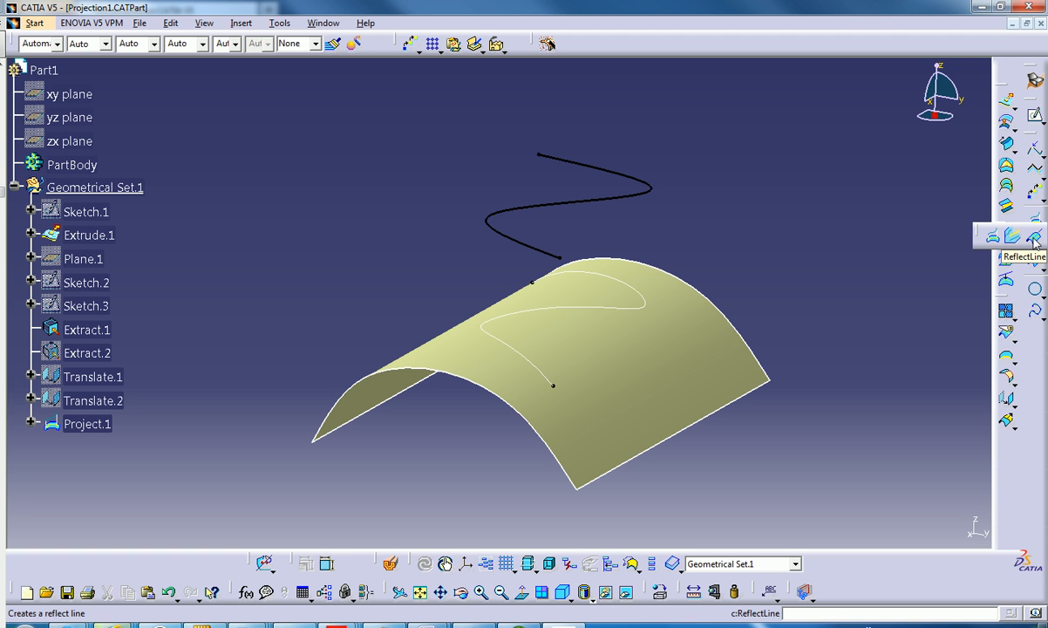
click(1035, 240)
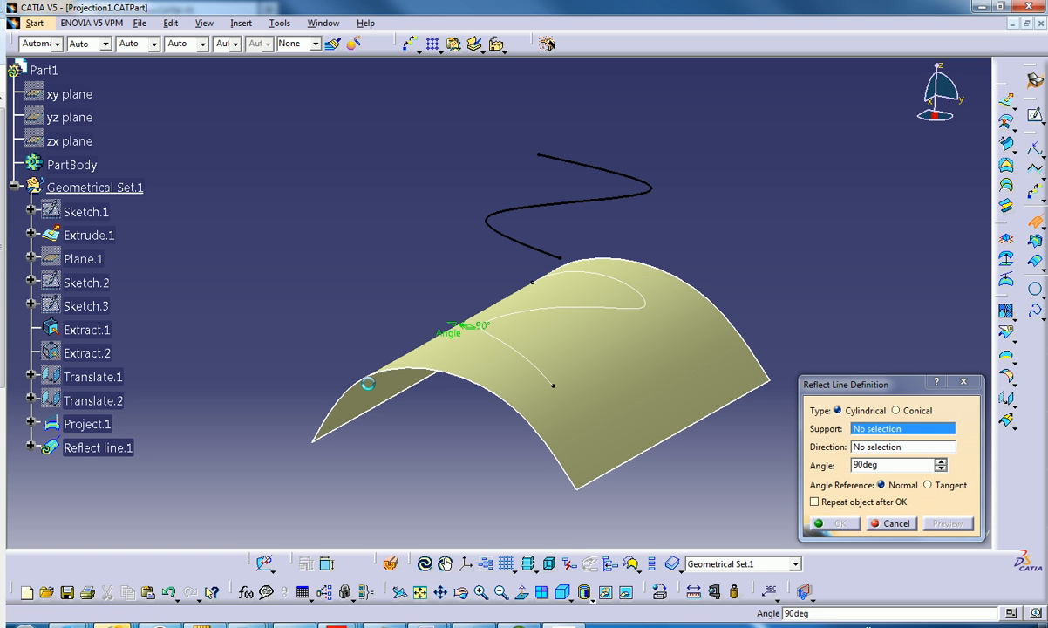
key(Escape)
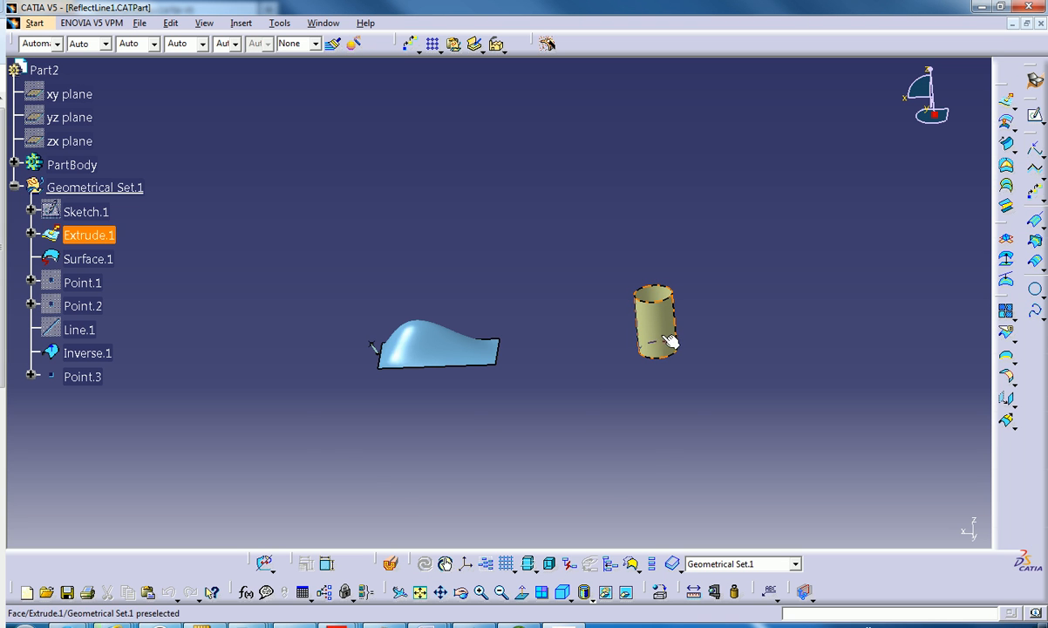
Step: Preview a conical reflect line on Surface.1 with Point.3 as origin, a 120 deg angle and the normal as angle reference
middle_drag(499, 392, 462, 254)
middle_drag(409, 409, 521, 357)
click(1035, 221)
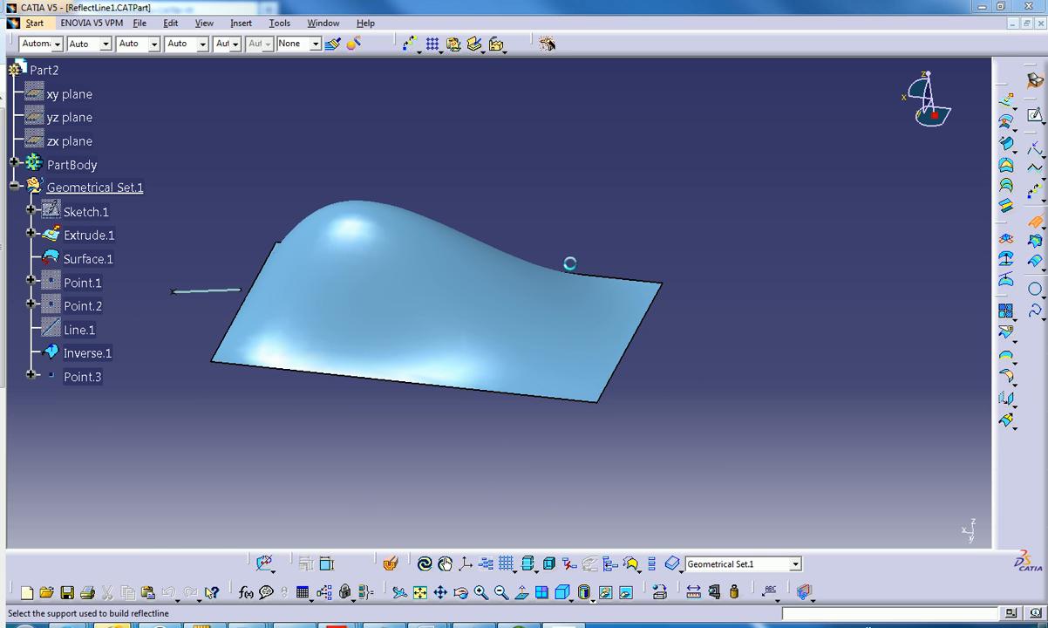
click(382, 280)
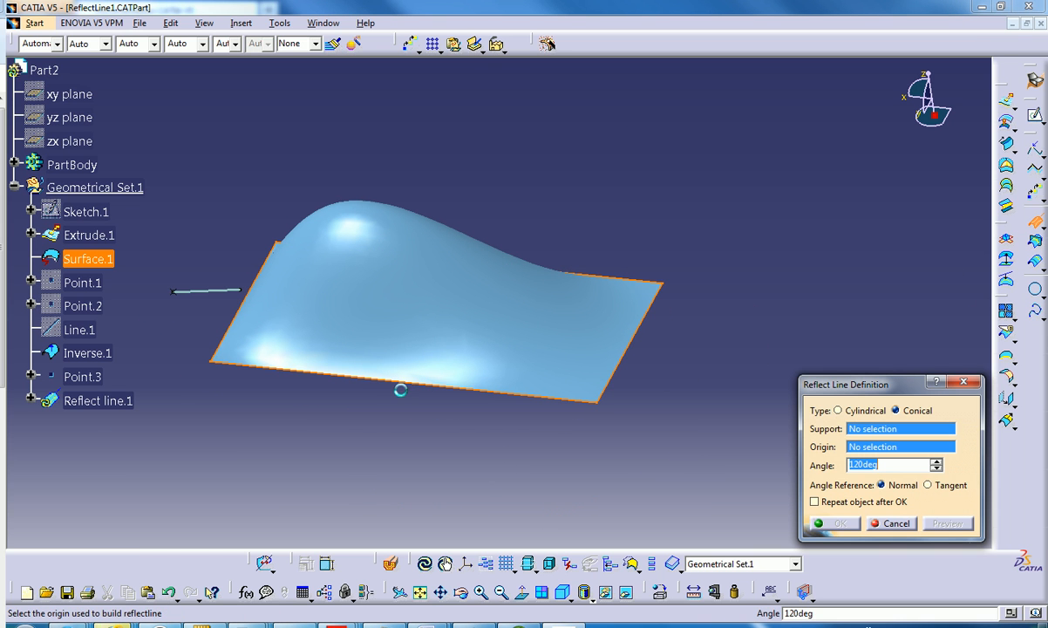
middle_drag(366, 341, 388, 360)
click(385, 351)
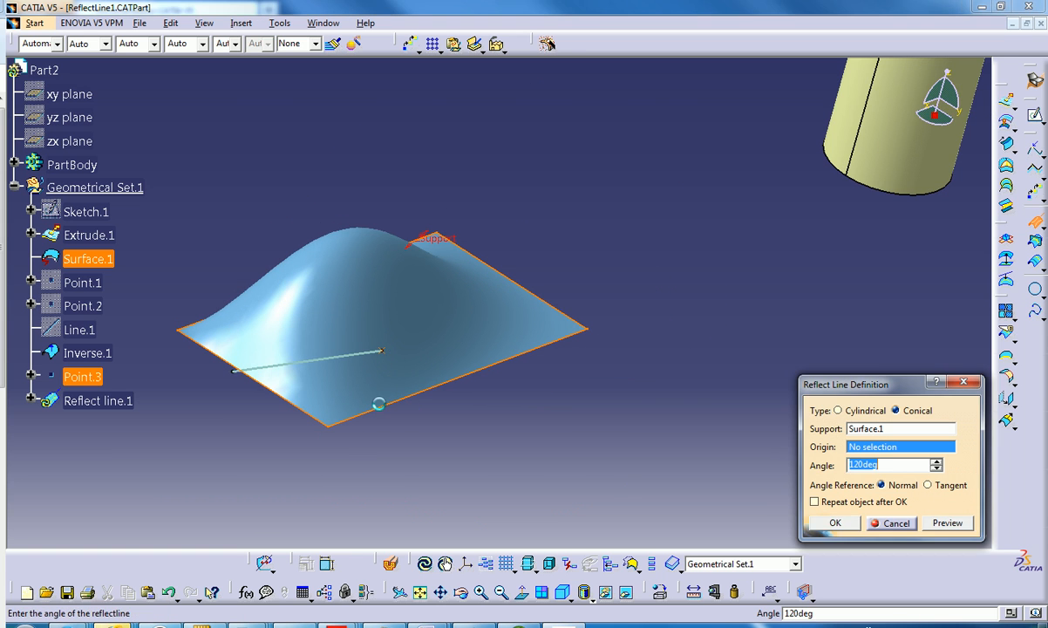
click(947, 524)
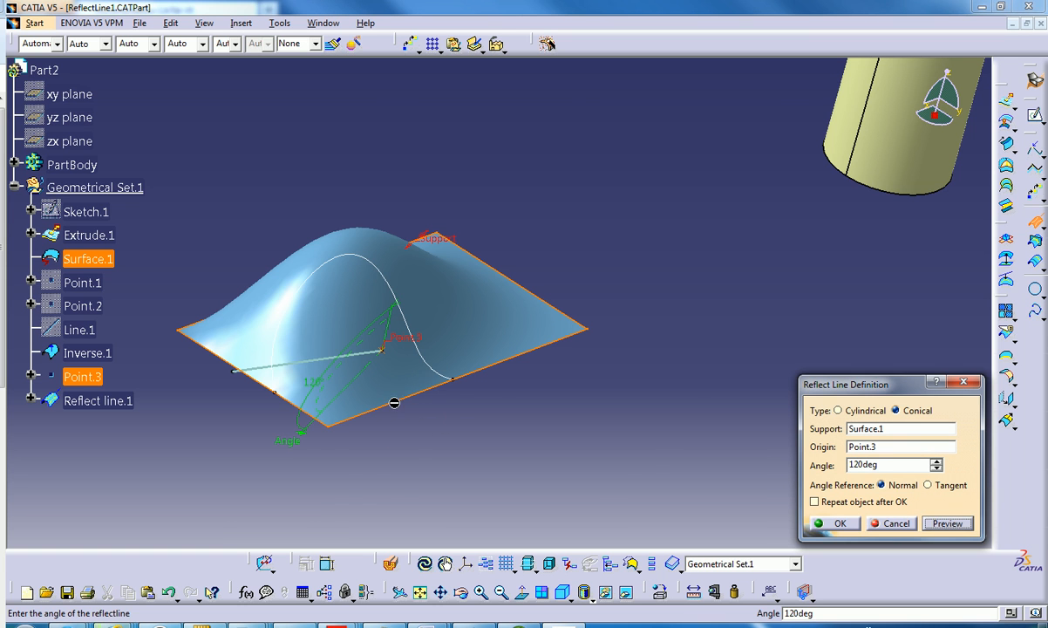
Step: Raise the reflect line's angle to 125 deg in 1 deg steps
middle_drag(393, 401, 437, 407)
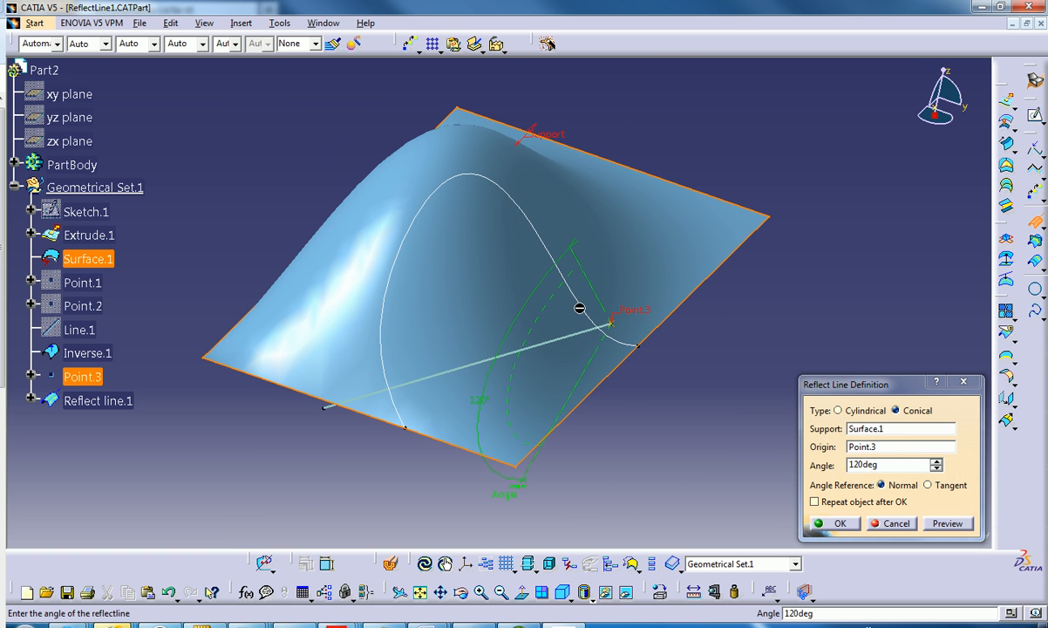
click(936, 462)
click(936, 461)
click(936, 461)
click(936, 462)
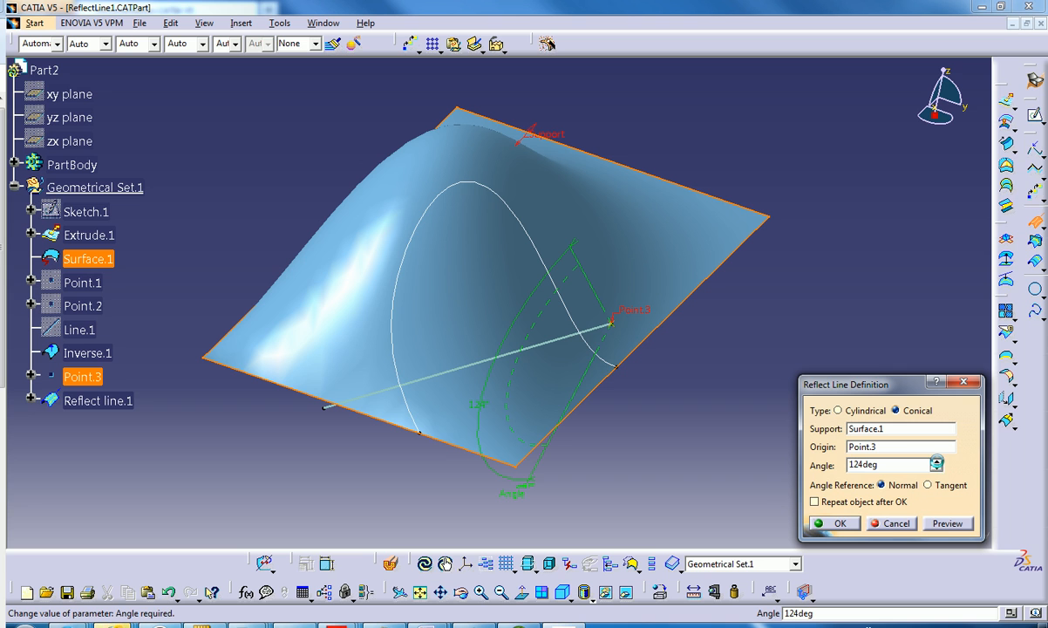
click(936, 462)
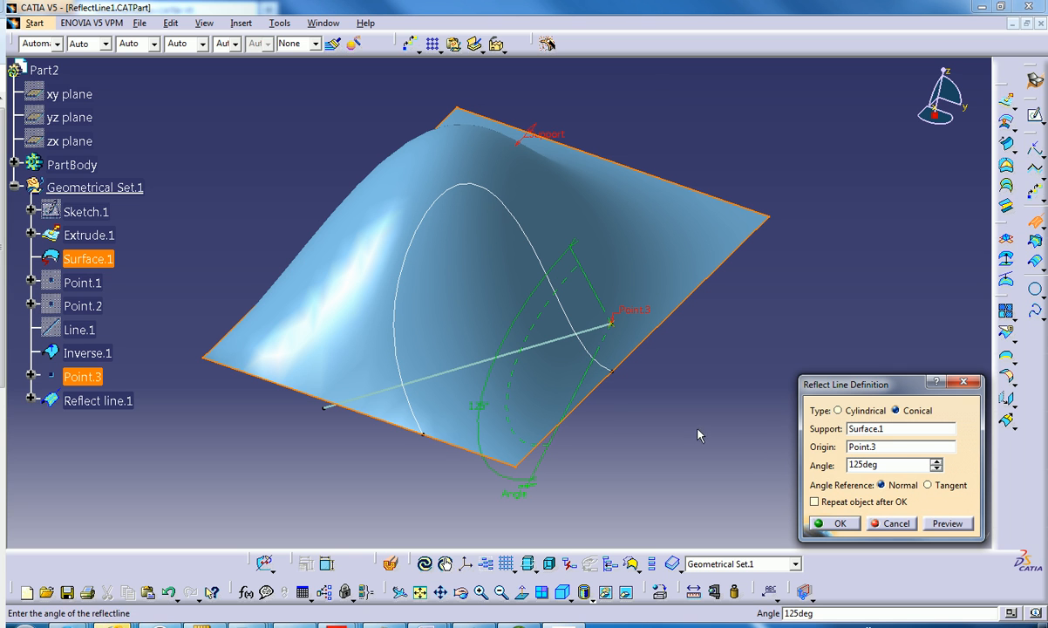
Step: Lower the reflect line's angle to 115 deg and preview the curve
click(936, 468)
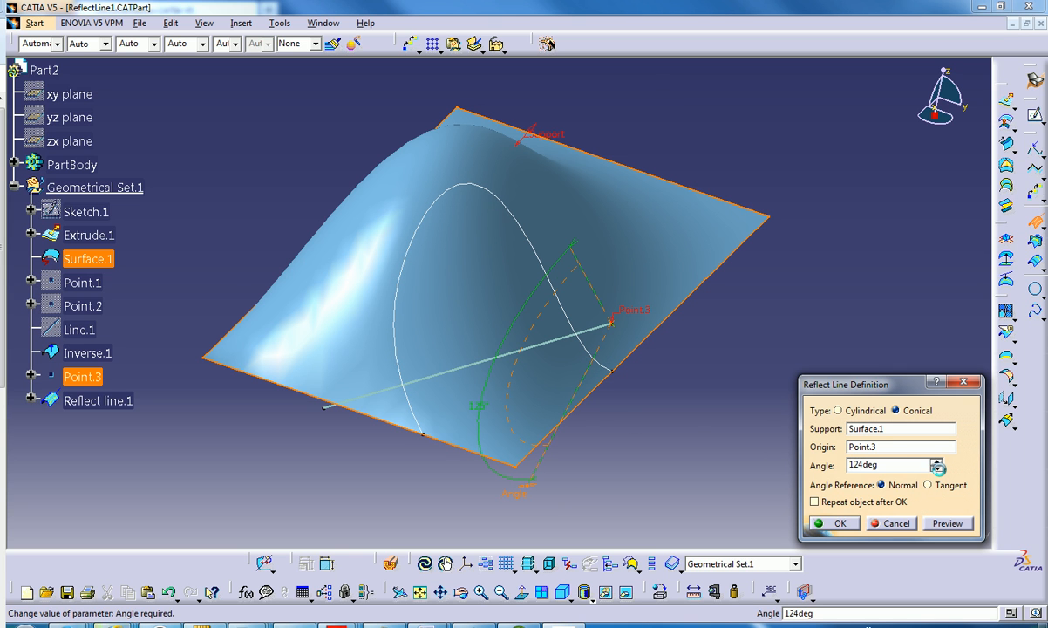
click(937, 468)
click(936, 468)
click(937, 468)
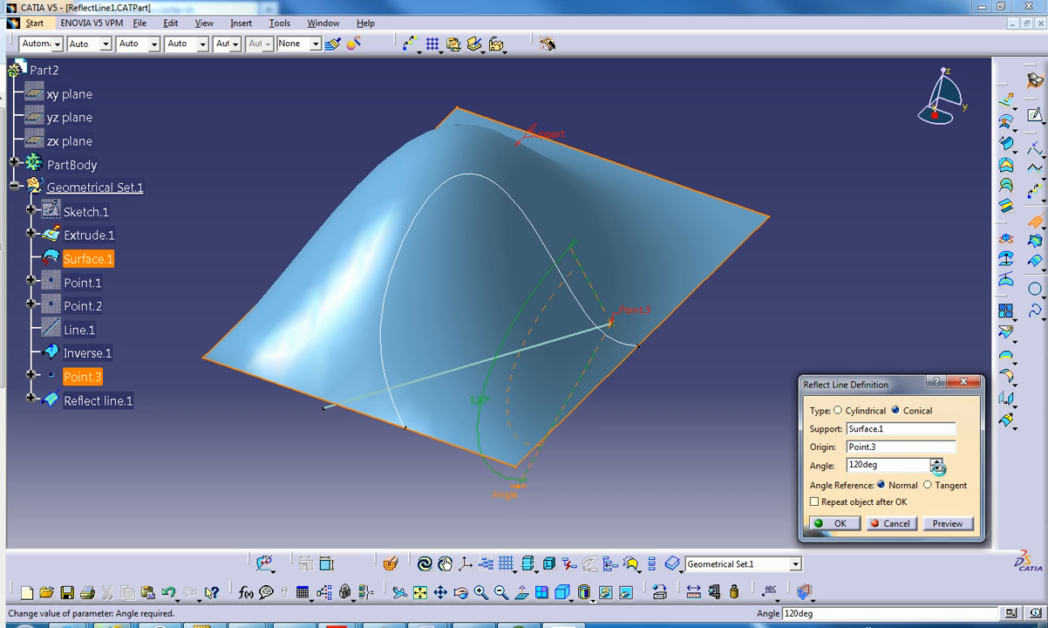
click(936, 468)
click(937, 469)
click(937, 468)
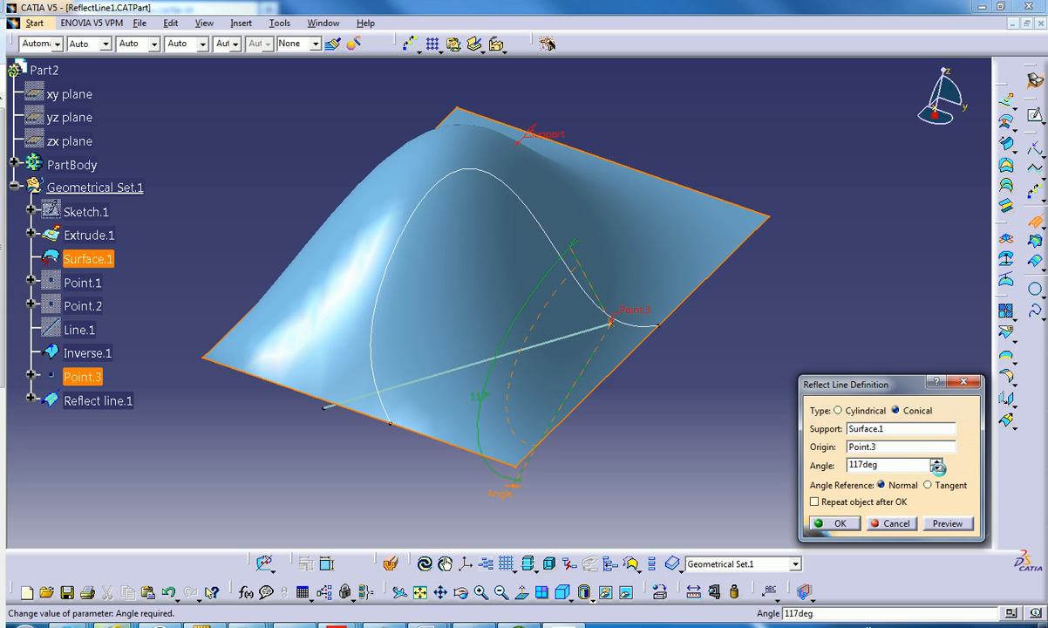
click(937, 470)
click(952, 524)
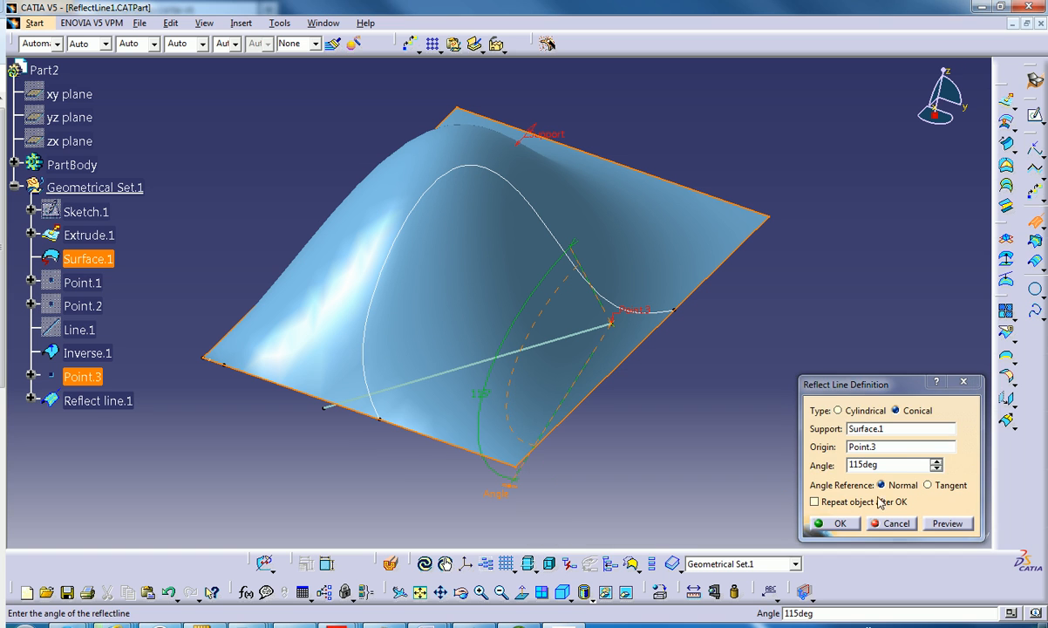
Step: Set the reflect line's angle to 116 deg, preview it and create the curve
click(936, 462)
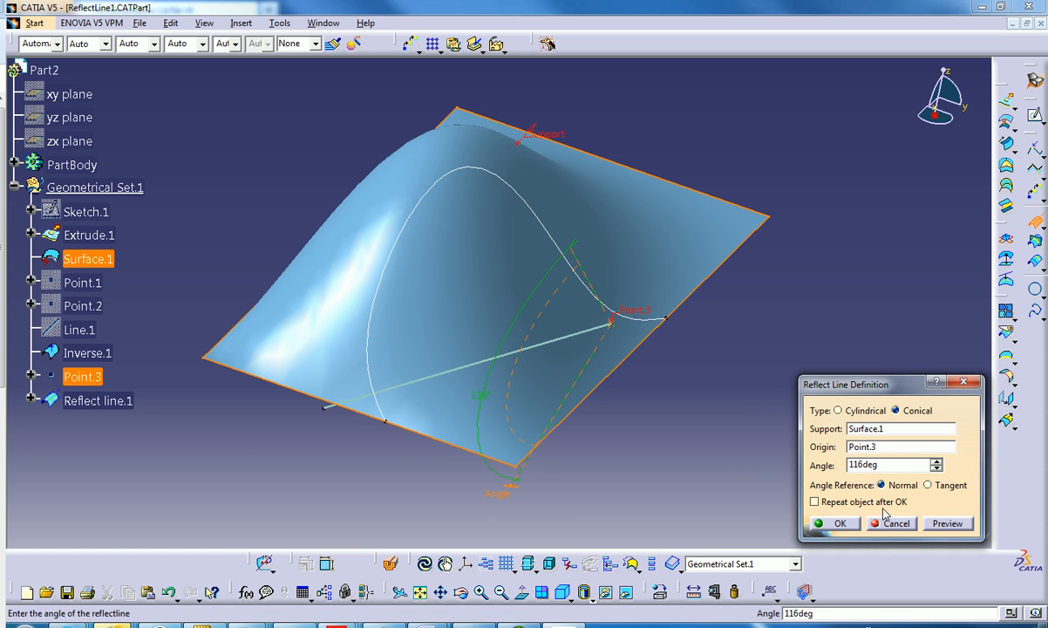
click(948, 524)
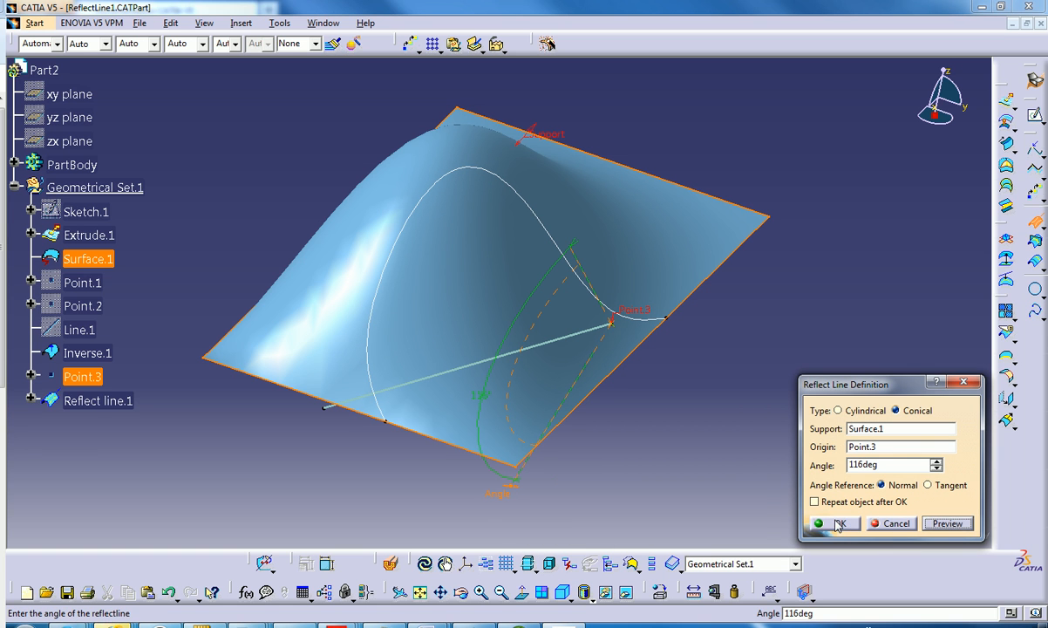
click(835, 524)
Step: Split Surface.1 with Reflect line.1, keeping only the portion enclosed by the reflect line
middle_drag(425, 310, 603, 356)
click(577, 401)
middle_drag(628, 393, 990, 377)
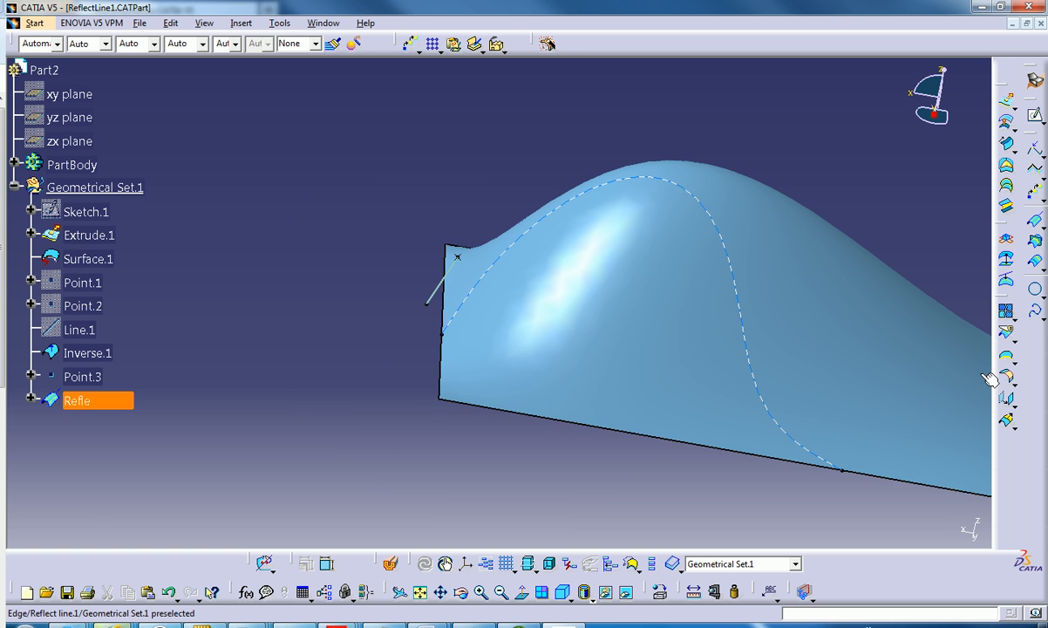
click(989, 377)
click(1007, 336)
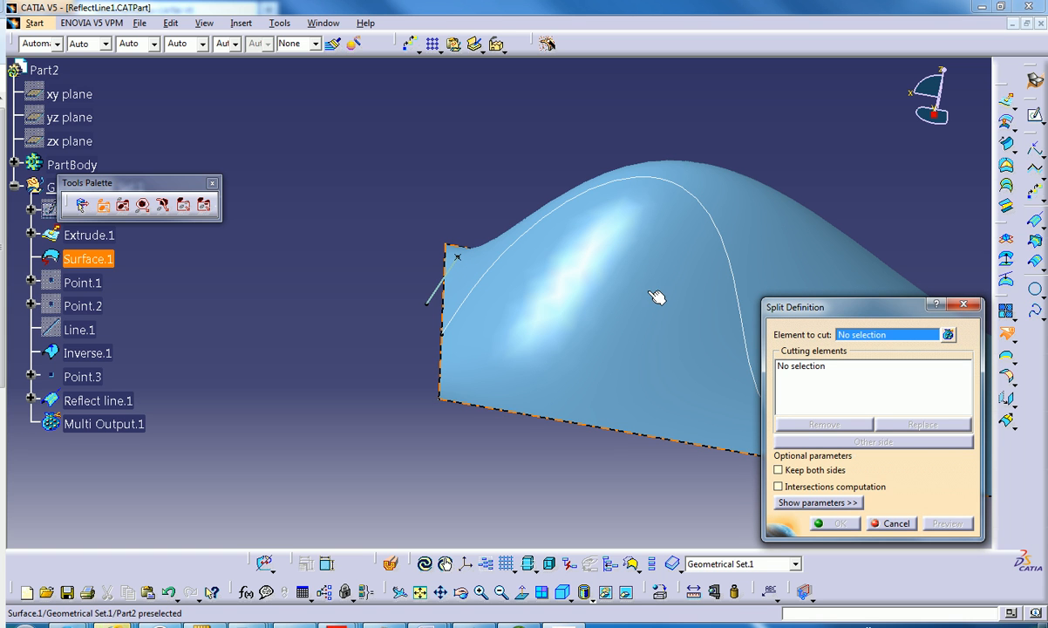
click(625, 318)
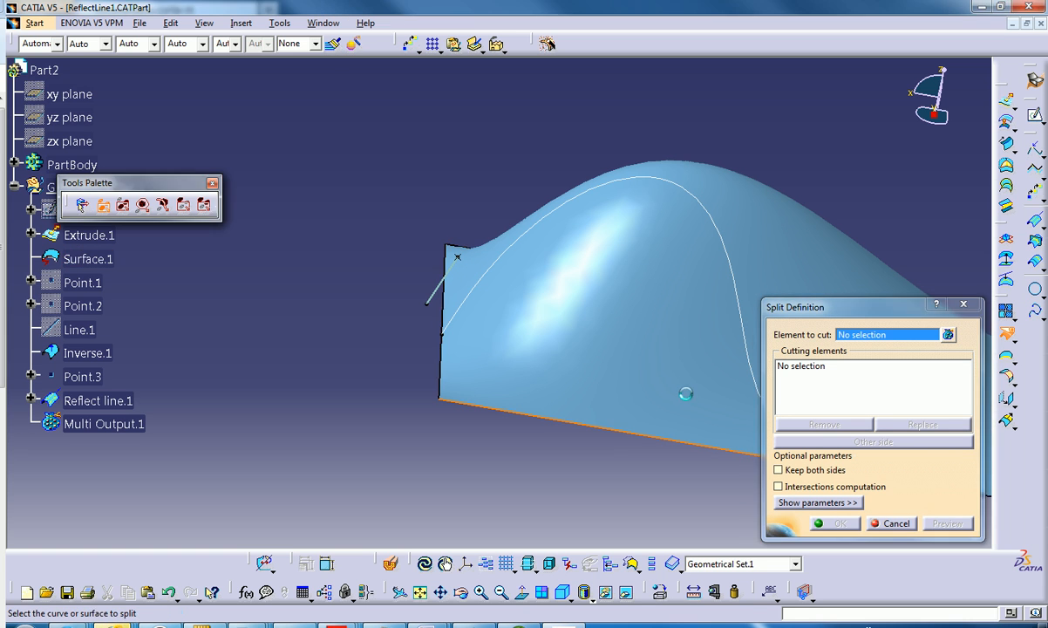
click(735, 253)
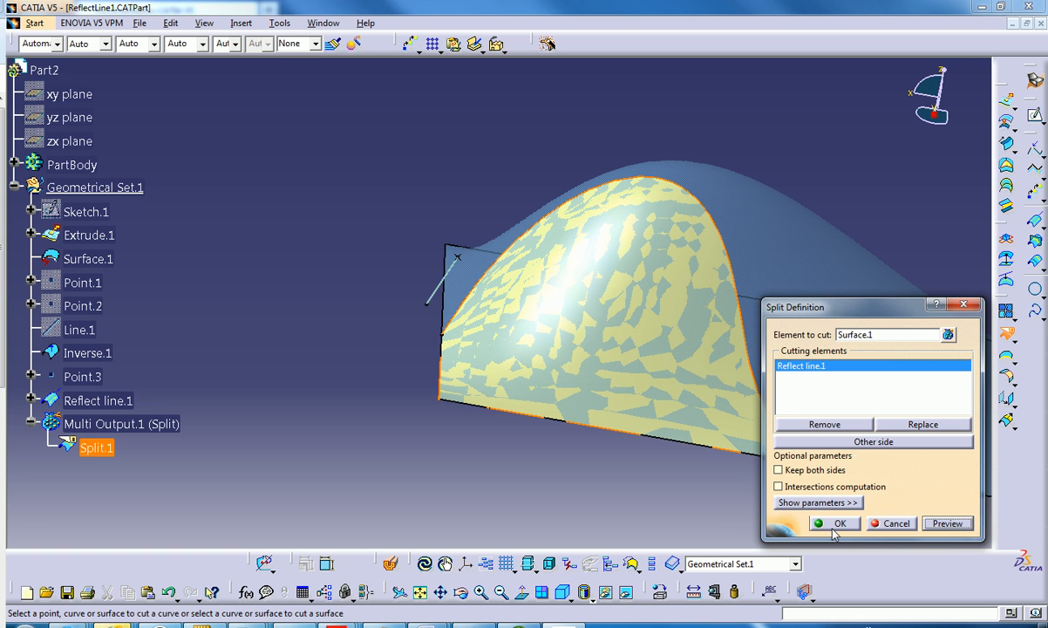
click(829, 523)
middle_drag(521, 386, 589, 457)
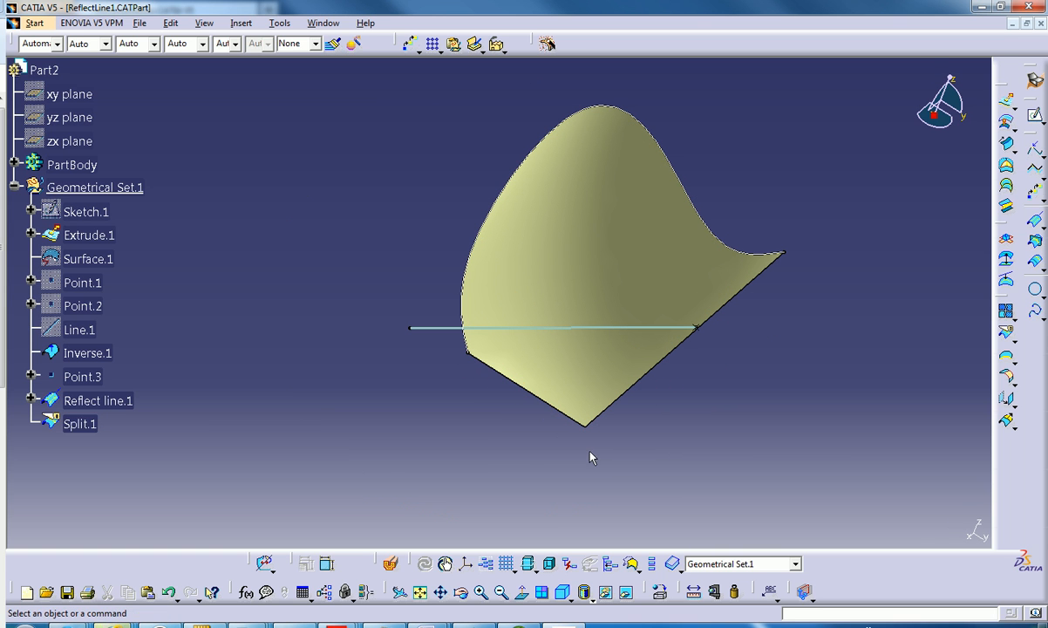
Step: Undo the split of Surface.1 and view the full surface with its reflect line
click(169, 593)
middle_drag(462, 403, 417, 480)
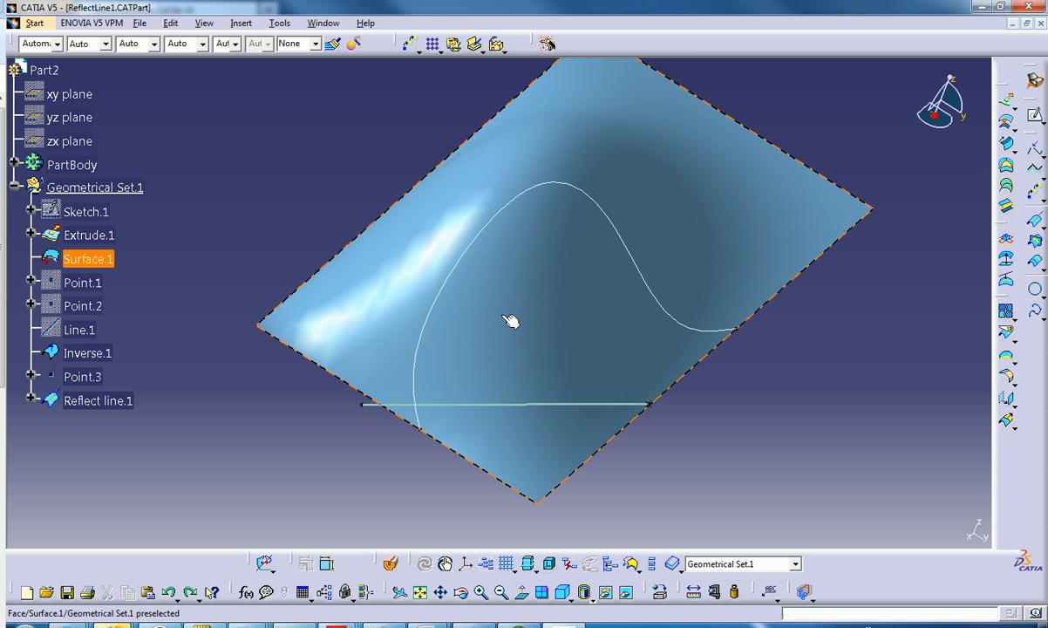
middle_drag(527, 381, 468, 394)
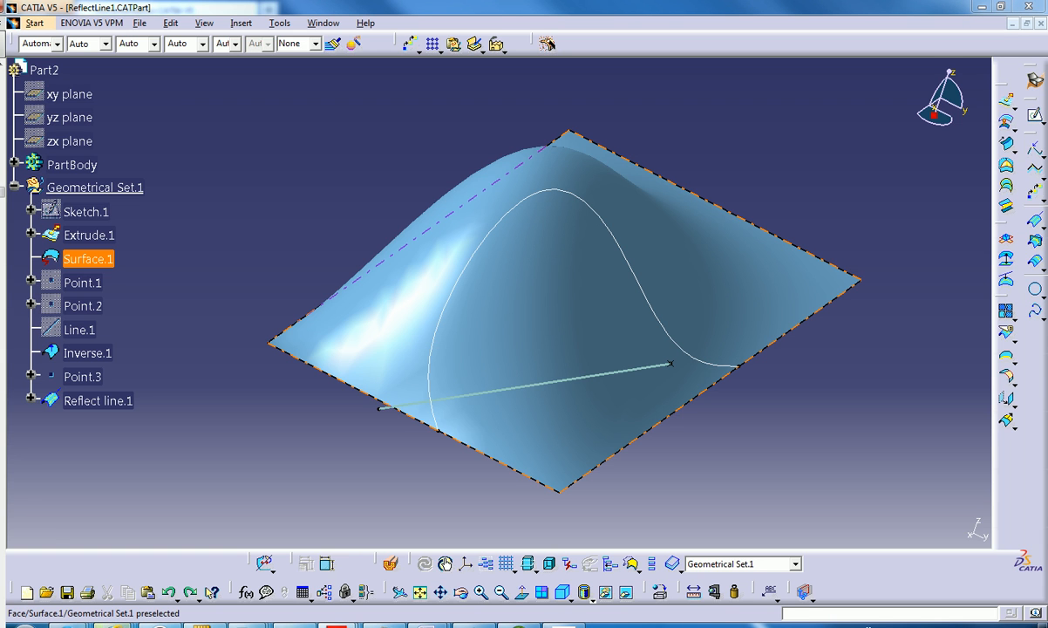
Step: Open the sample Intersection1.CATPart and hide its solid block
click(1037, 248)
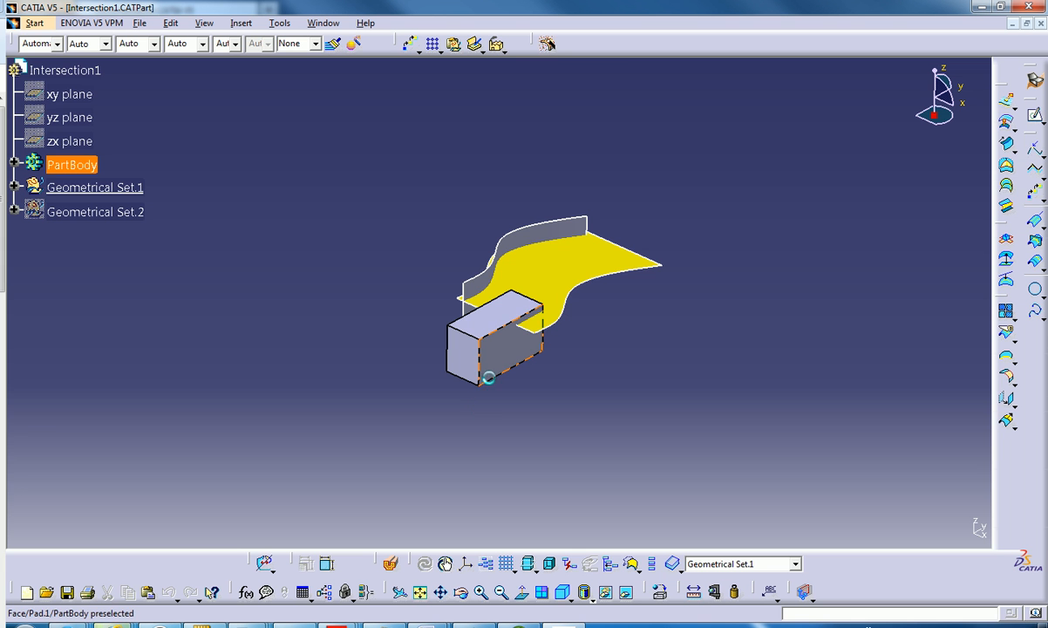
right_click(491, 356)
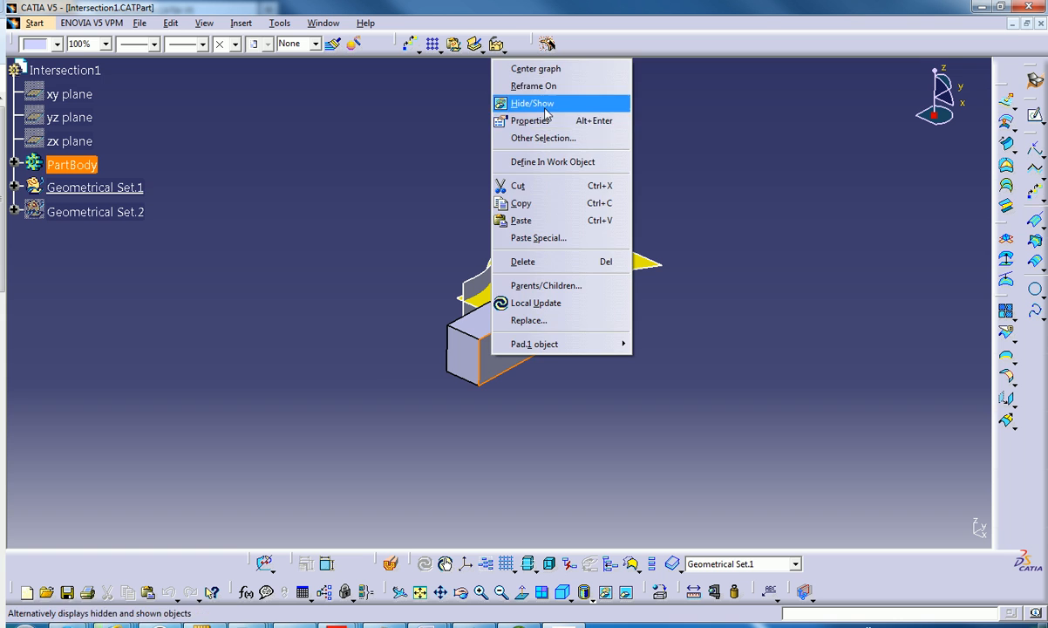
click(546, 107)
middle_drag(536, 307, 555, 281)
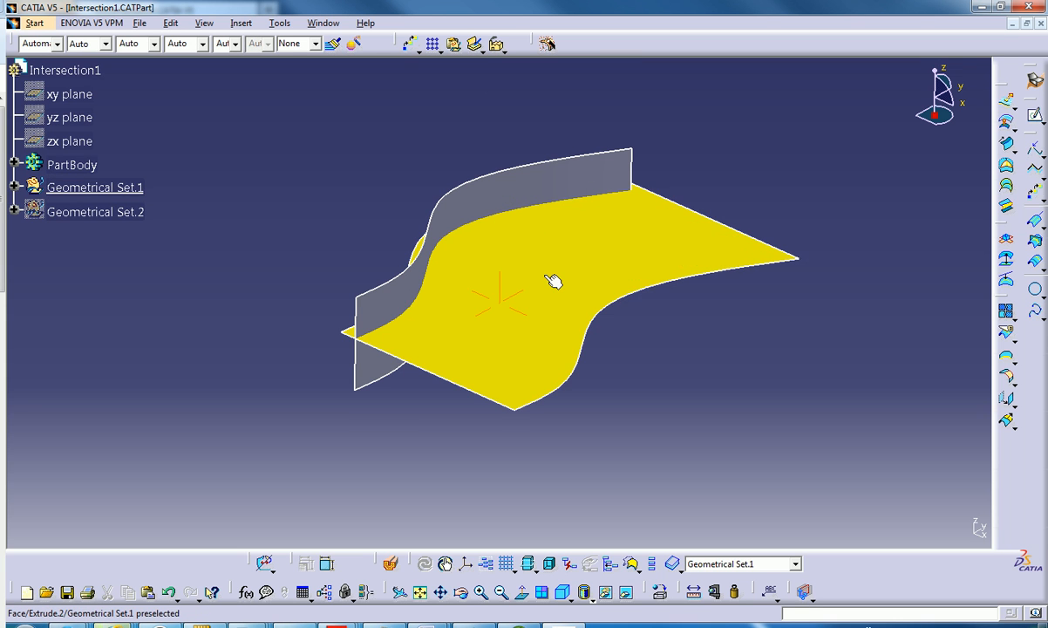
Step: Try hiding the yellow surface and deleting the grey curved surface, and undo both changes
right_click(505, 326)
click(537, 68)
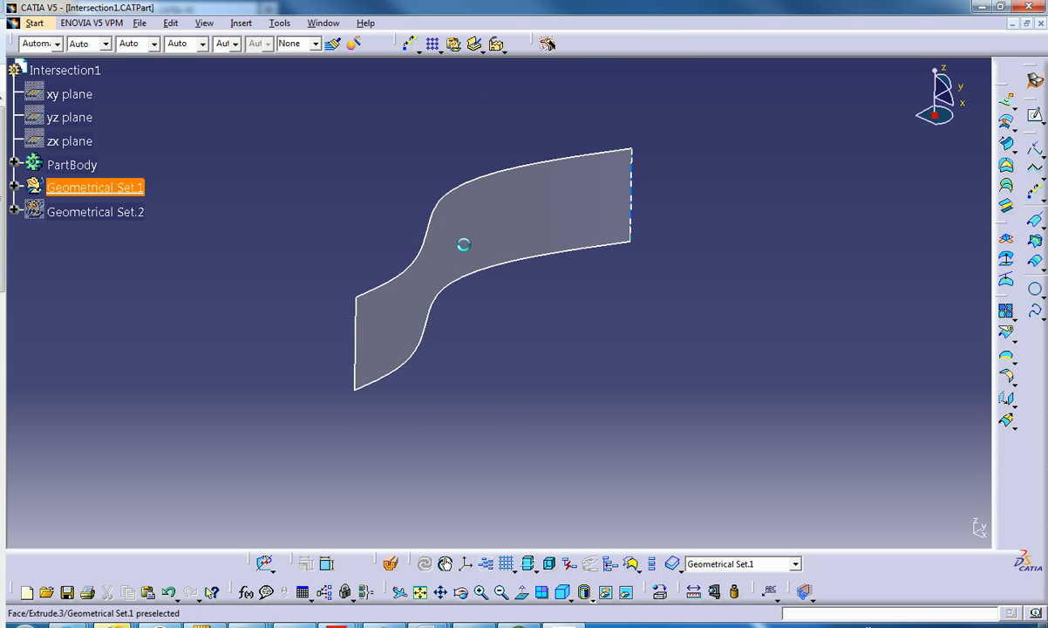
click(465, 250)
key(Delete)
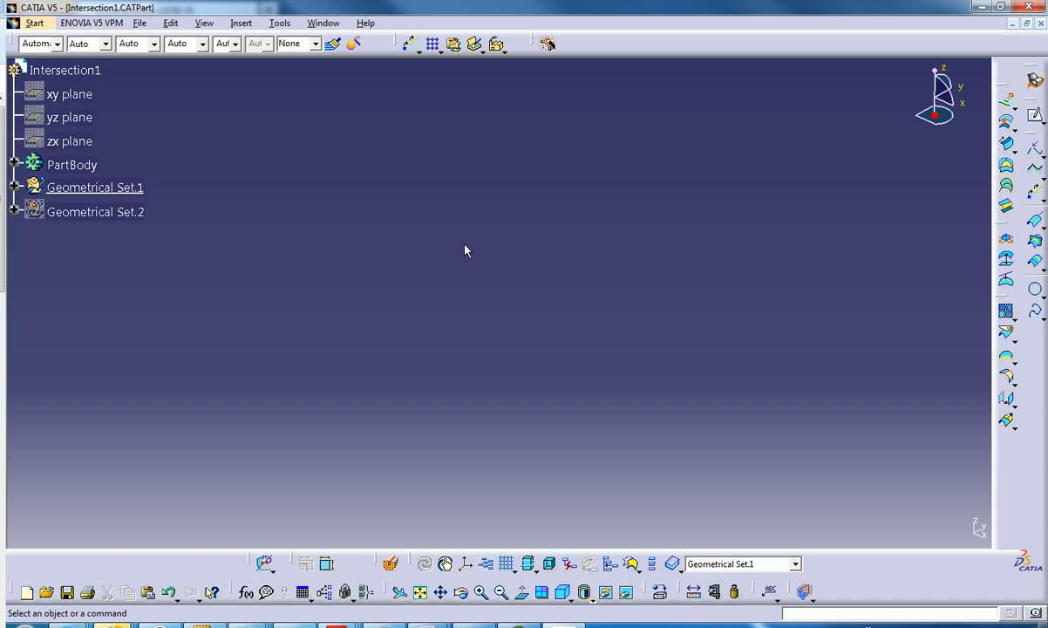
click(169, 592)
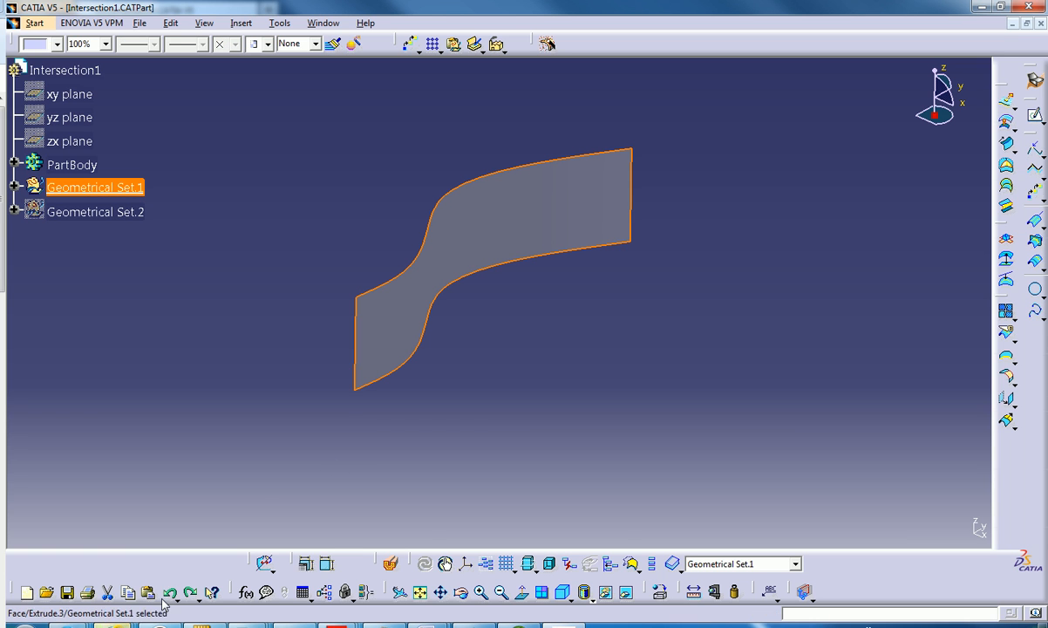
click(168, 592)
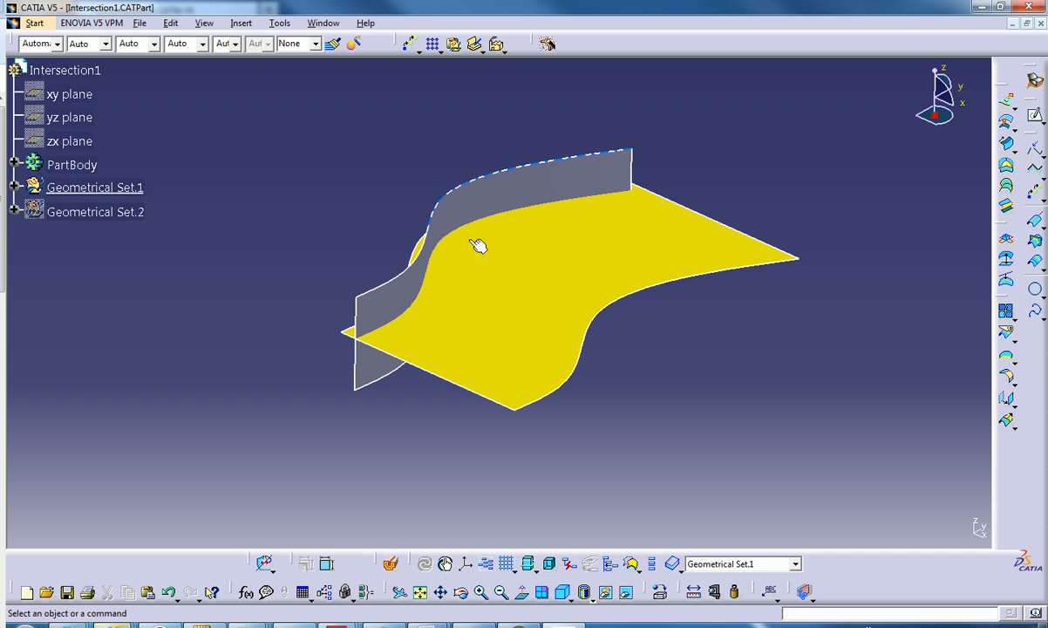
Step: Create an intersection curve between the yellow surface Extrude.2 and the grey curved surface Extrude.3
click(1035, 241)
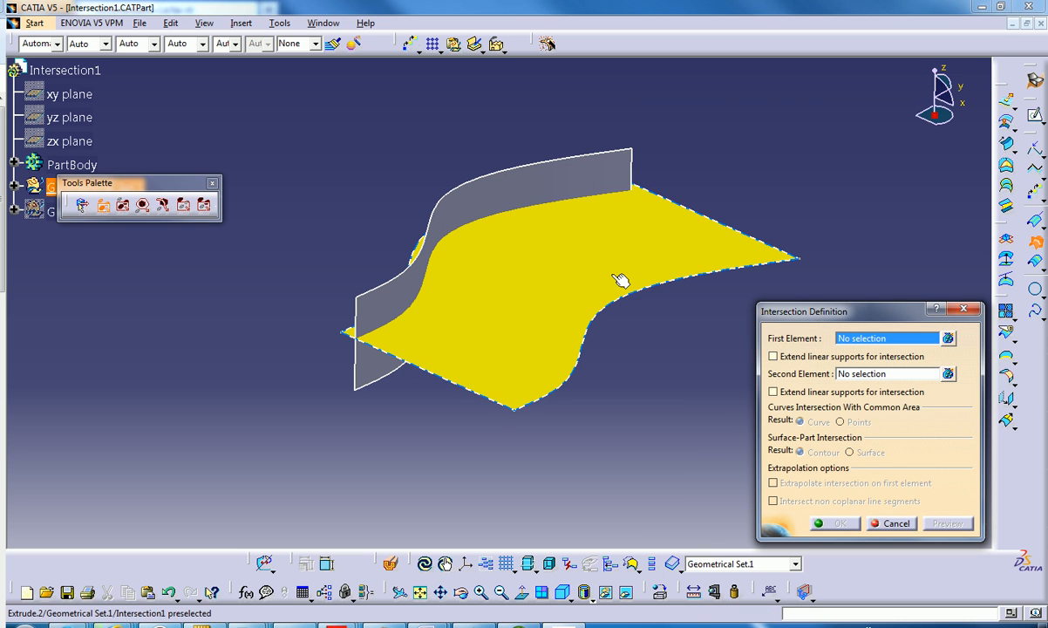
click(539, 194)
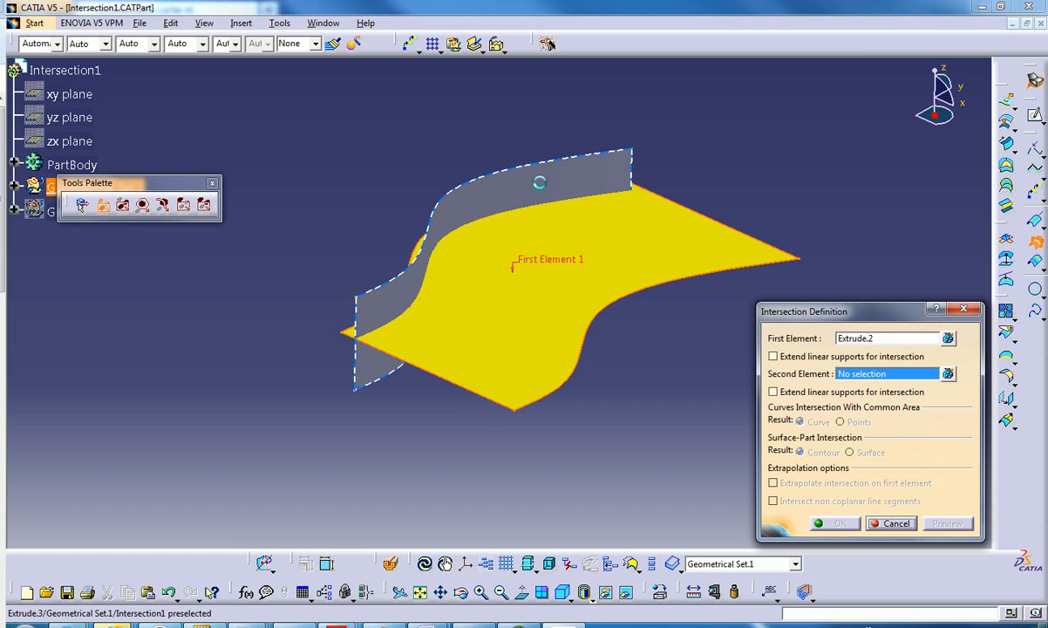
click(573, 233)
click(935, 524)
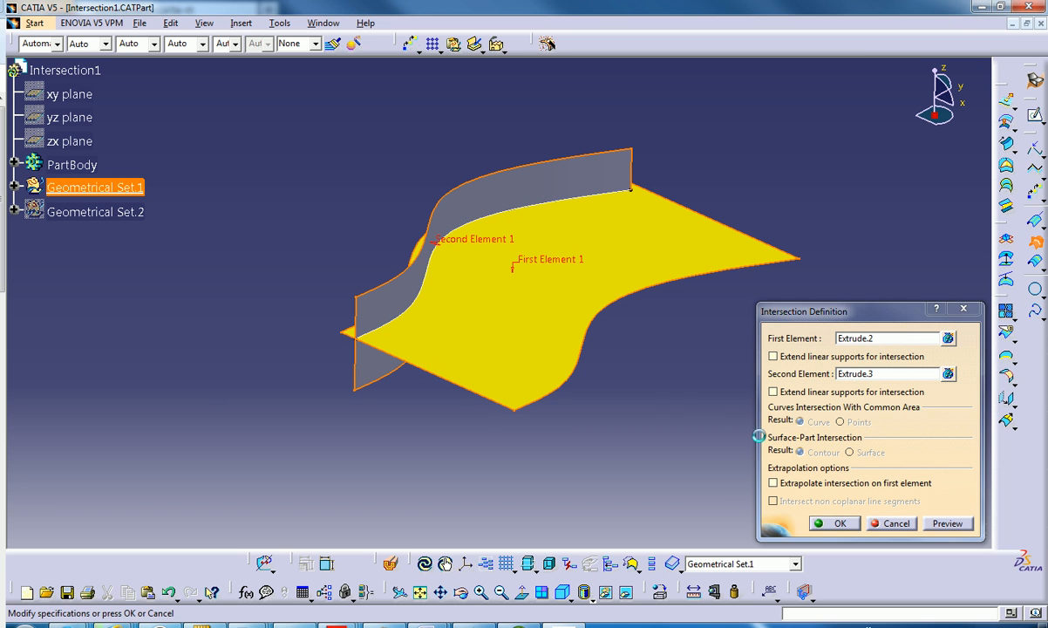
click(837, 523)
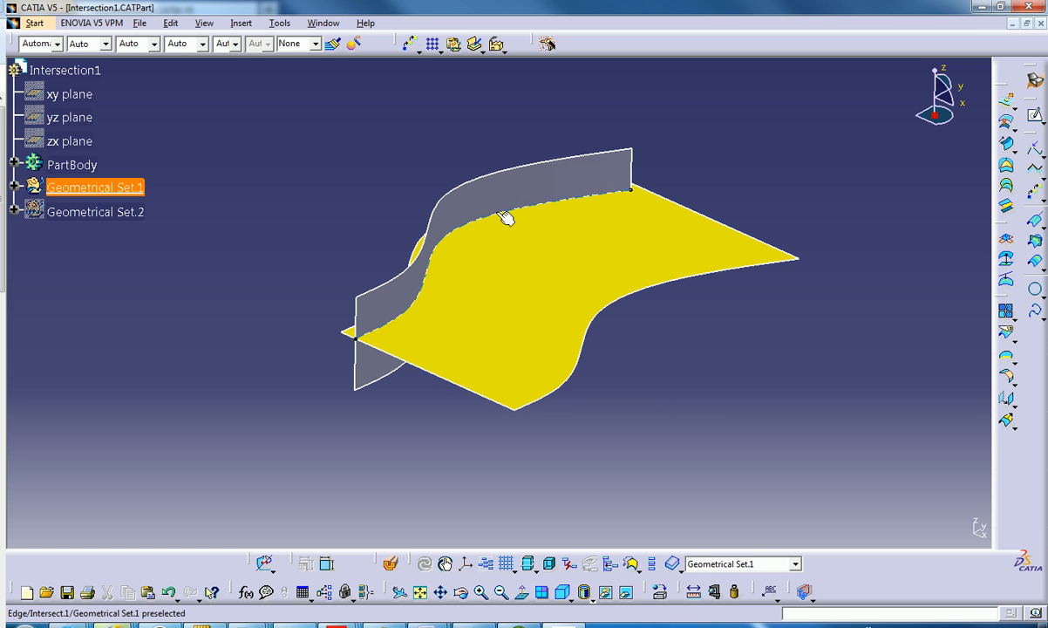
Step: Colour the new intersection curve magenta and set its line thickness to 1 mm
click(505, 217)
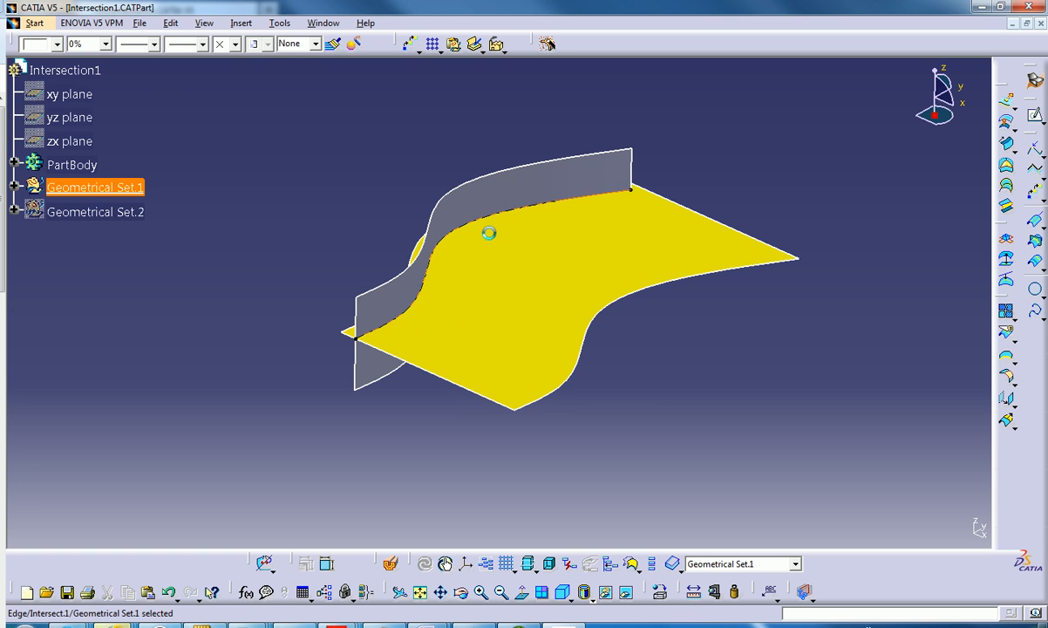
click(58, 43)
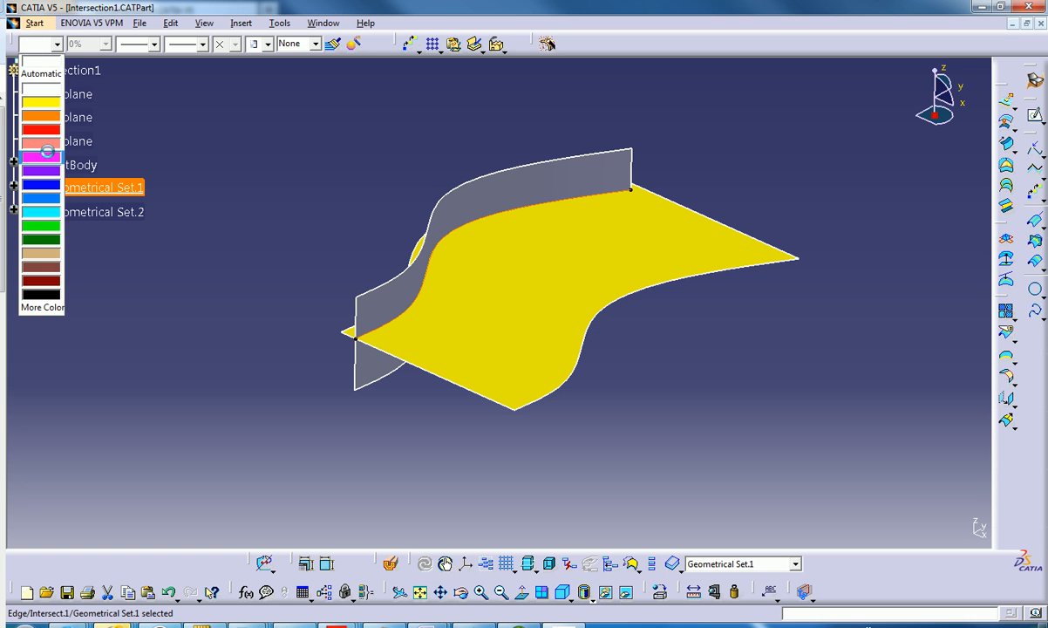
click(50, 146)
click(137, 46)
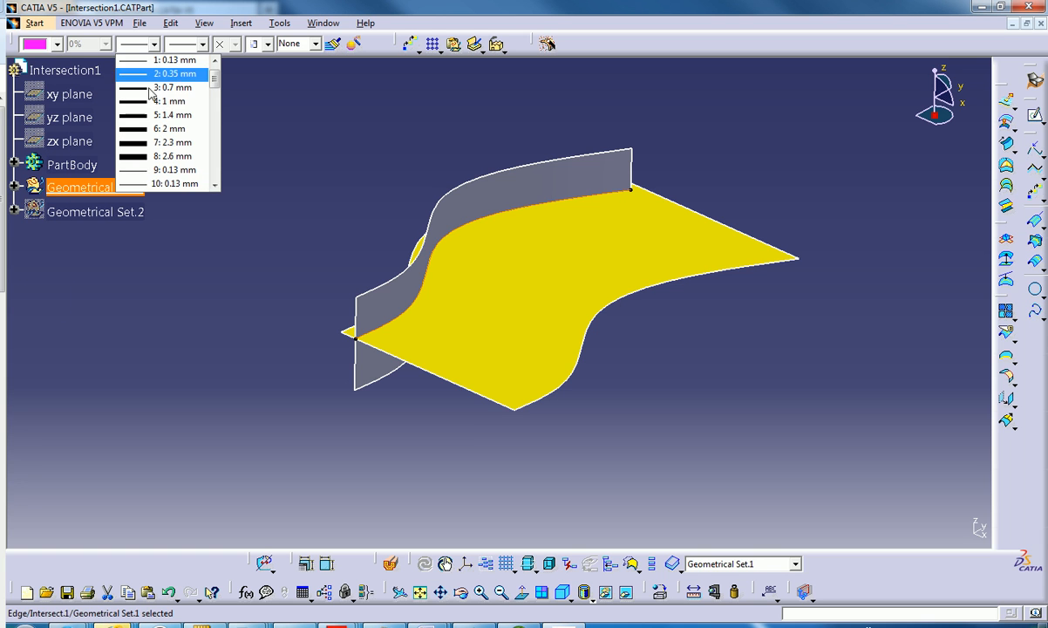
click(152, 106)
click(283, 176)
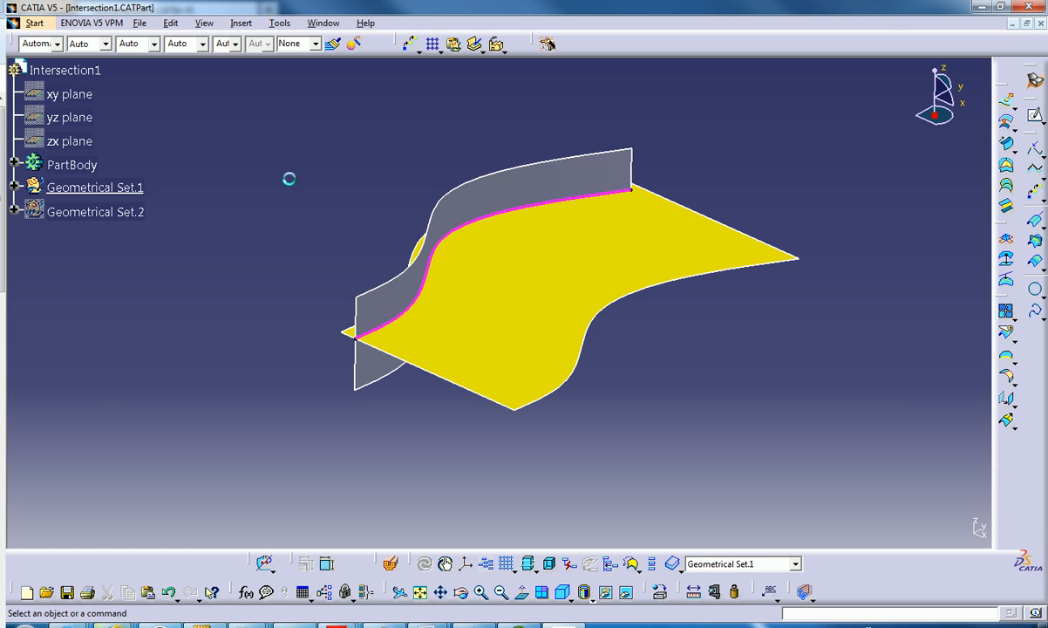
Step: Hide the yellow surface and the grey curved surface, leaving only the magenta intersection curve in view
click(427, 340)
right_click(427, 339)
key(h)
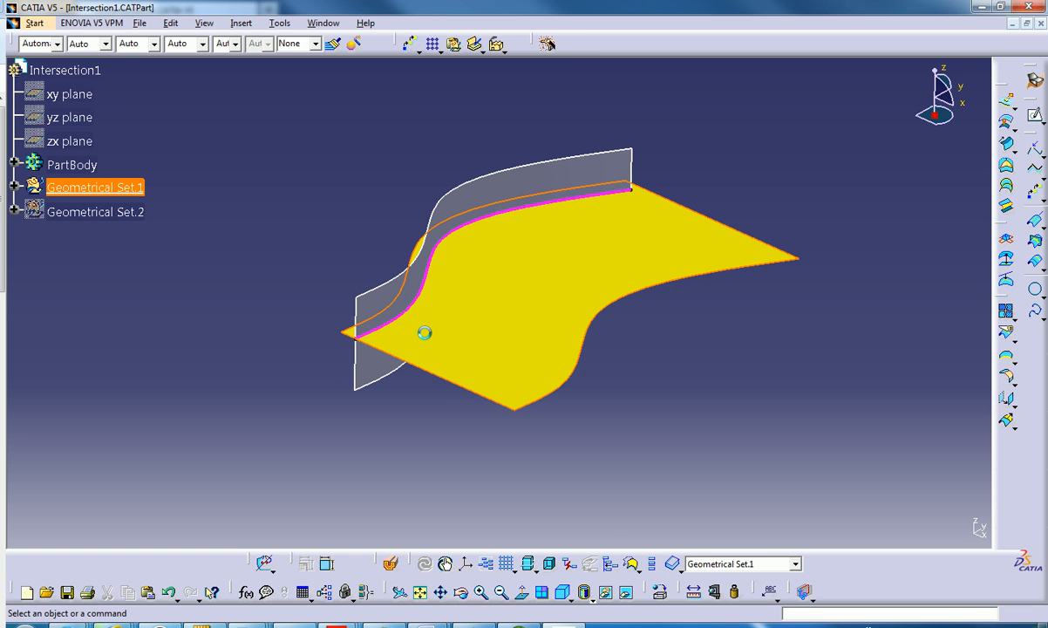
text(h)
click(516, 193)
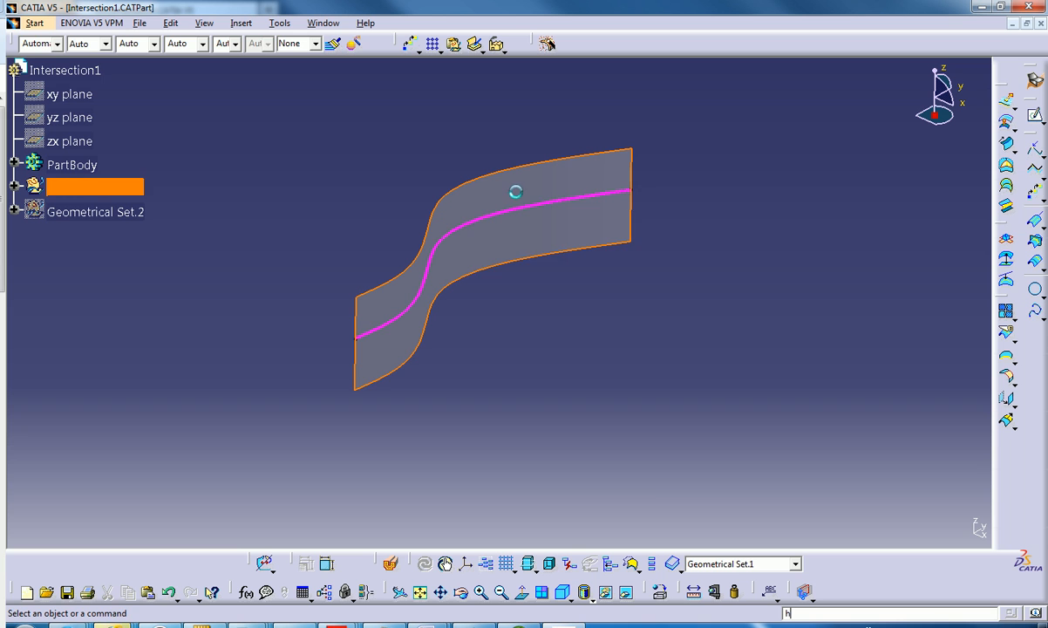
right_click(518, 193)
key(h)
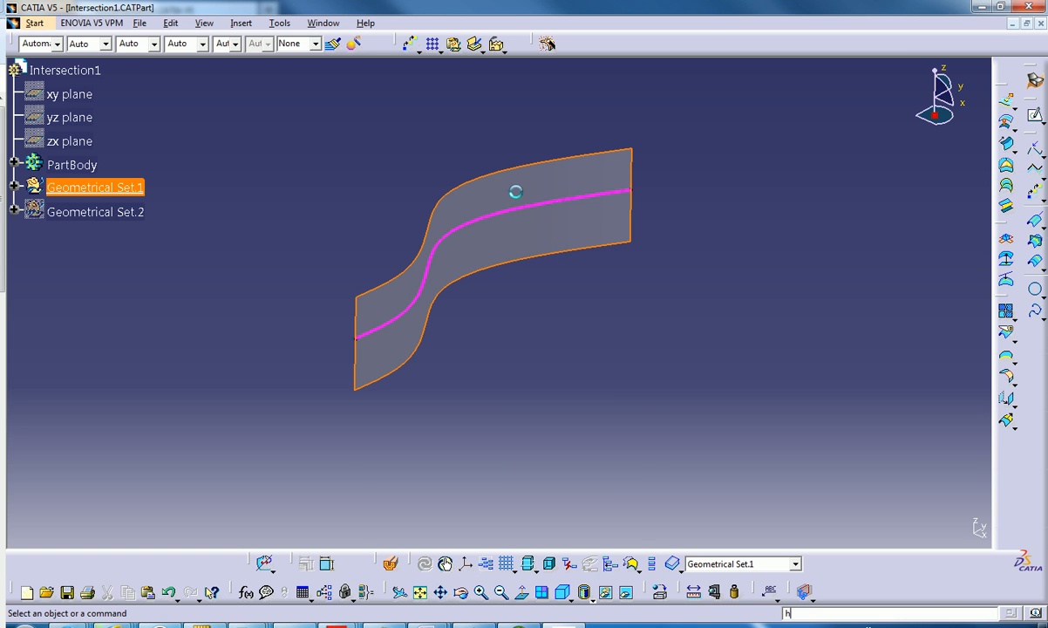
middle_click(399, 322)
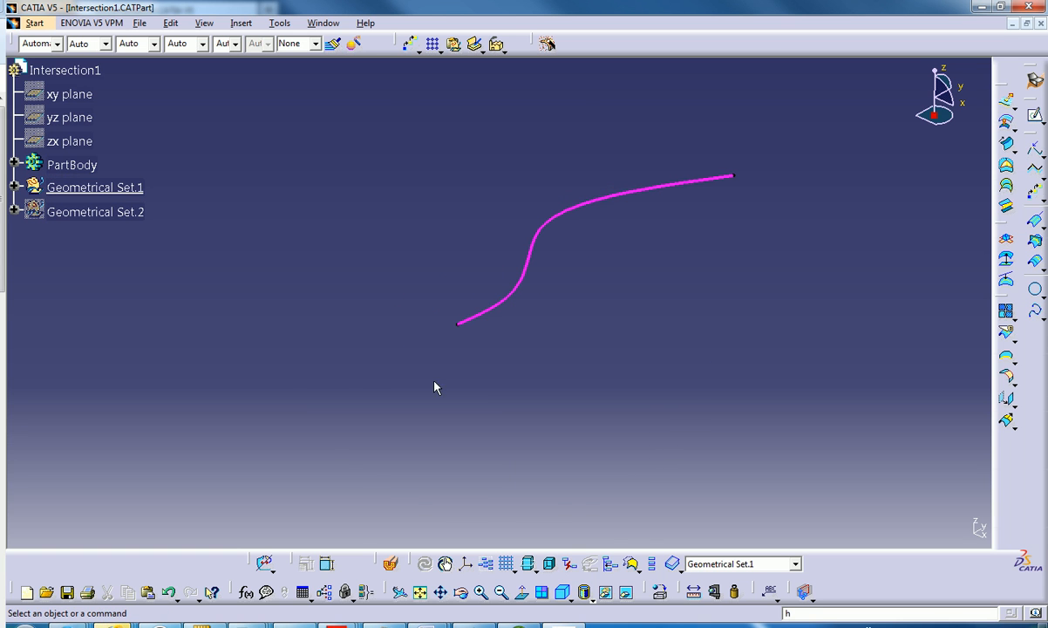
middle_drag(461, 358, 461, 358)
middle_drag(519, 313, 375, 309)
Step: Switch to the open document ReflectLine1.CATPart and view its curved surface from another angle
click(12, 98)
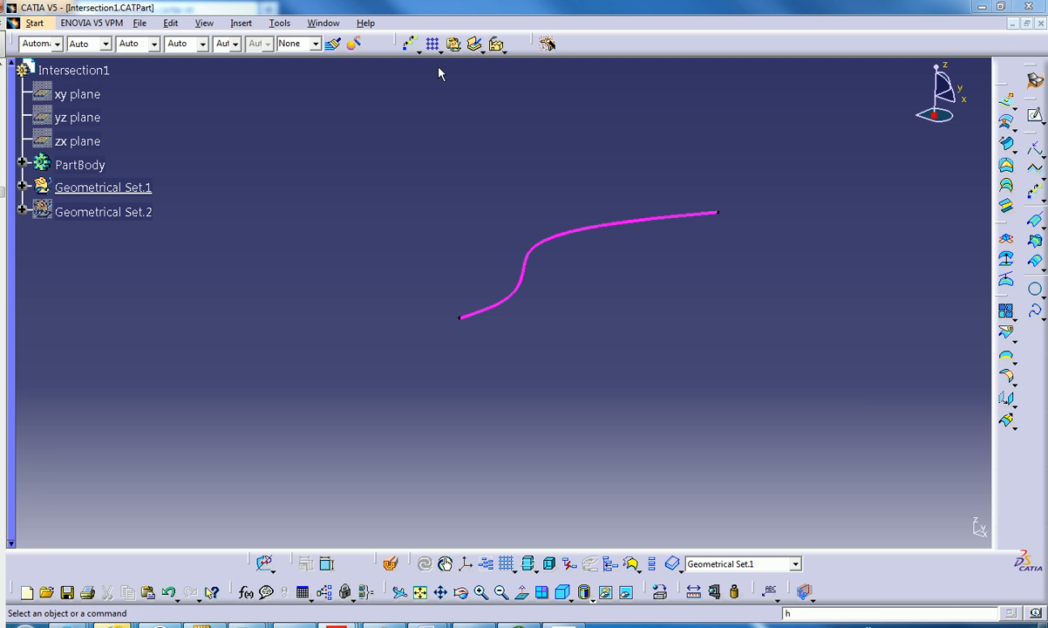
click(340, 23)
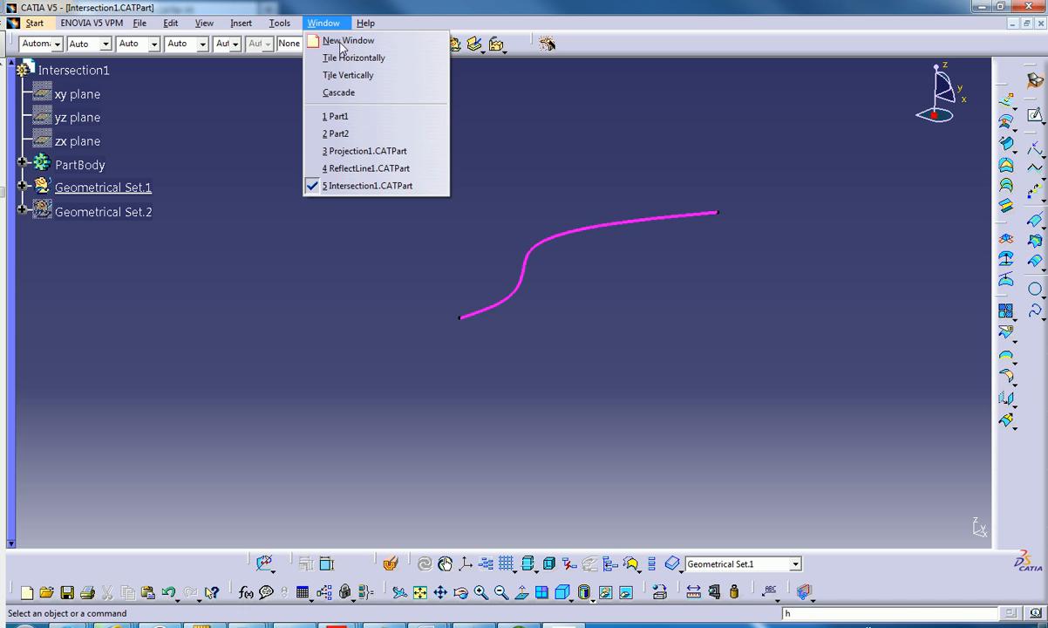
click(362, 168)
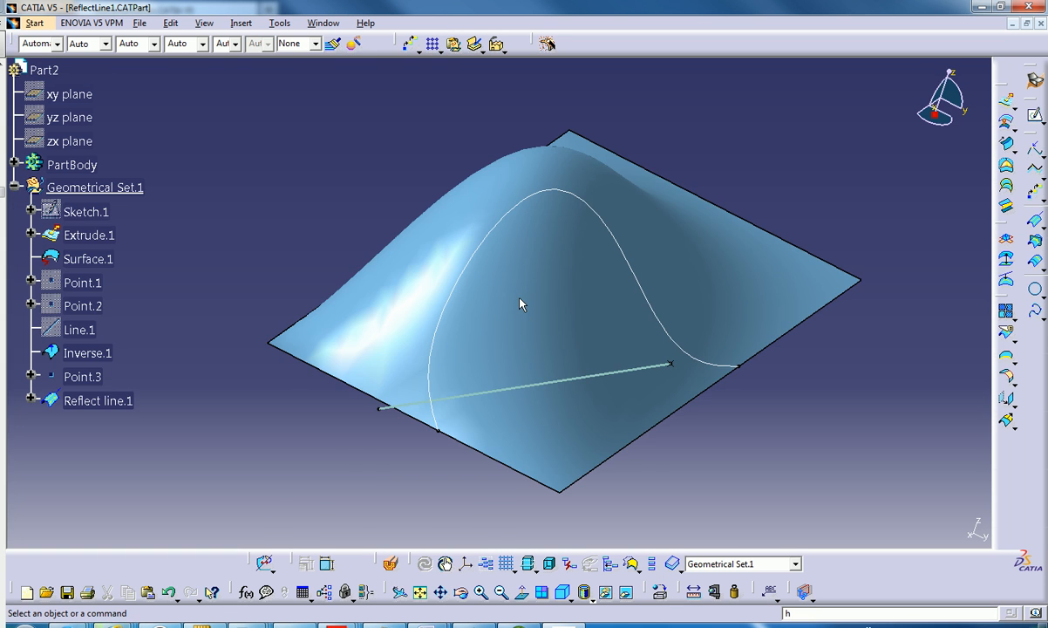
middle_drag(519, 304, 414, 402)
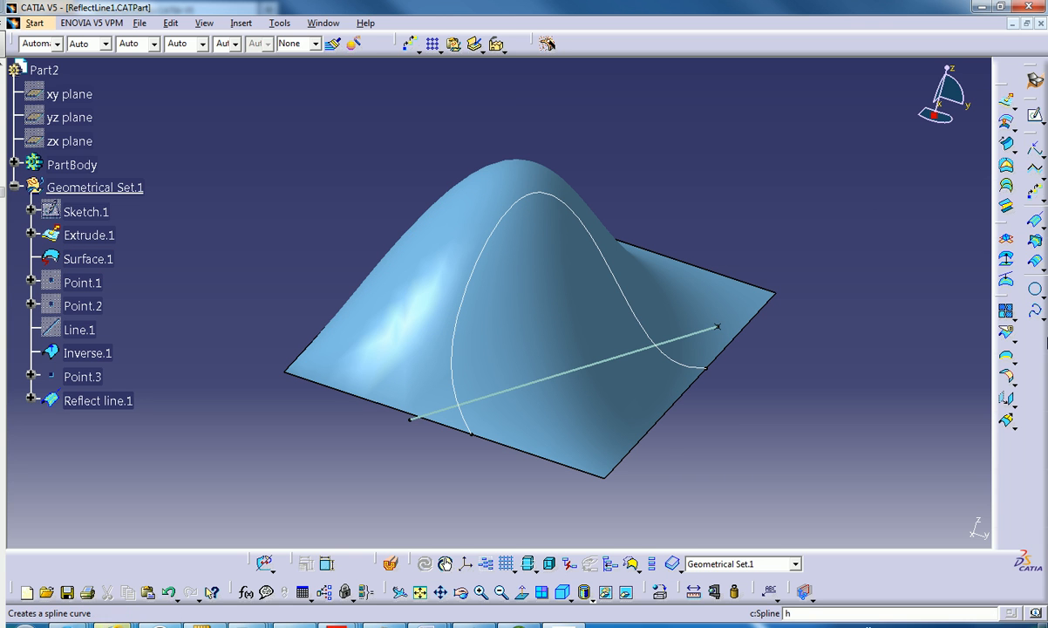
Step: Create a parallel curve of Reflect line.1 on Surface.1 with a constant offset of 5 mm
click(1036, 265)
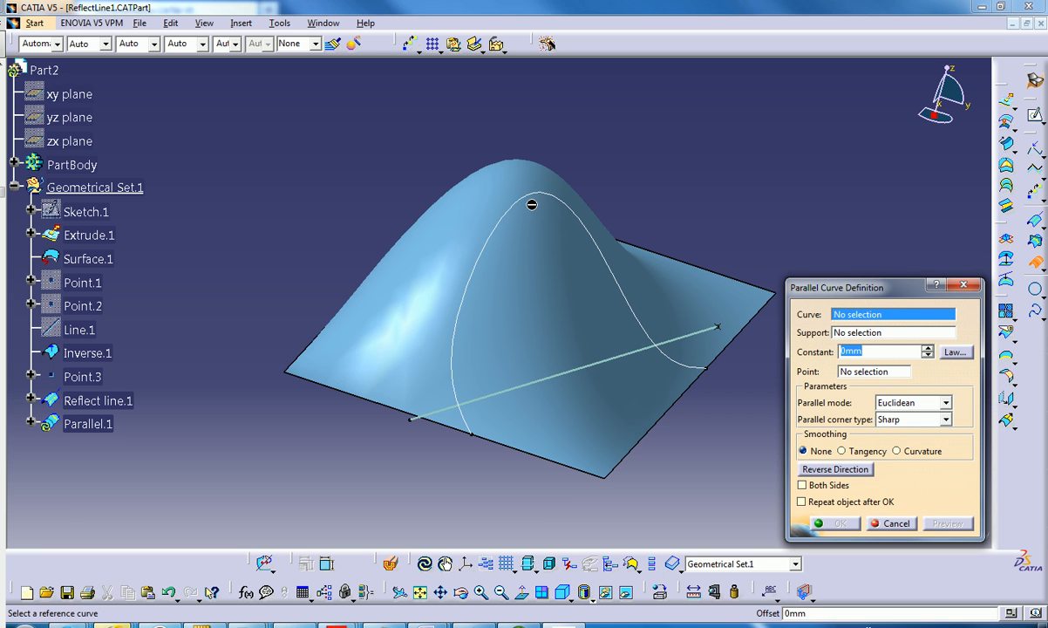
click(535, 199)
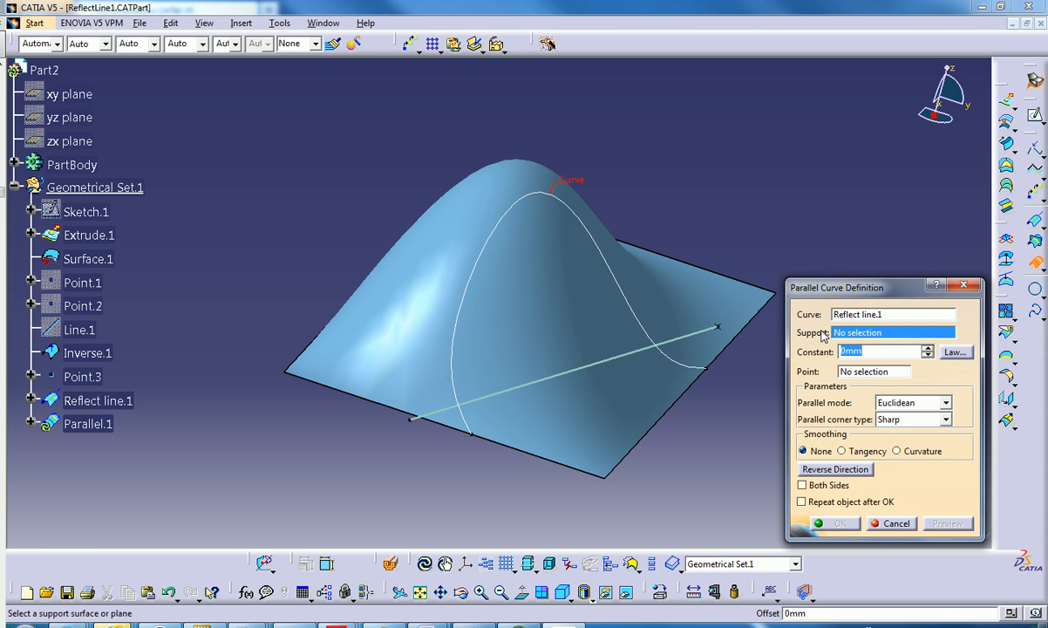
click(535, 347)
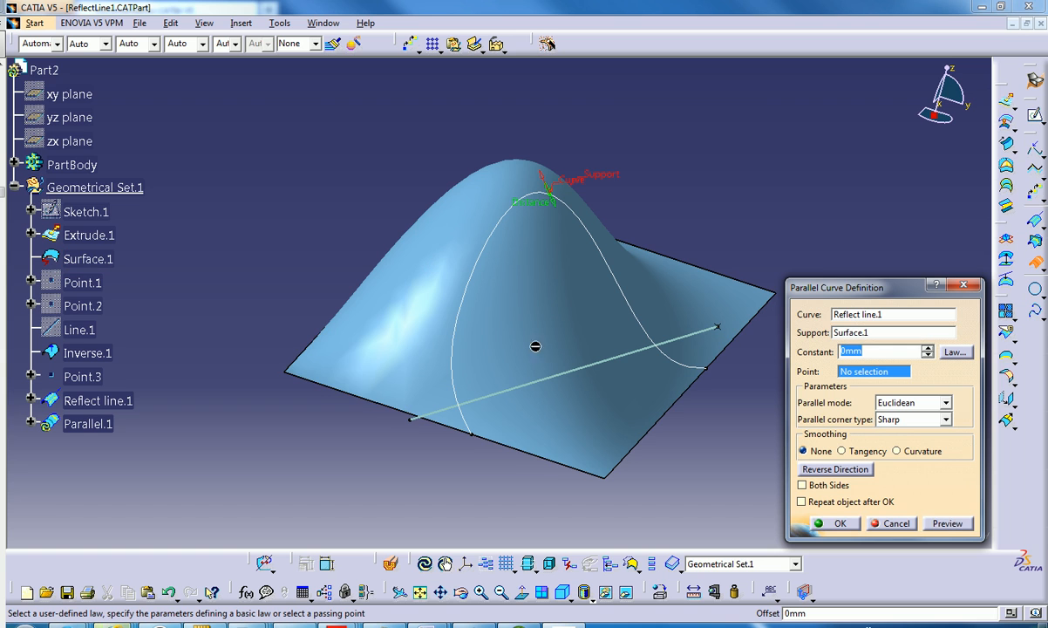
click(948, 524)
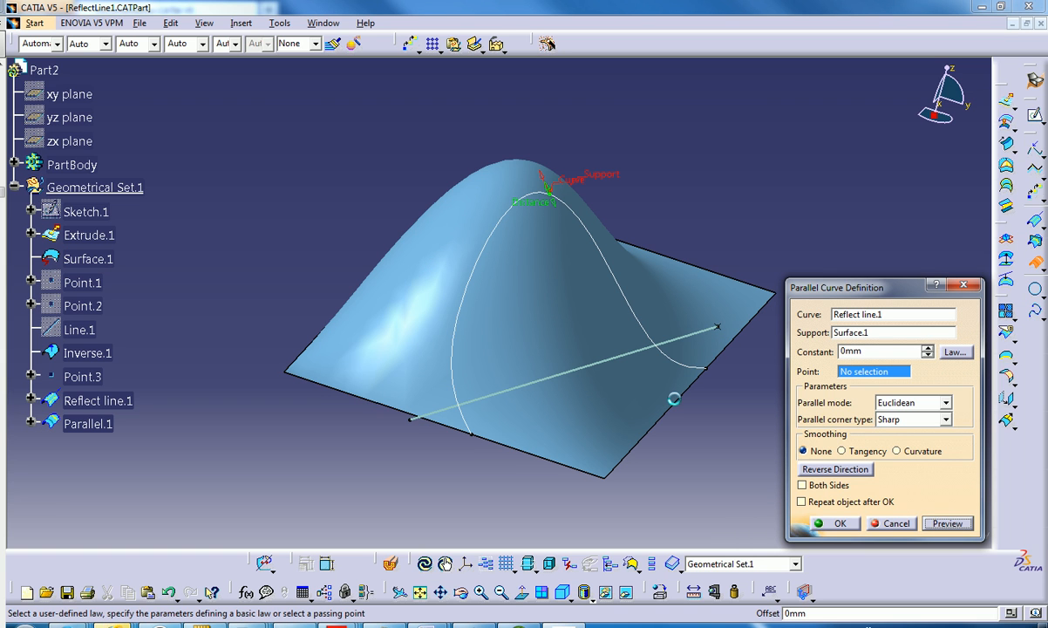
drag(869, 352, 822, 364)
text(5)
key(Return)
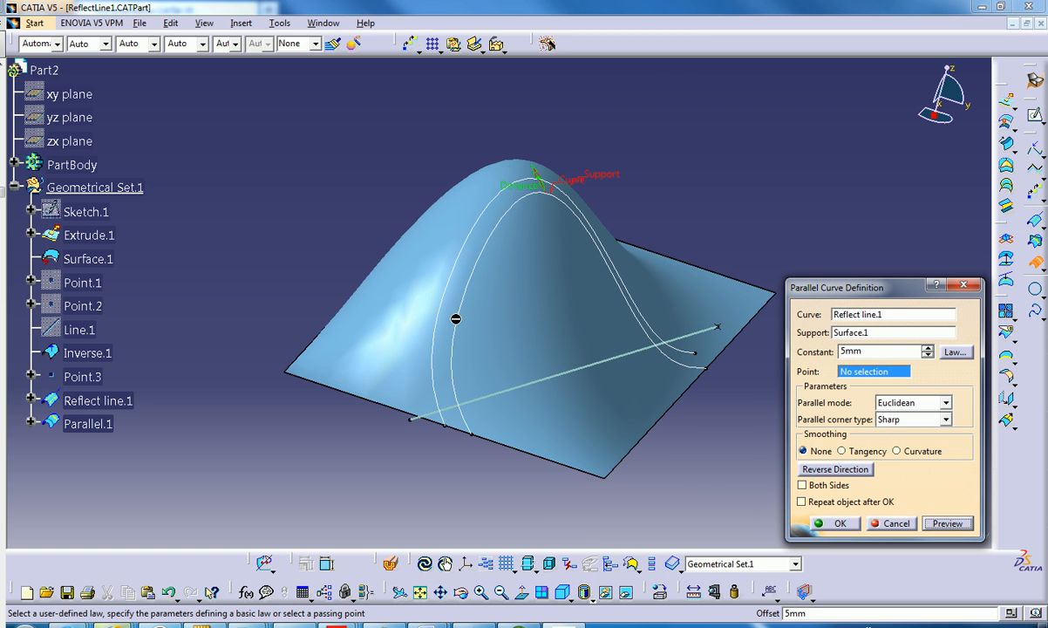
click(834, 523)
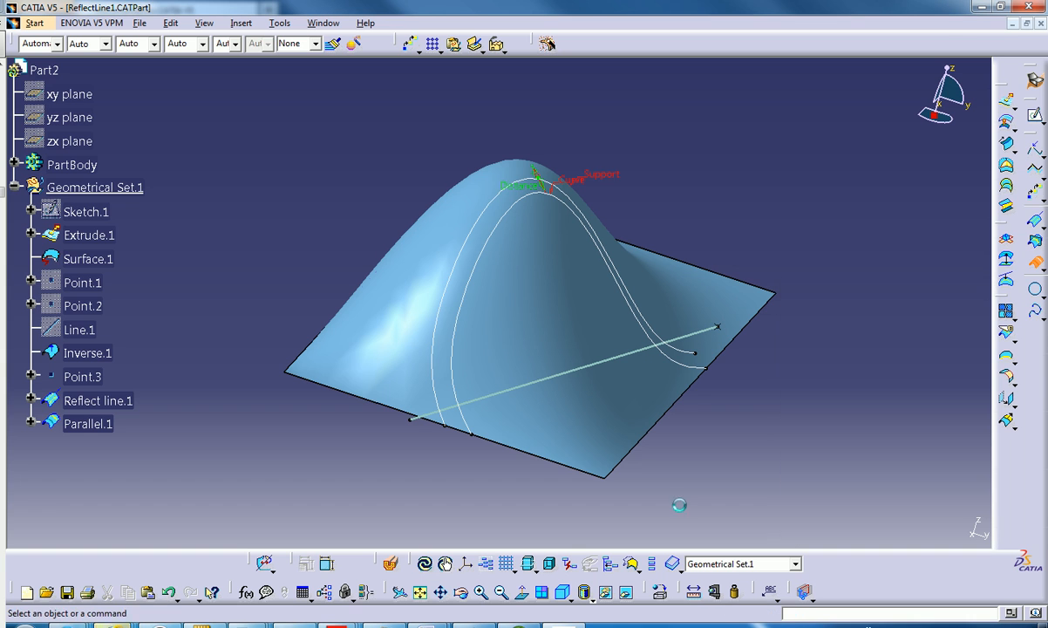
Step: Hide Surface.1 so that the reflect line and its parallel curve stand alone
click(521, 336)
right_click(524, 330)
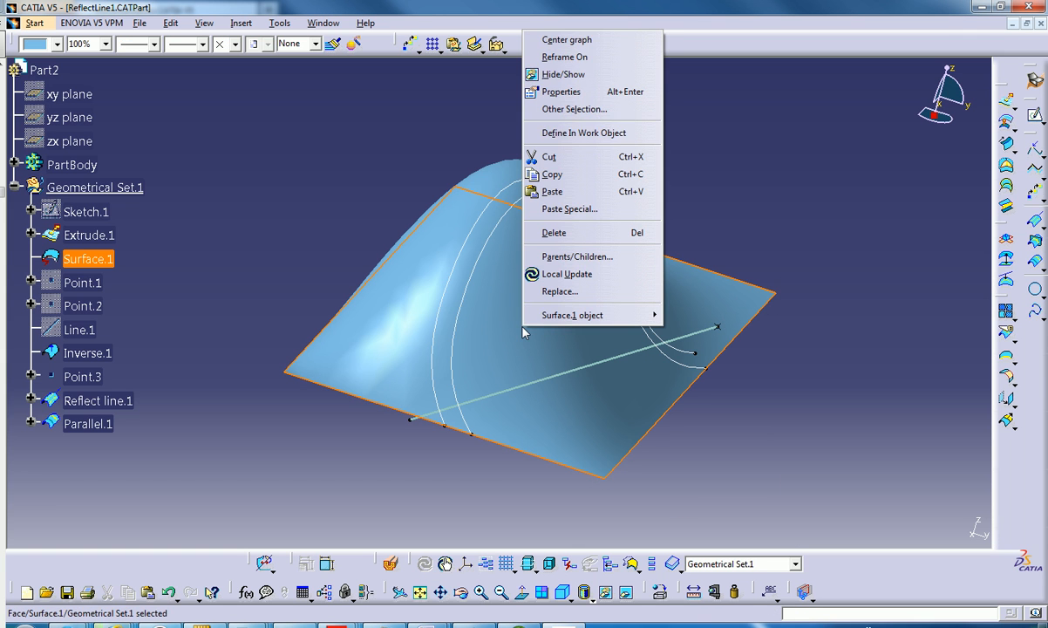
click(580, 76)
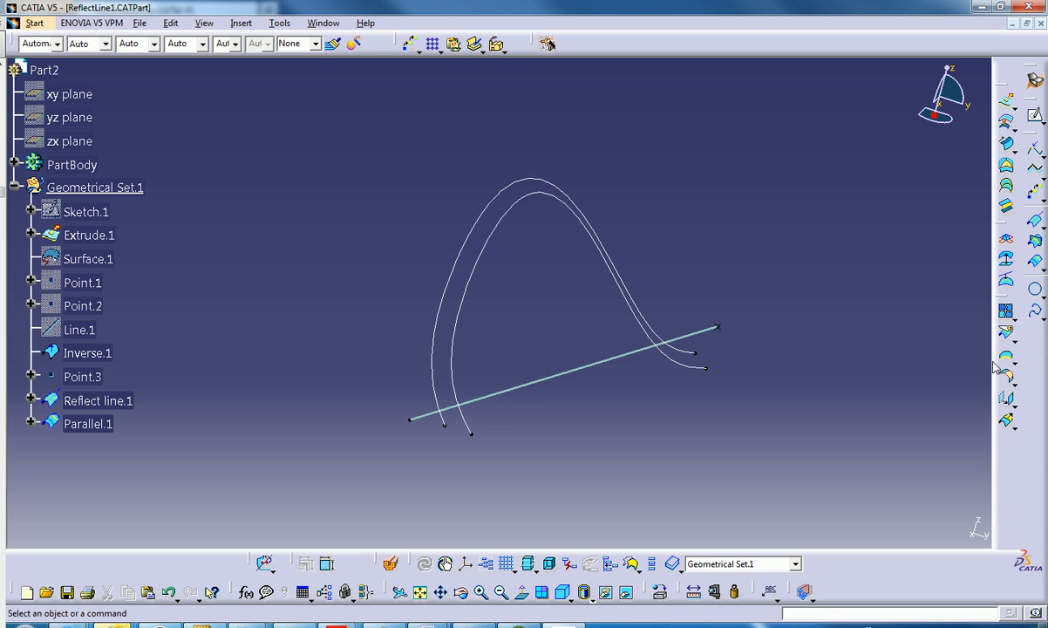
Step: Create a multi-sections surface using Reflect line.1 and Parallel.1 as its two sections
click(1008, 185)
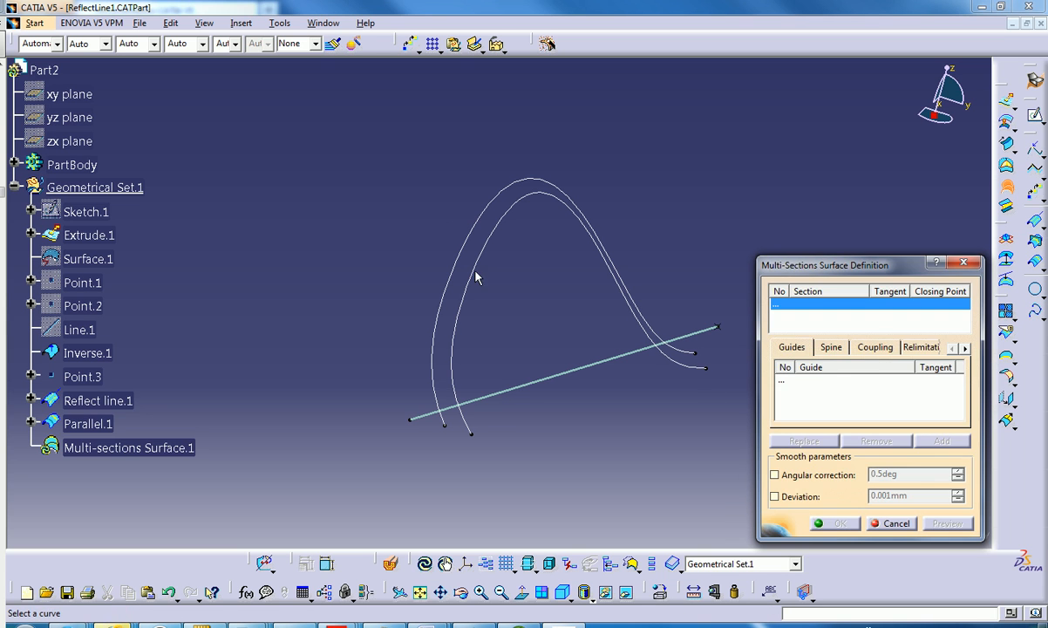
click(462, 263)
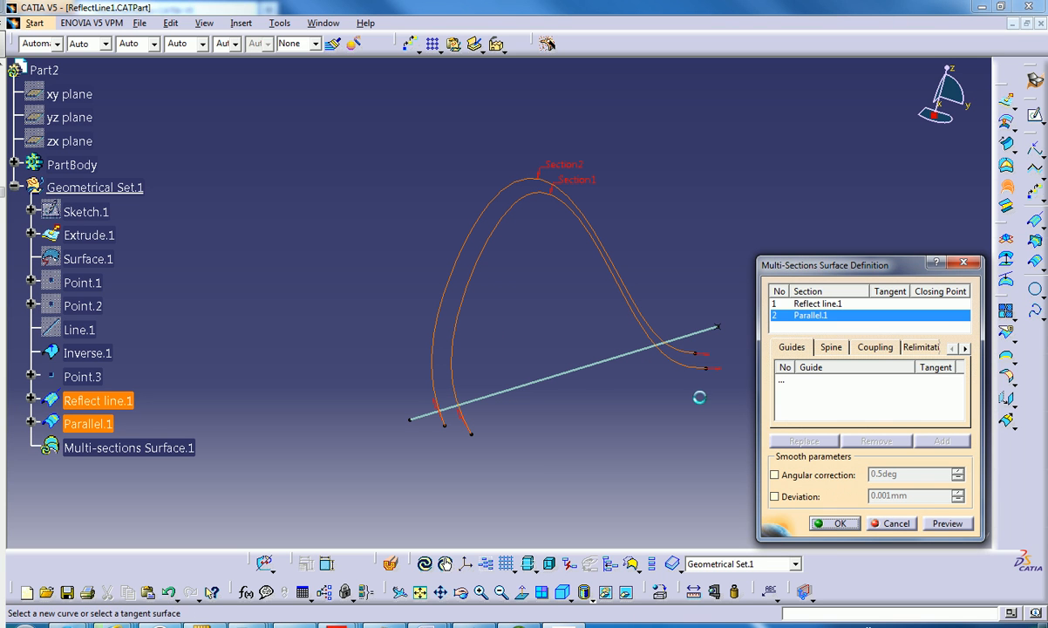
click(948, 524)
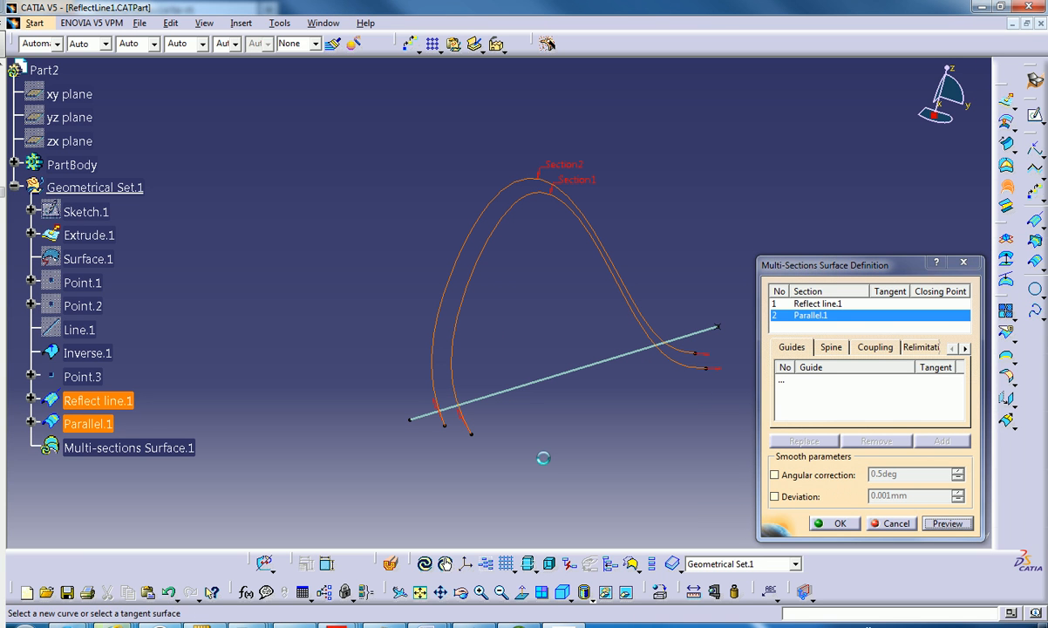
click(829, 523)
middle_drag(592, 456, 449, 449)
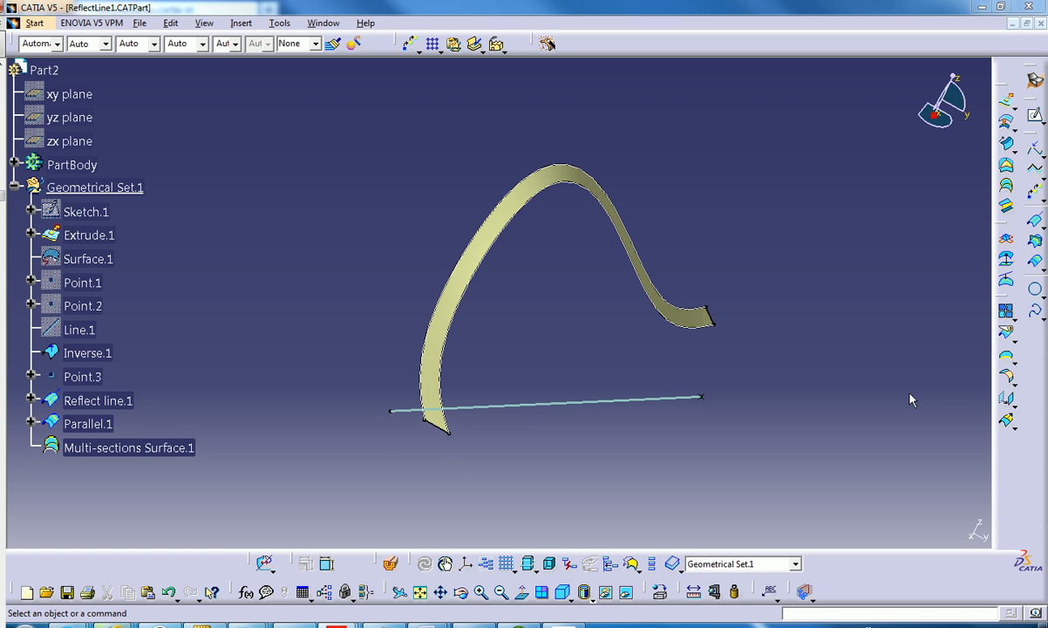
Step: Create a whole circle of 20 mm radius centred on Point.3 with the xy plane as support
click(1035, 293)
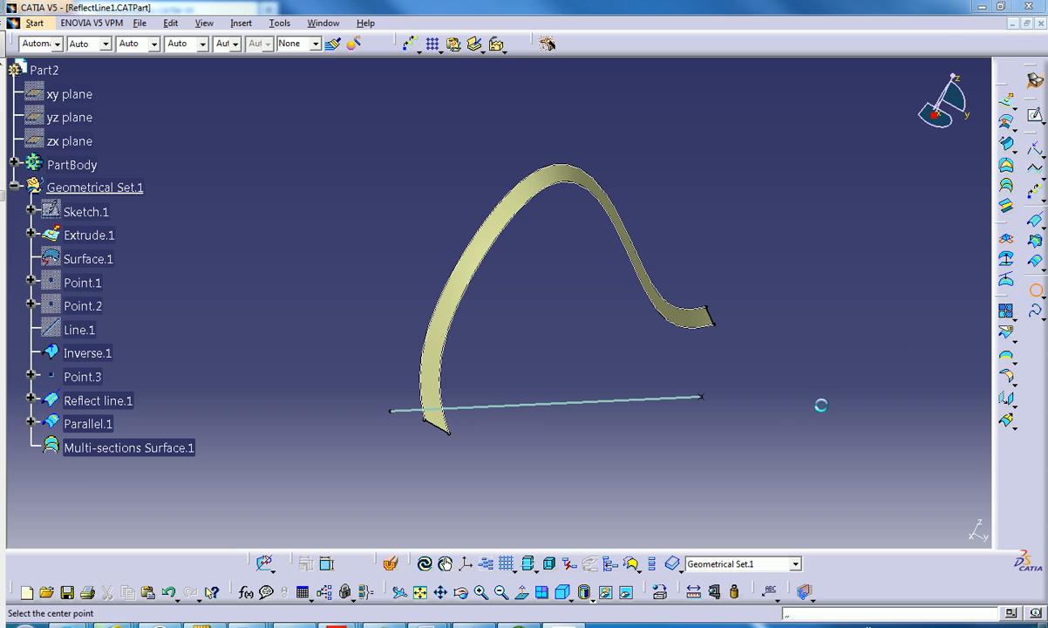
middle_drag(543, 398, 441, 320)
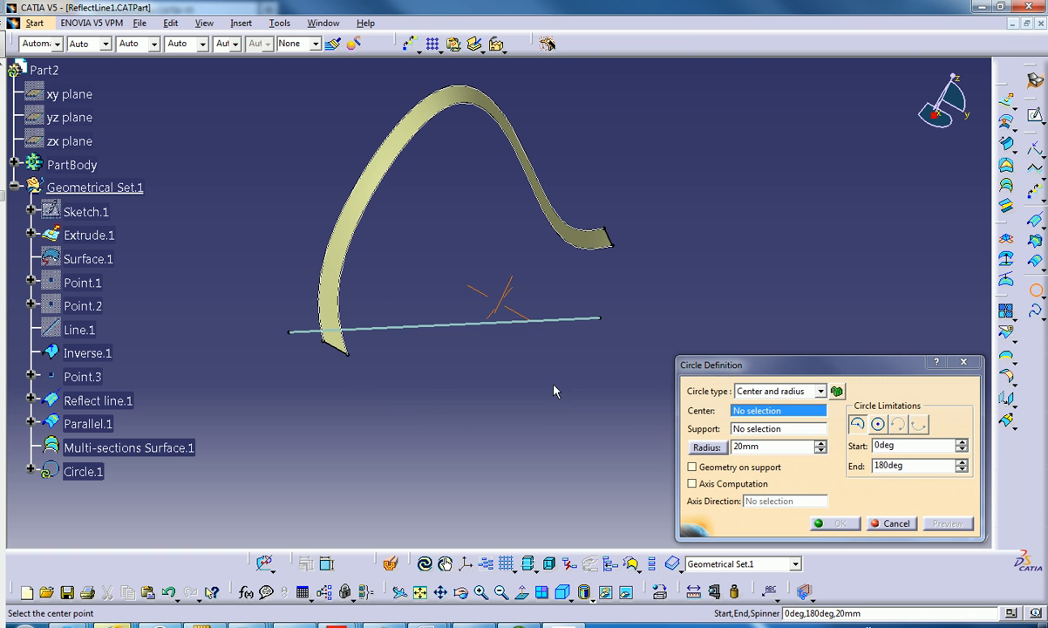
click(600, 318)
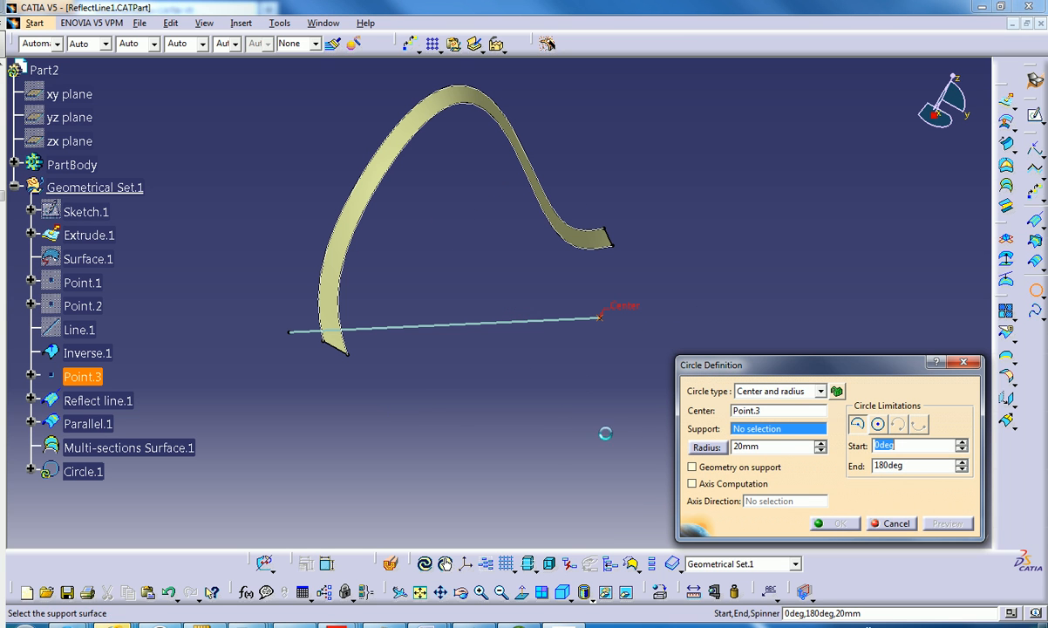
click(72, 96)
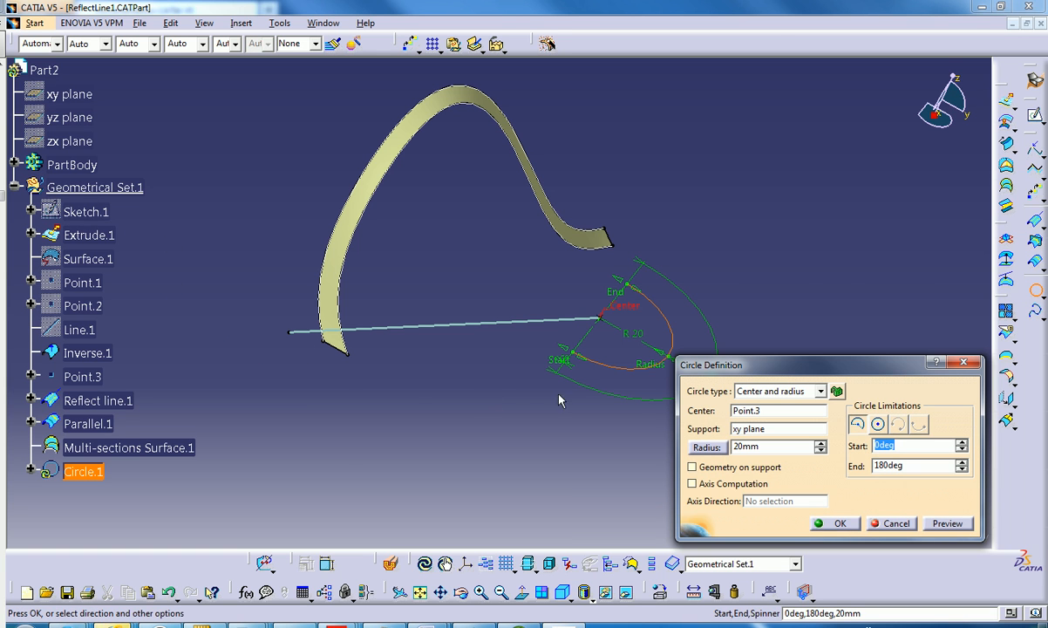
middle_drag(516, 378, 524, 344)
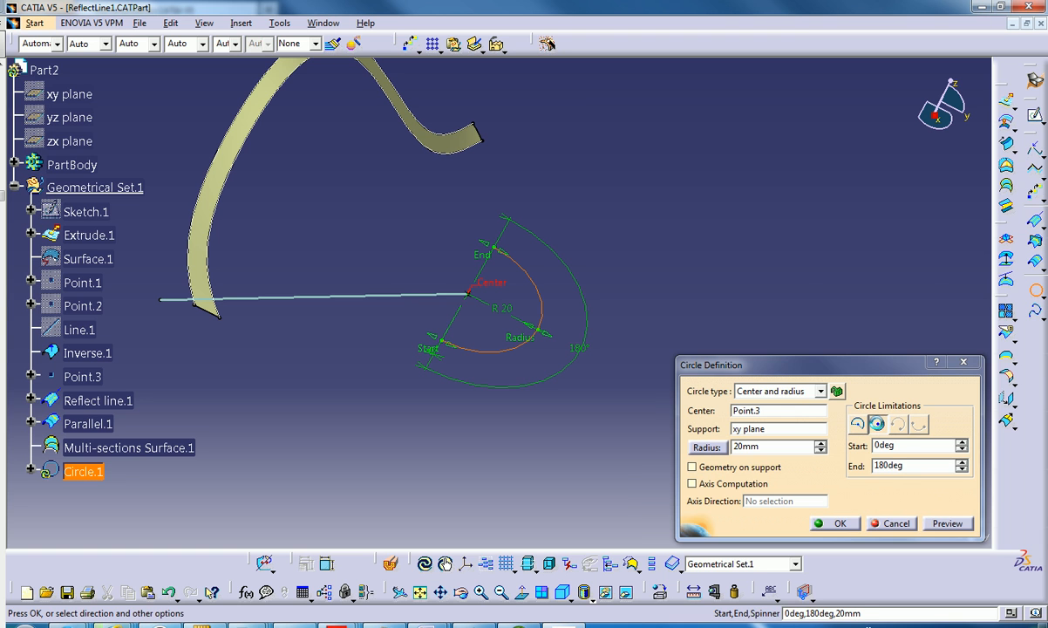
click(878, 424)
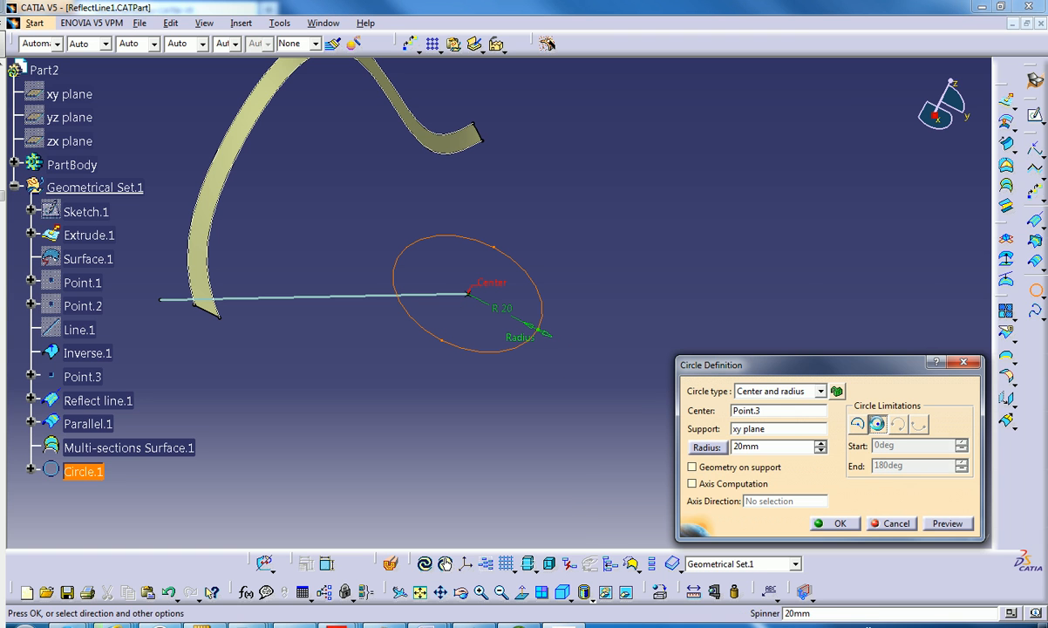
click(836, 523)
middle_drag(552, 394, 516, 401)
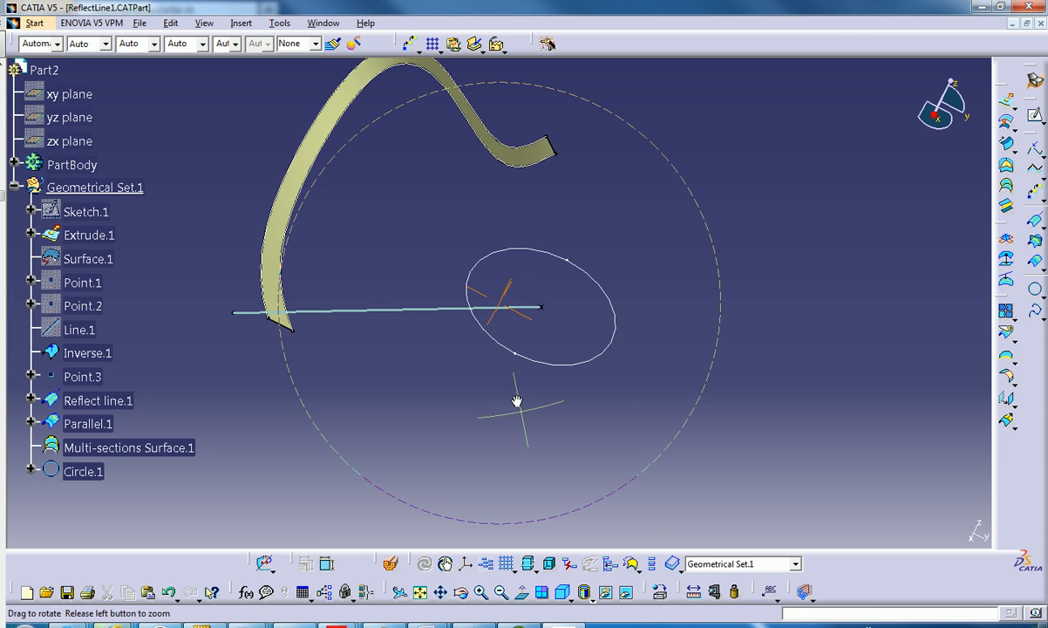
Step: Float the Circle-Conic tools over the workspace and switch to the Corner1.CATPart document
middle_drag(512, 330, 518, 375)
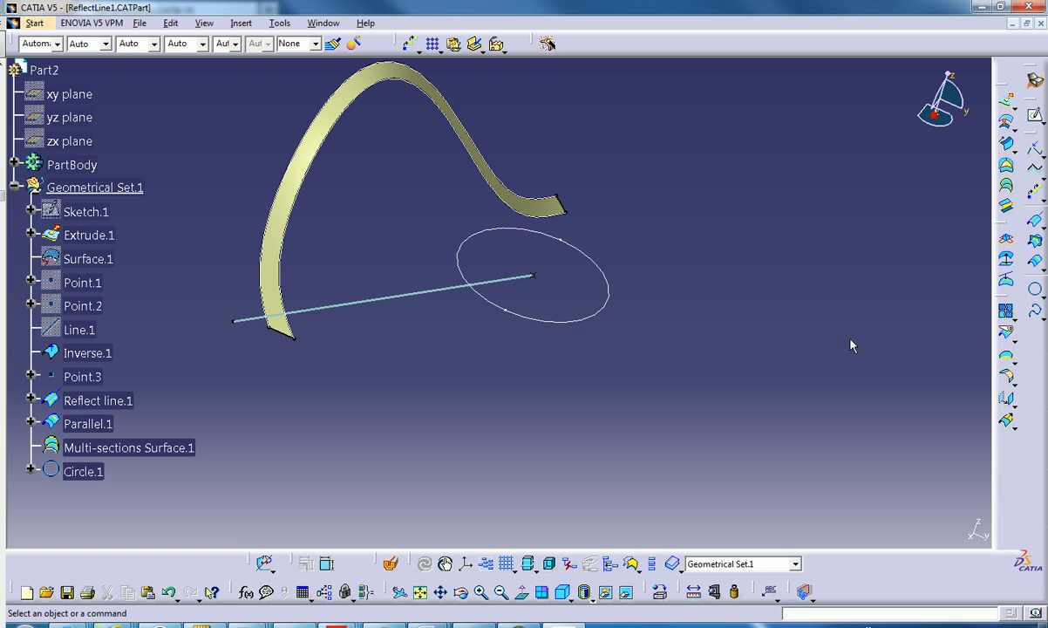
click(1039, 295)
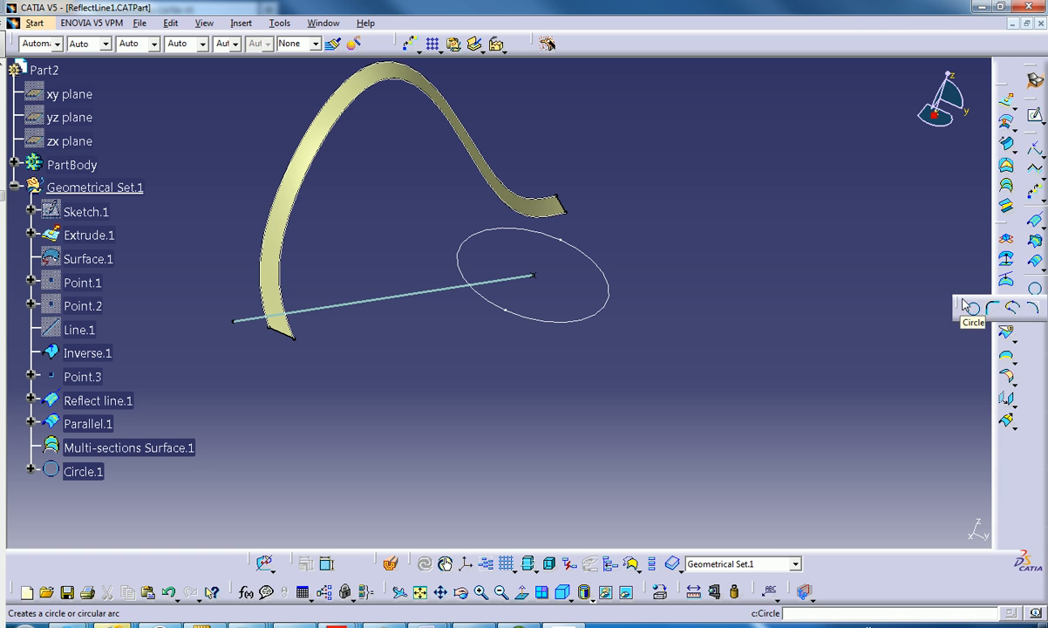
drag(966, 303, 925, 238)
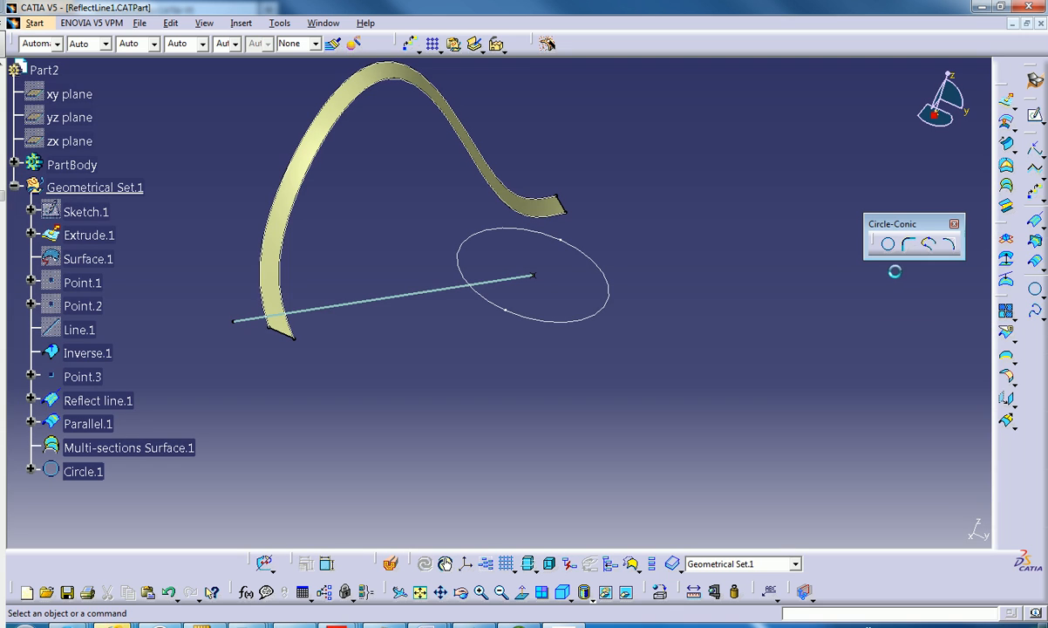
click(907, 247)
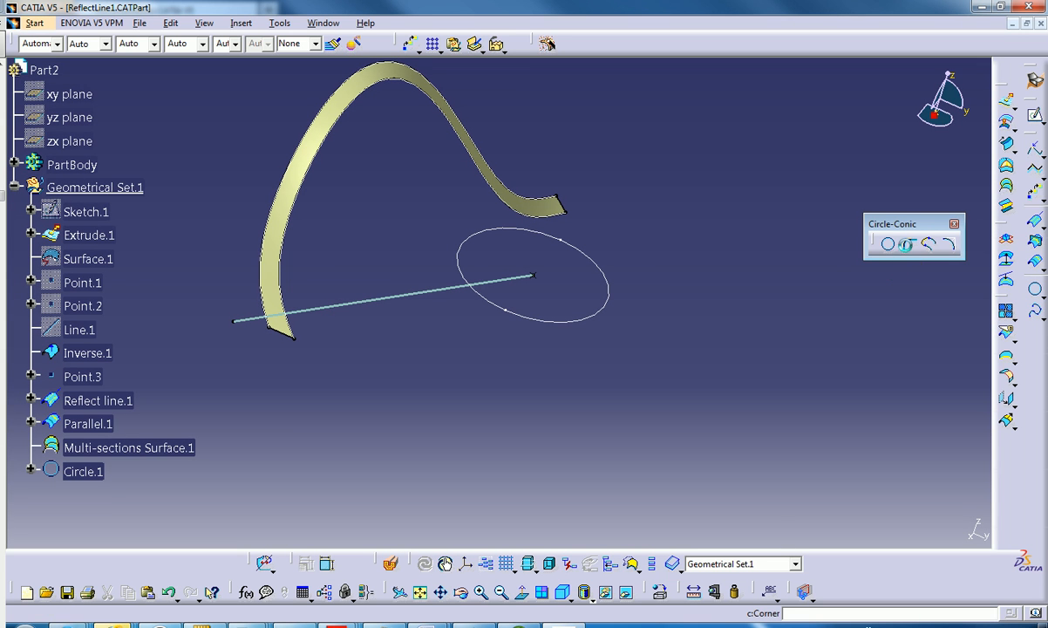
click(882, 398)
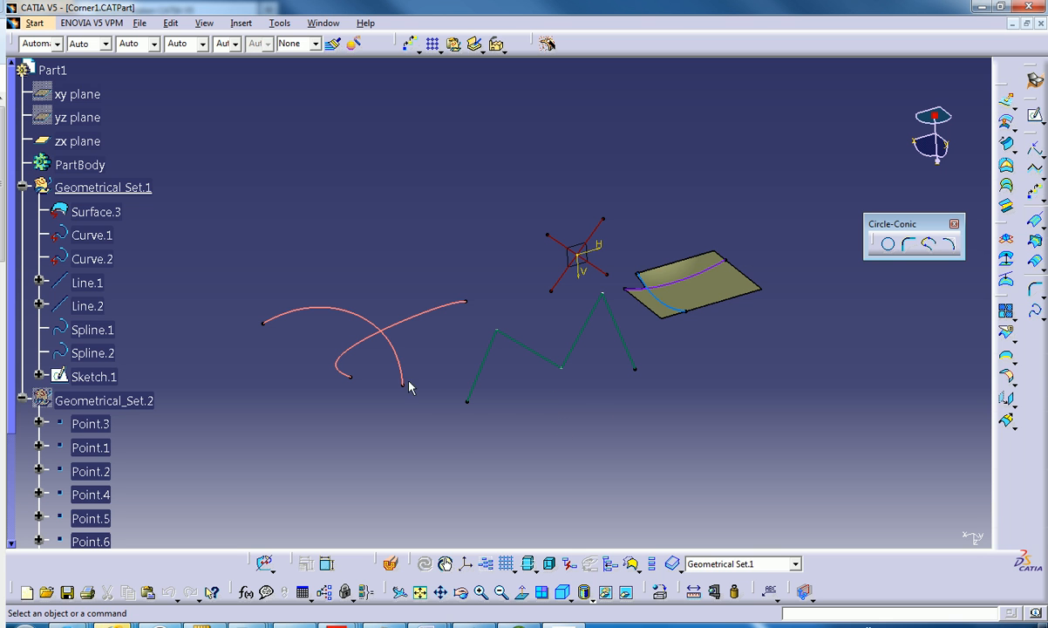
Step: Set up a 3D corner between Spline.1 and Spline.2 with a 25 mm radius and the default direction
middle_drag(387, 344, 453, 449)
scroll(453, 449, down, 1)
middle_drag(477, 343, 487, 330)
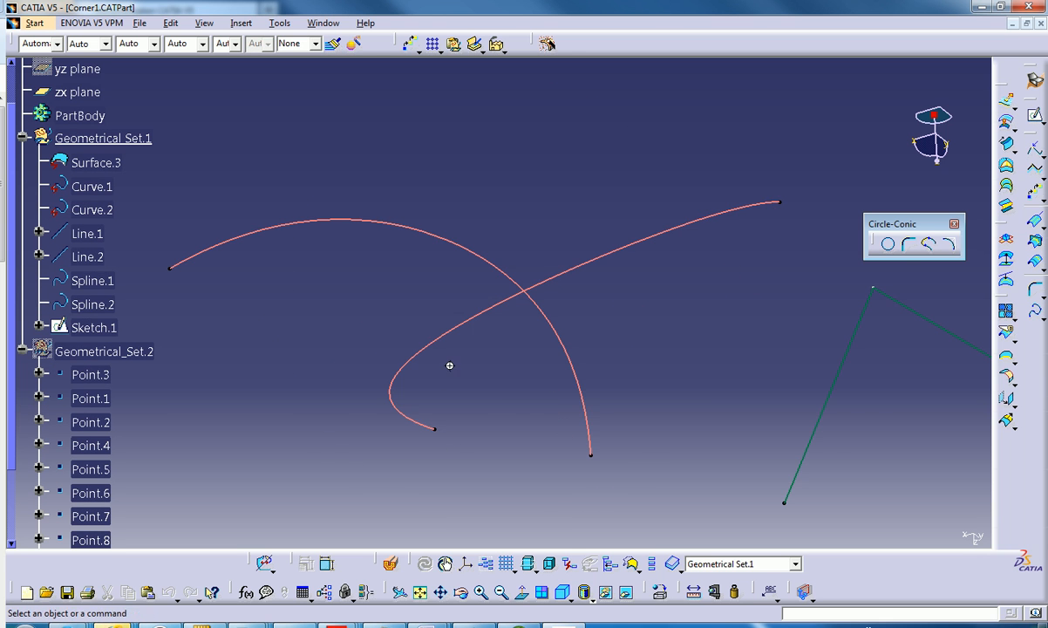
middle_drag(449, 365, 545, 328)
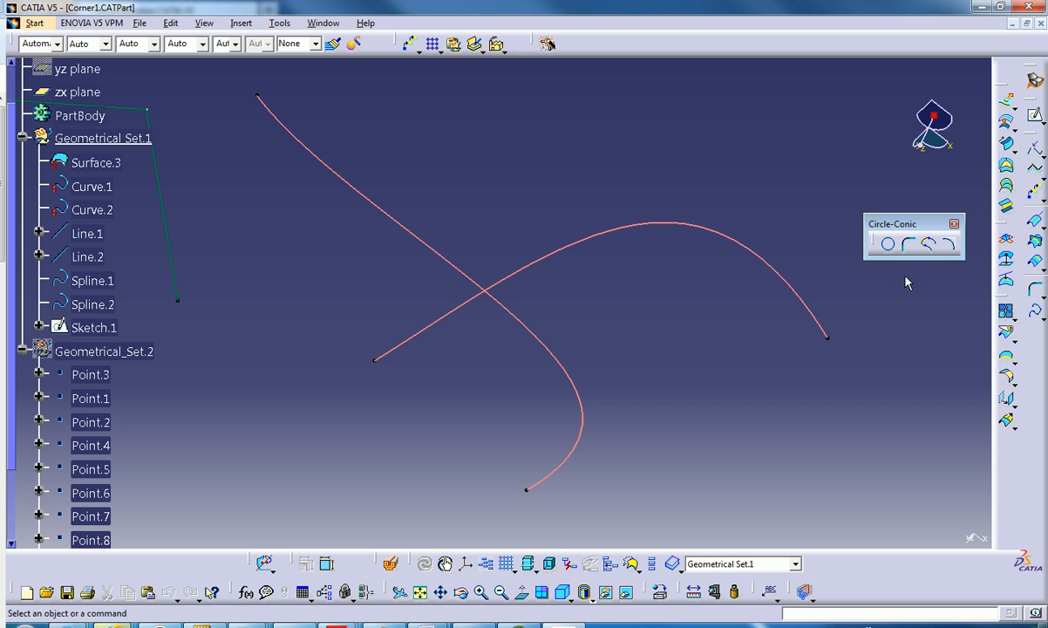
click(908, 244)
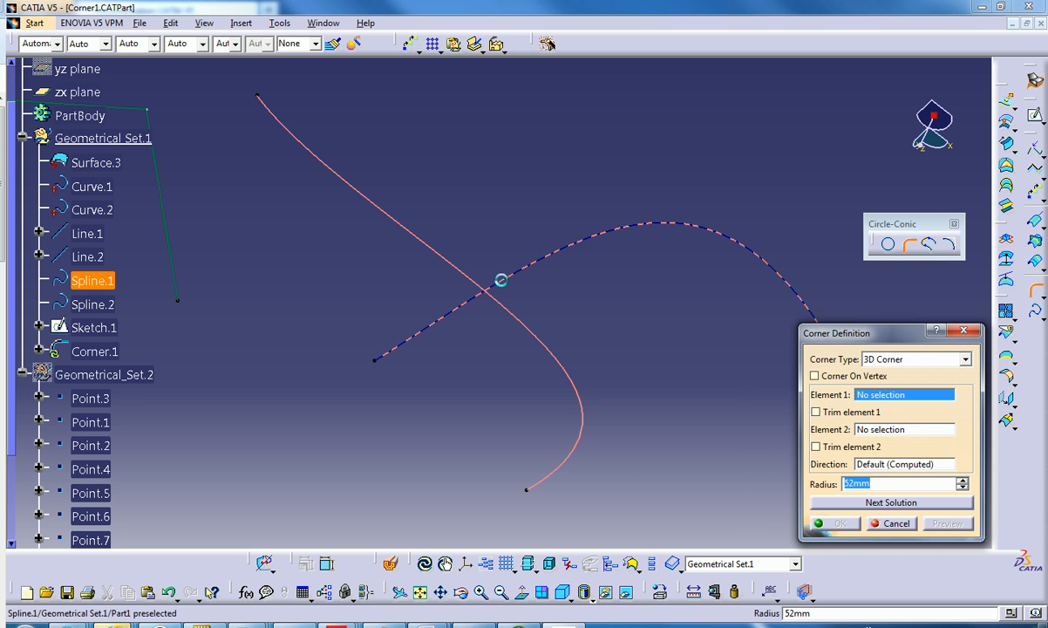
click(501, 280)
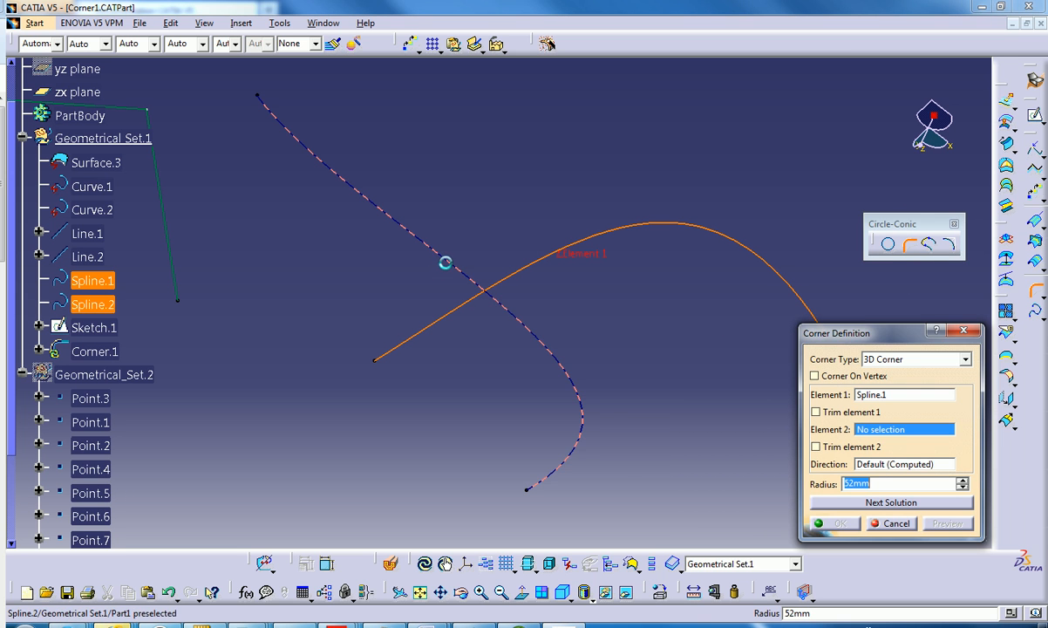
click(580, 371)
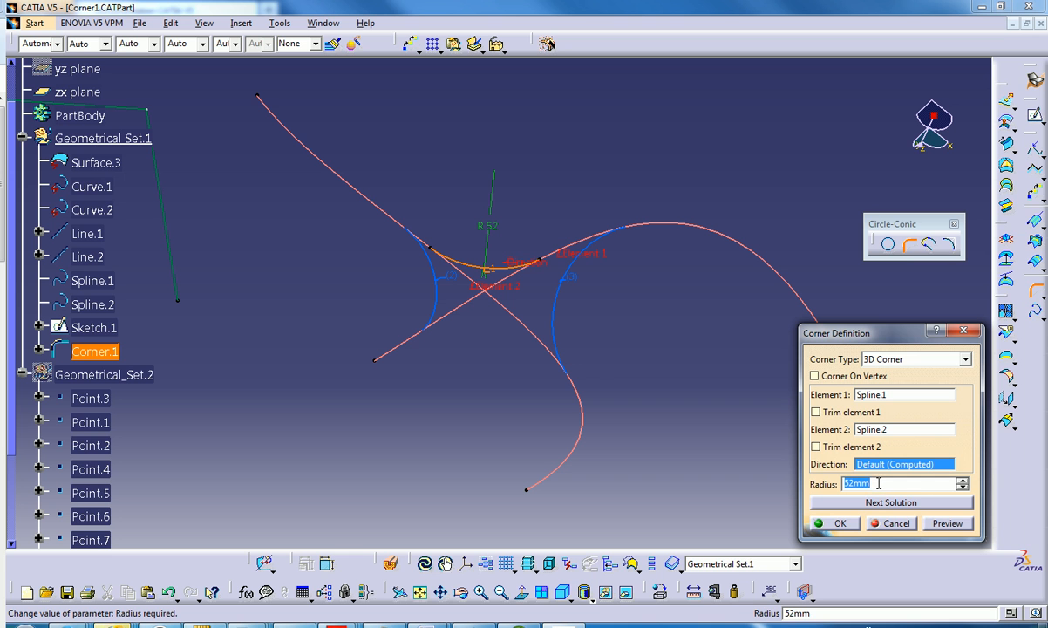
text(25)
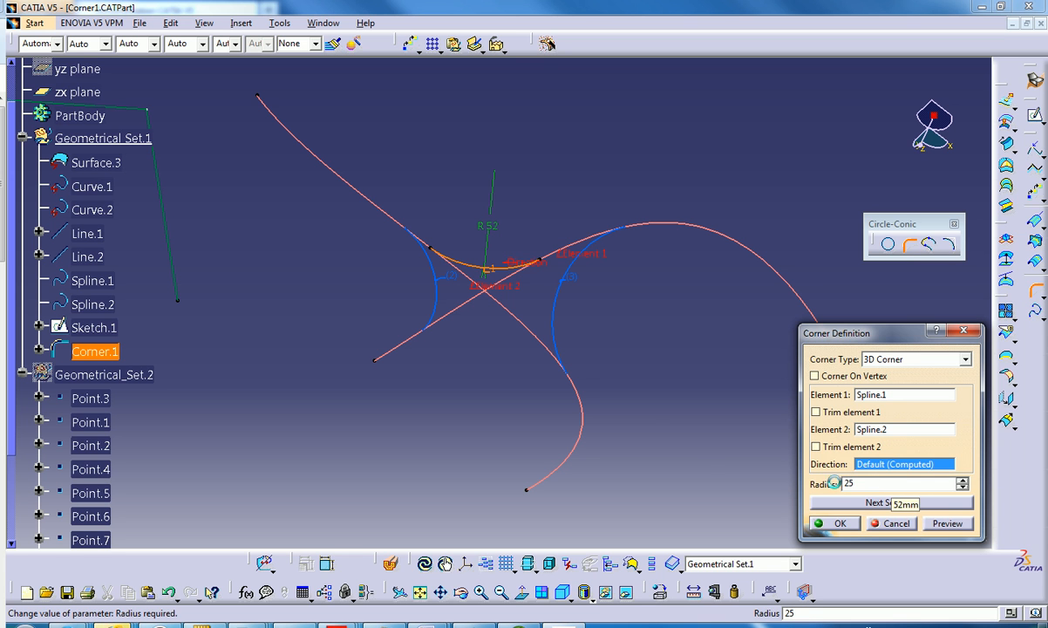
key(Return)
mouse_move(515, 382)
middle_down()
mouse_move(519, 286)
mouse_move(518, 373)
middle_up()
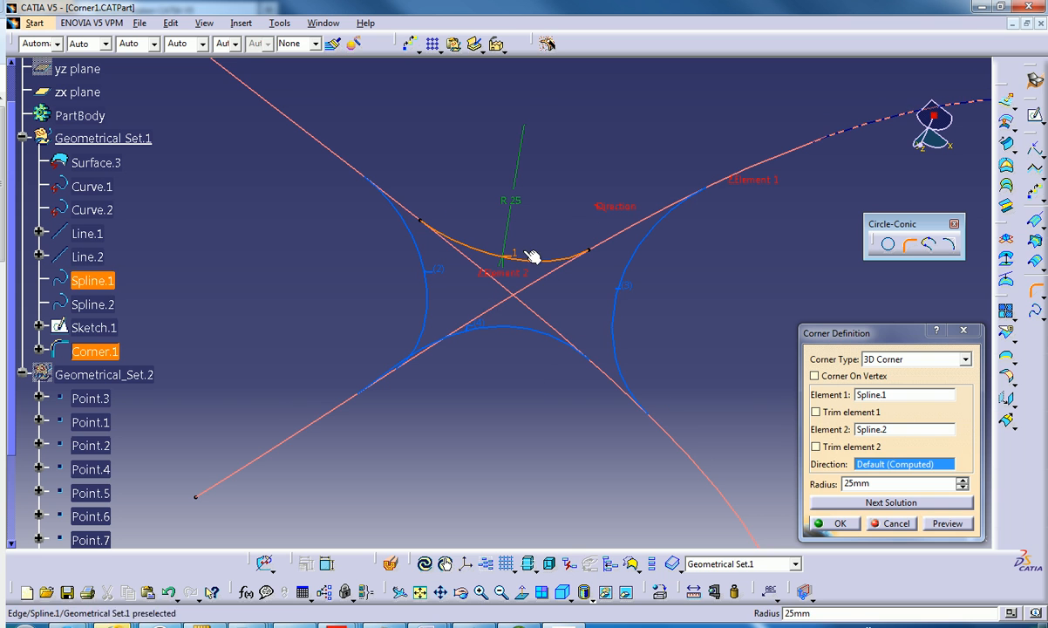
Step: Cycle through the corner solutions to number 4, below the crossing of the splines, and create the corner
click(893, 503)
click(905, 499)
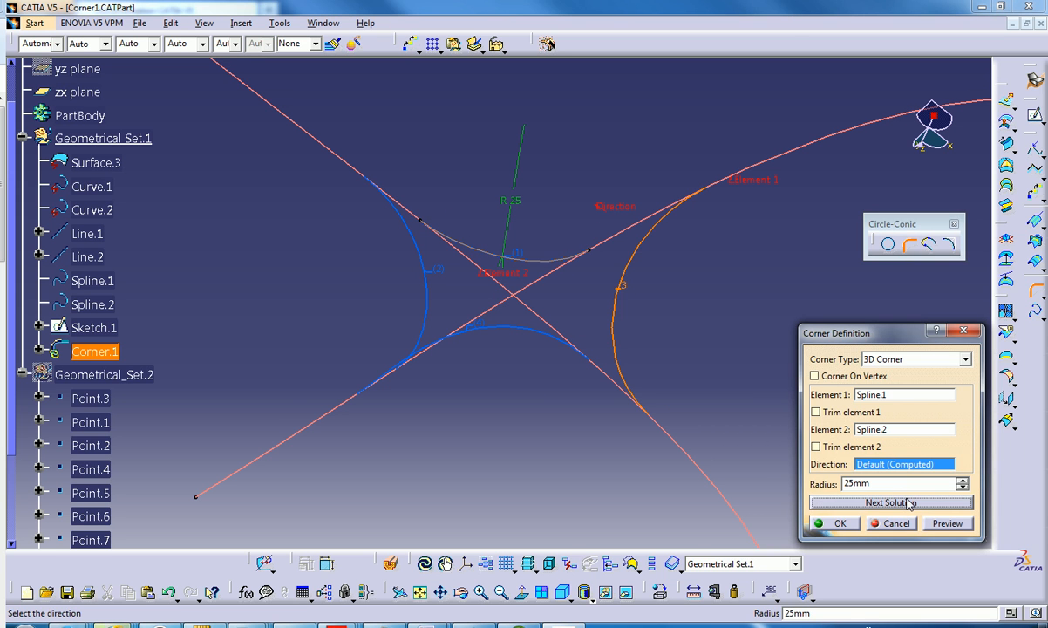
click(912, 503)
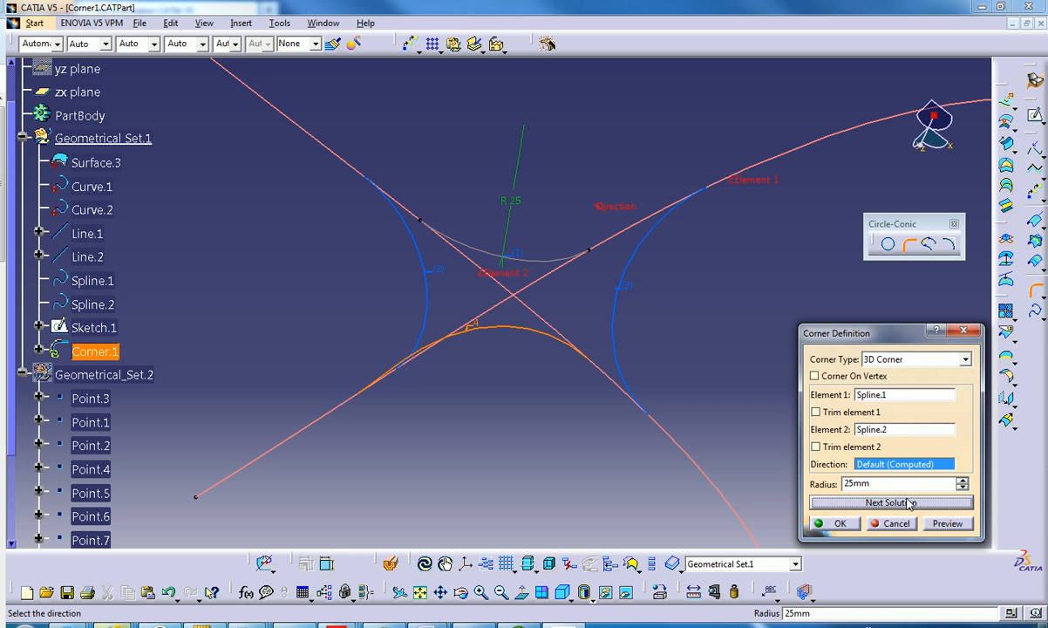
click(839, 524)
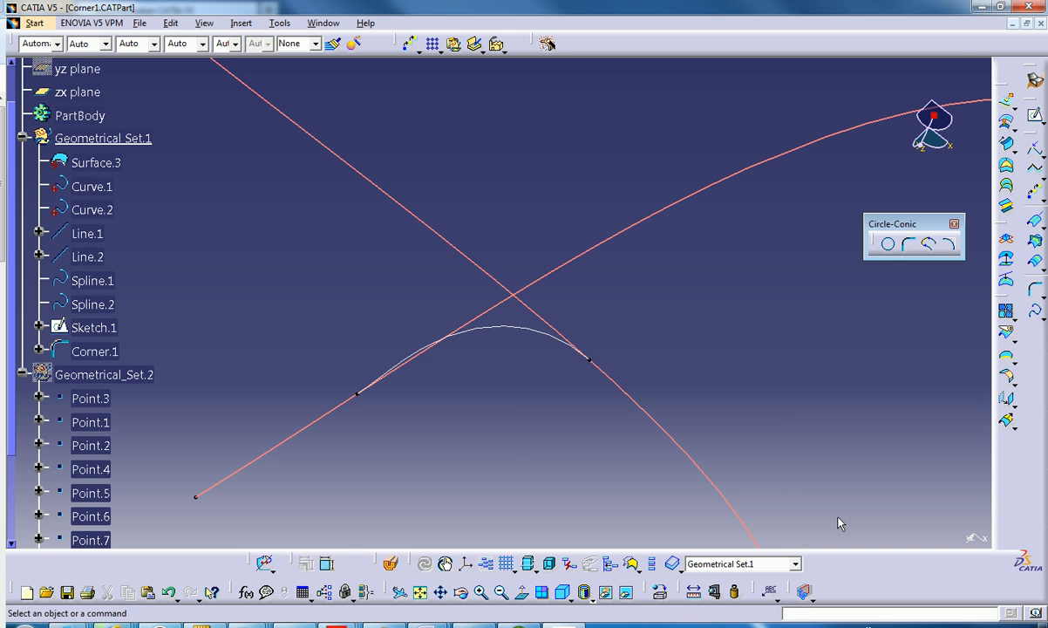
Step: Edit Corner.1 so that both element 1 and element 2 are trimmed
double_click(526, 334)
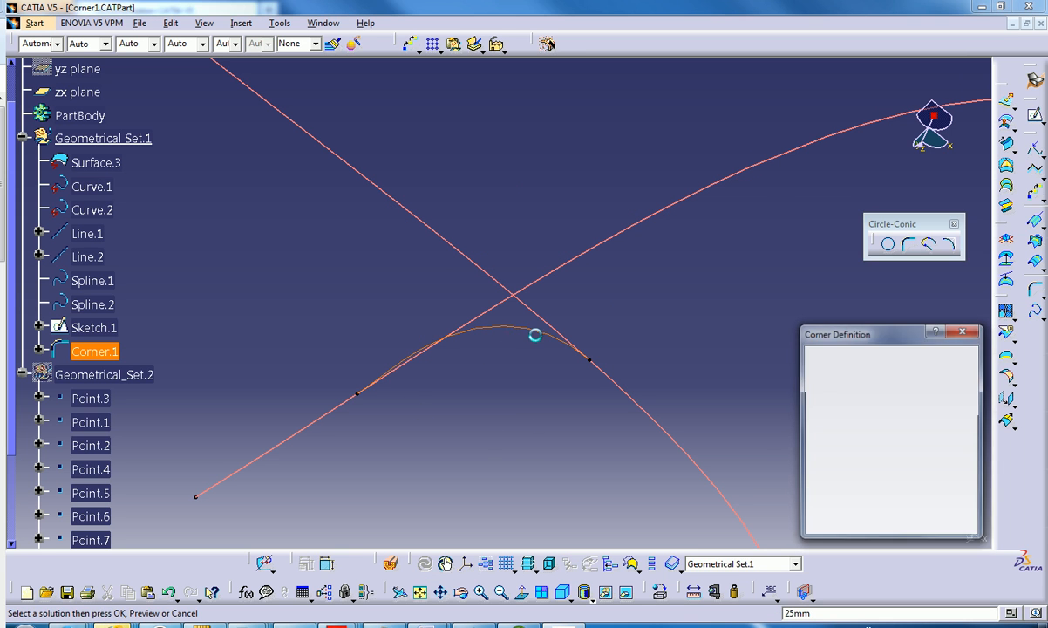
click(817, 446)
click(816, 412)
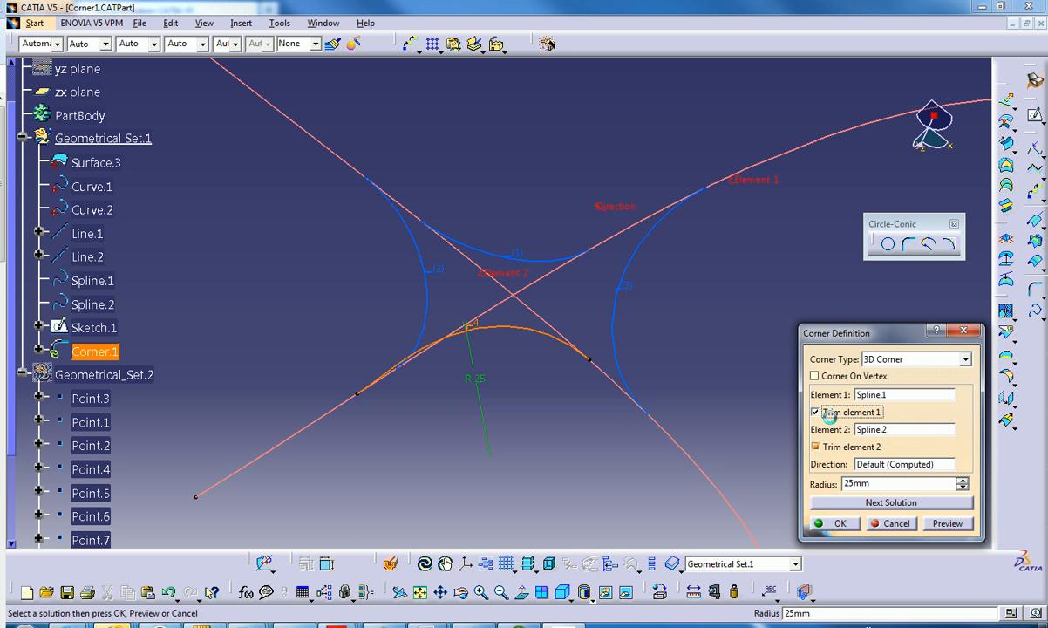
click(959, 529)
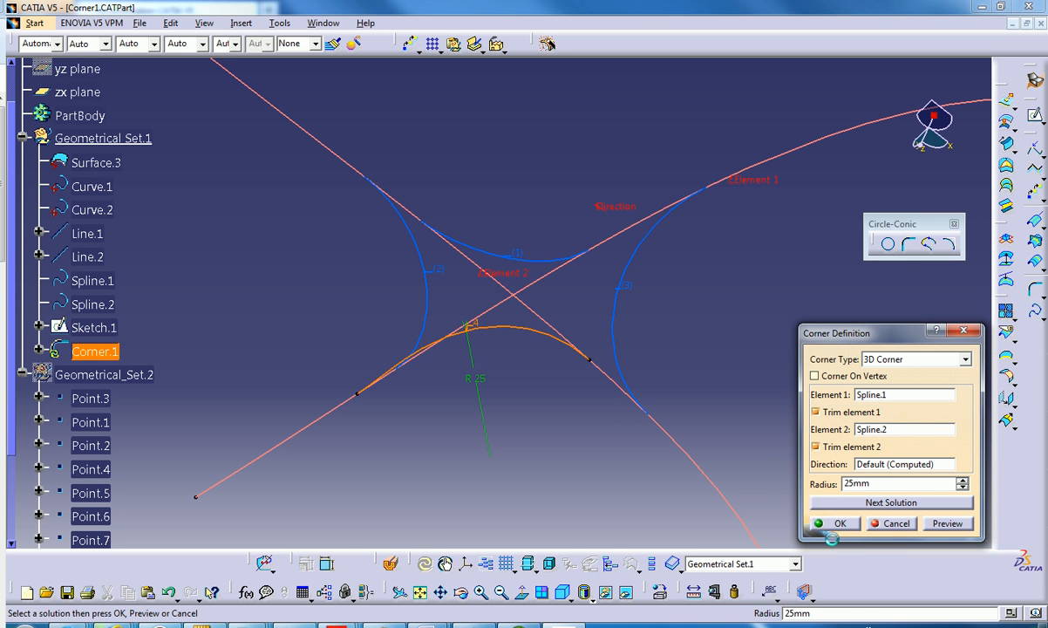
click(827, 526)
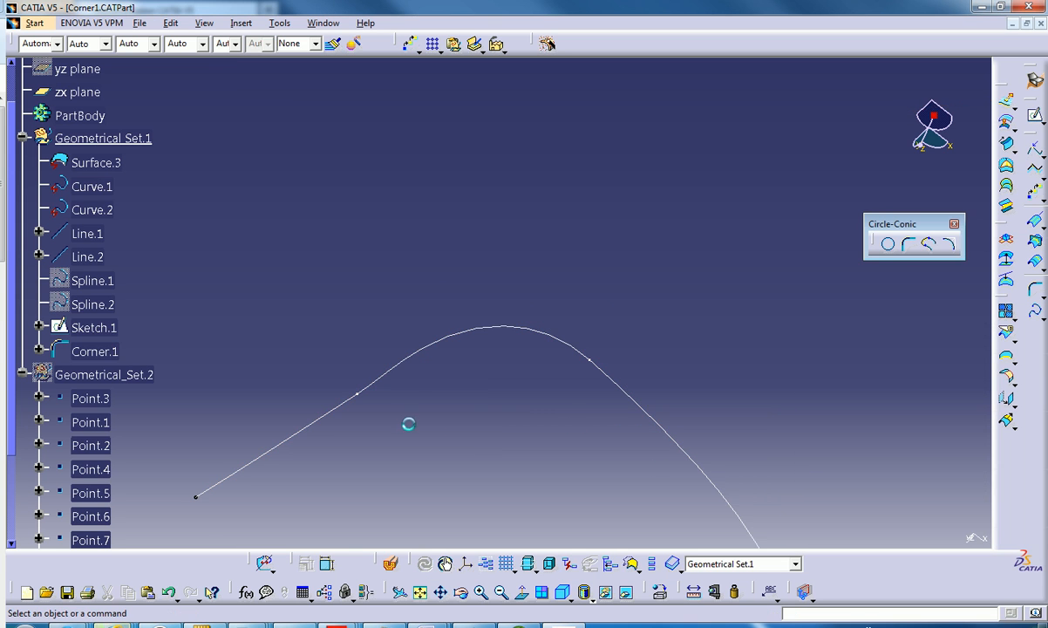
Step: Change the trimmed Corner.1 to solution 1, above the crossing of the two splines
middle_drag(445, 362, 503, 234)
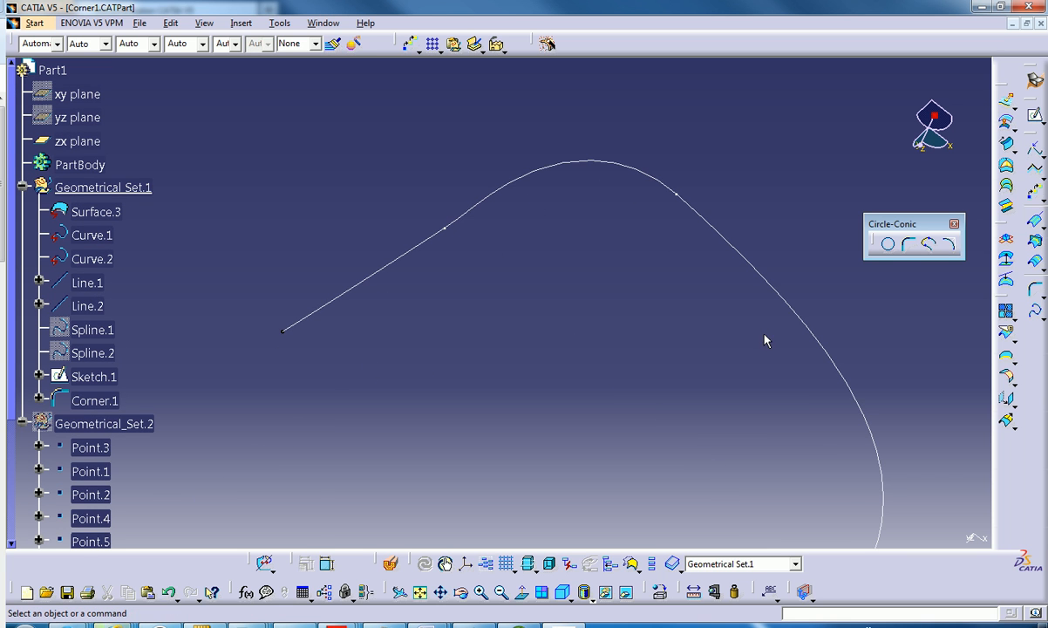
double_click(96, 400)
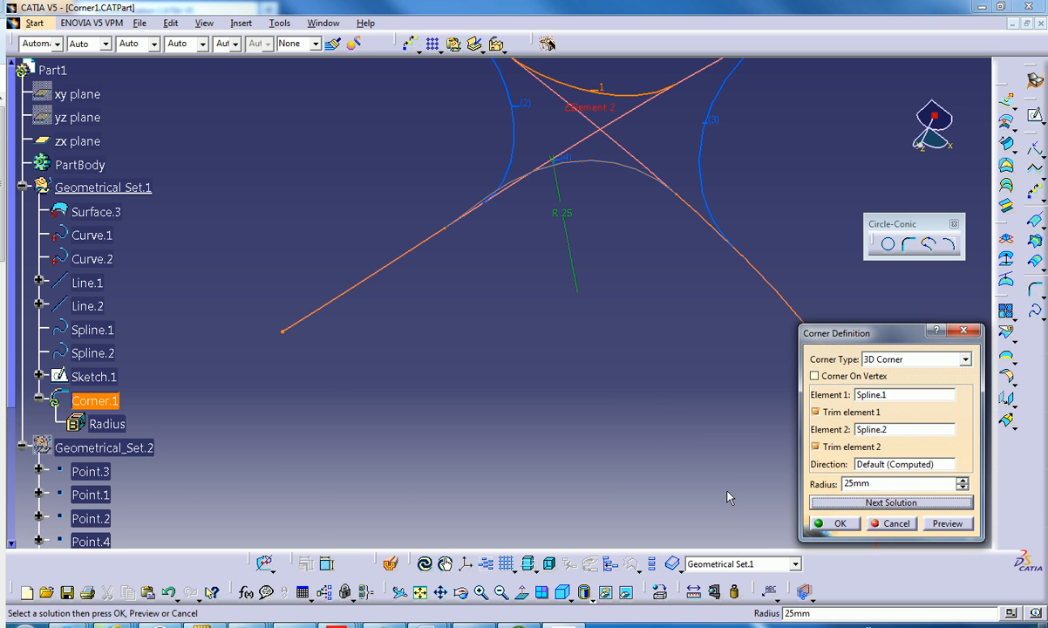
click(827, 526)
middle_drag(649, 335, 586, 563)
middle_drag(593, 371, 596, 431)
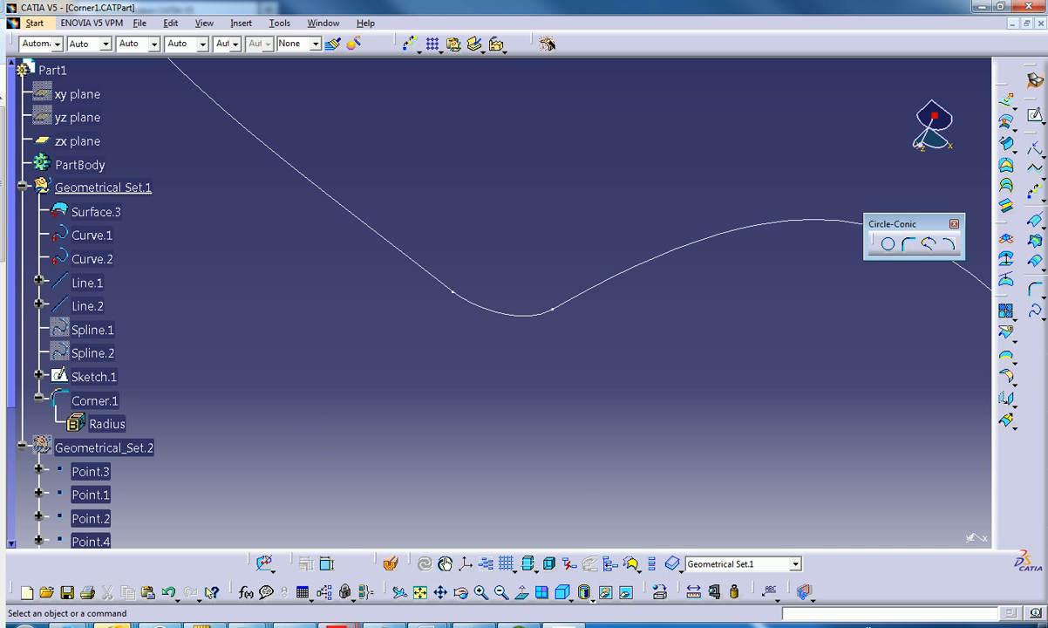
Step: Switch to the ConnectCurve1.CATPart document
mouse_move(336, 624)
key(alt+Tab)
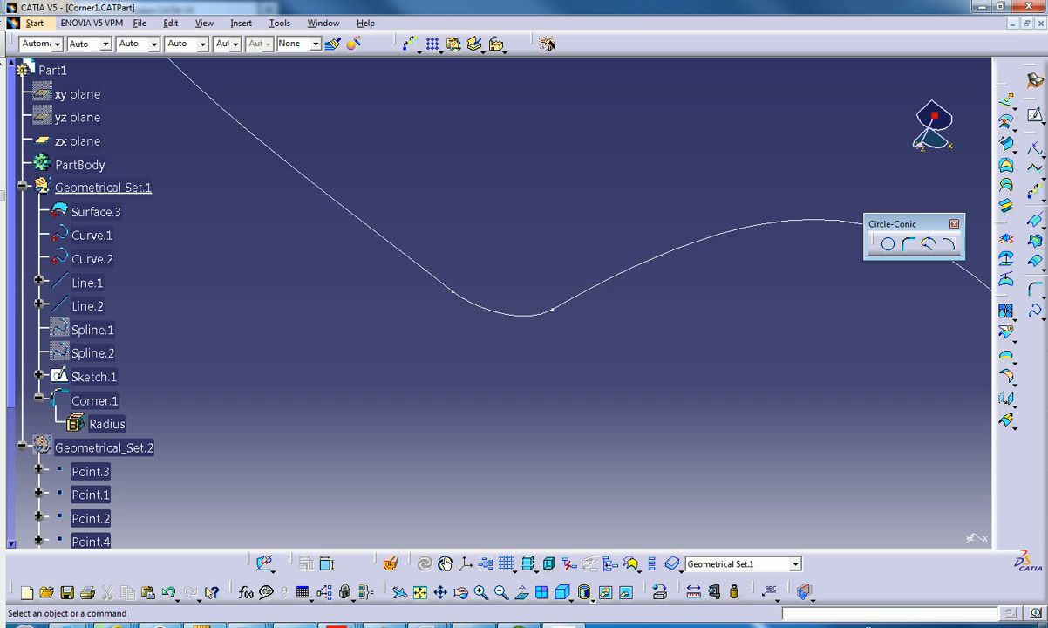
click(948, 244)
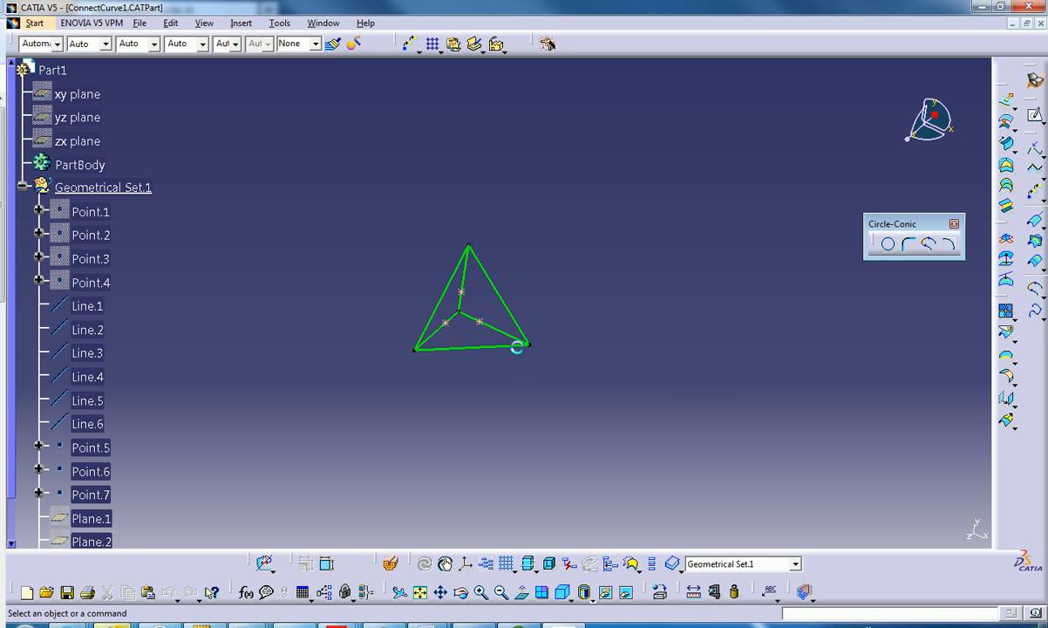
Step: Create a normal connect curve from Point.5 on Line.2 to Point.6 on Line.5 with tangency continuity, tension 1 and trimmed elements
middle_drag(507, 327, 578, 304)
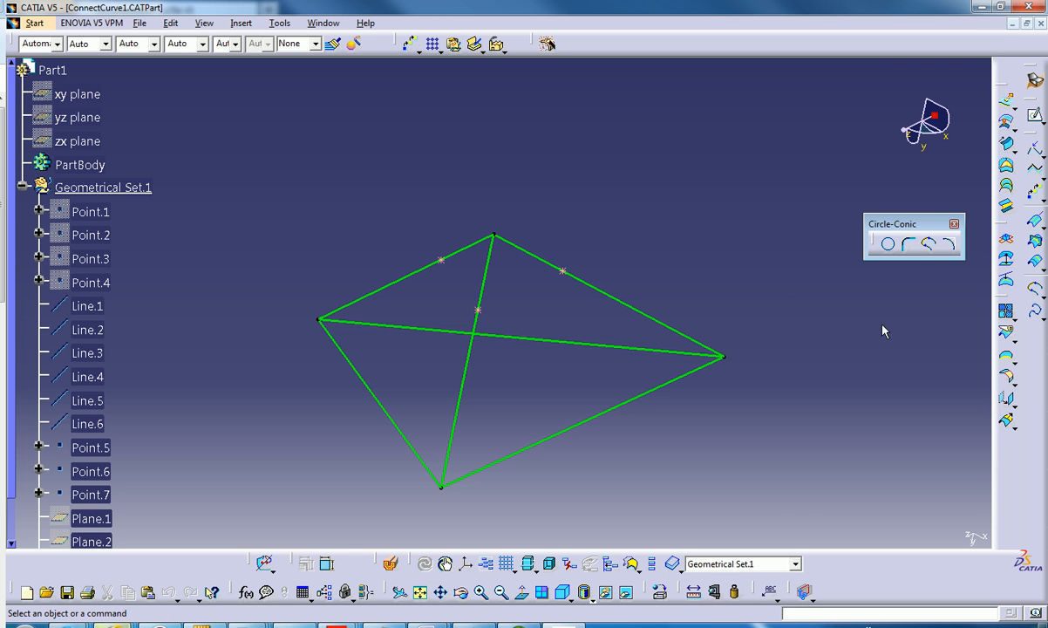
click(929, 247)
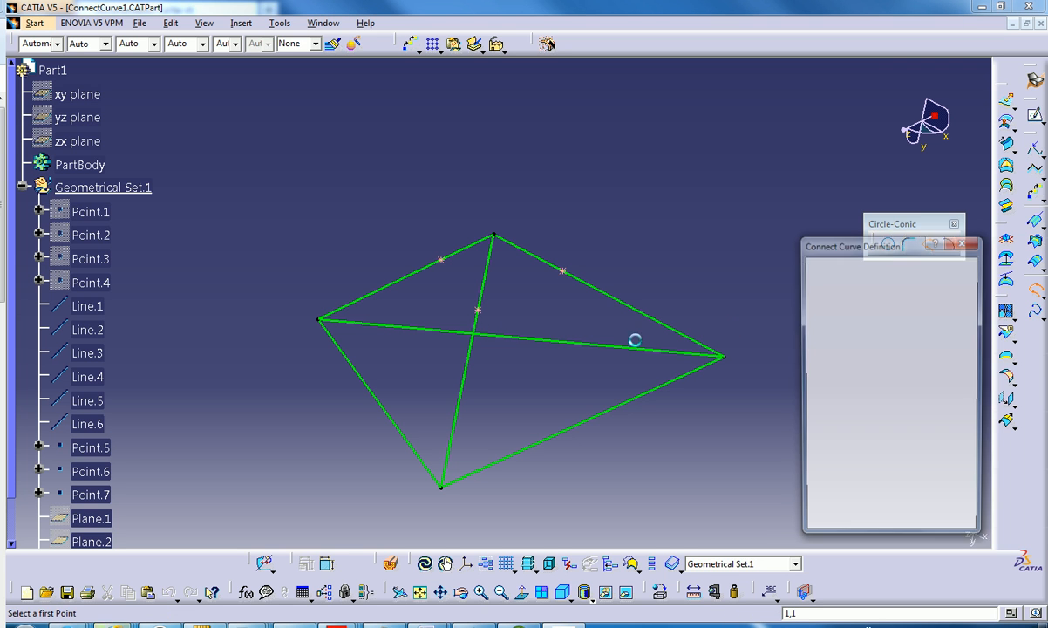
click(478, 311)
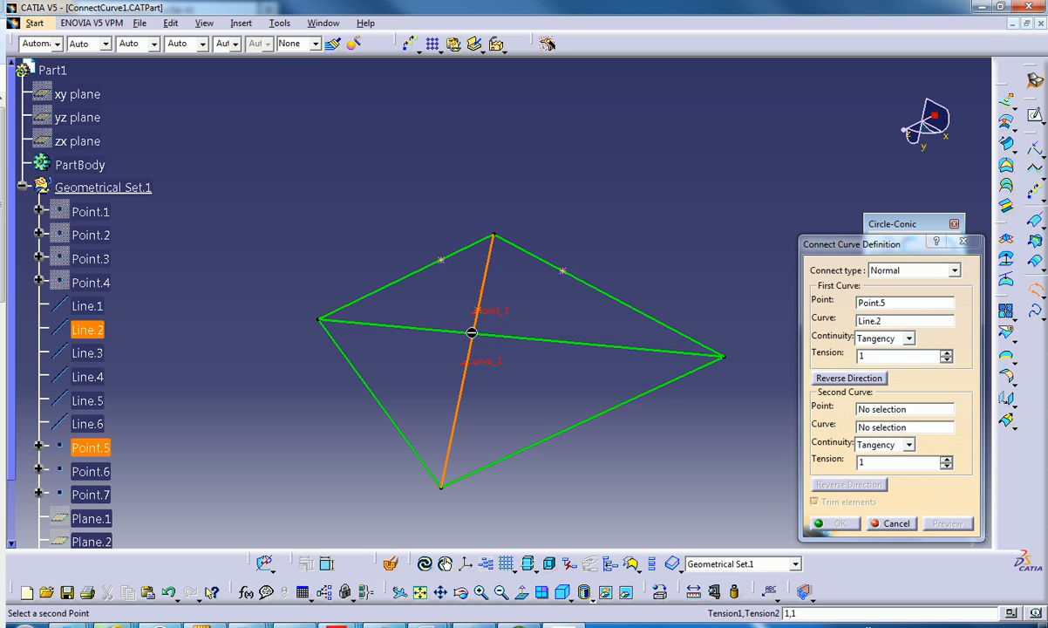
click(566, 273)
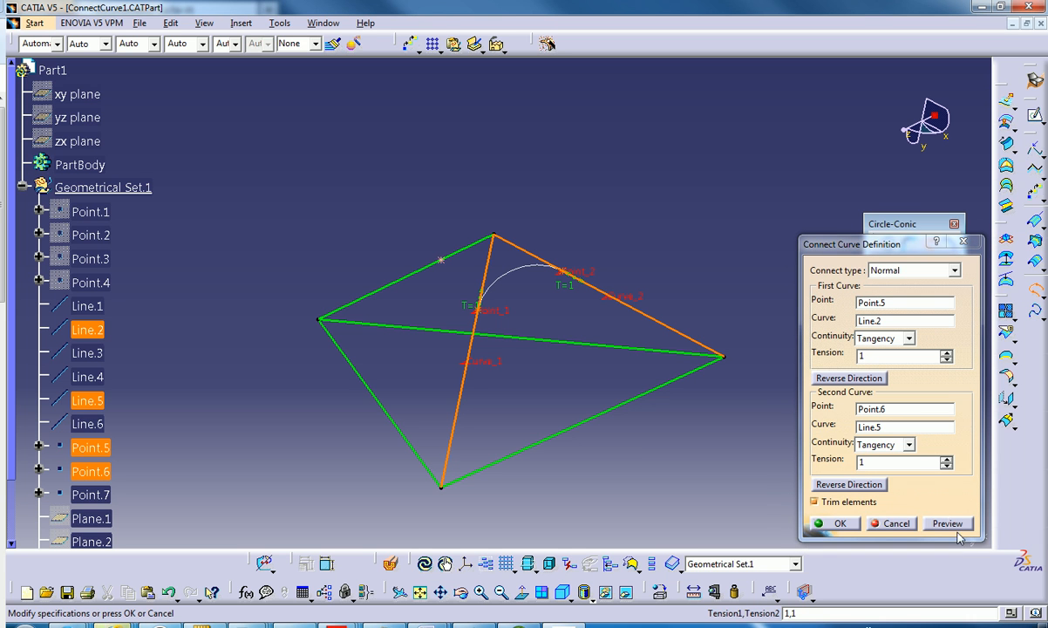
click(835, 524)
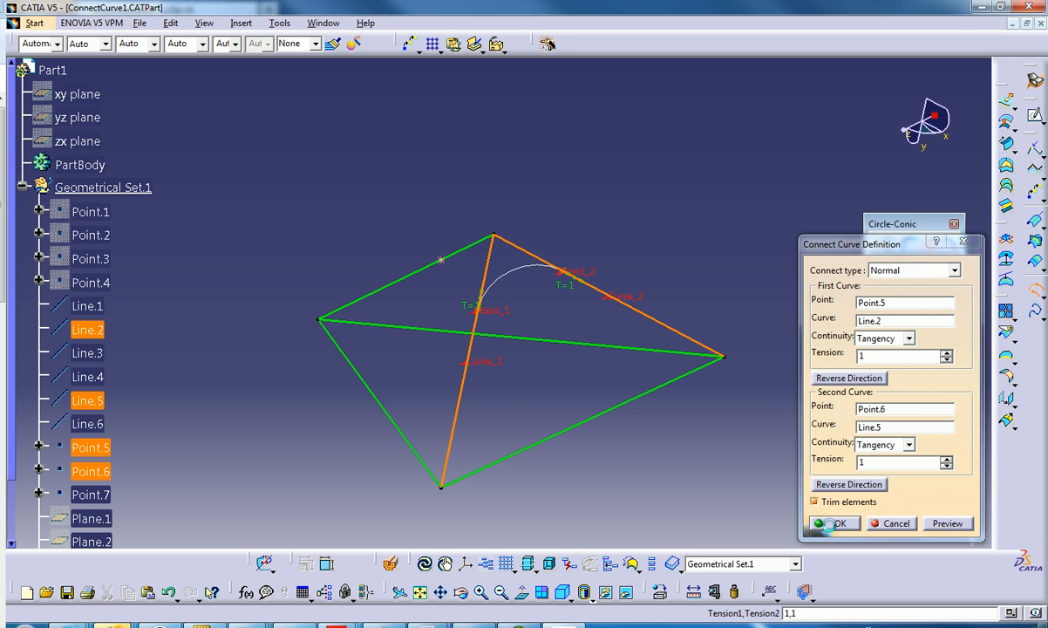
Step: Create a trimmed tangent connect curve from Point.5 on Line.2 to Point.7 on Line.6, reversing the first curve's direction
middle_drag(567, 352, 651, 367)
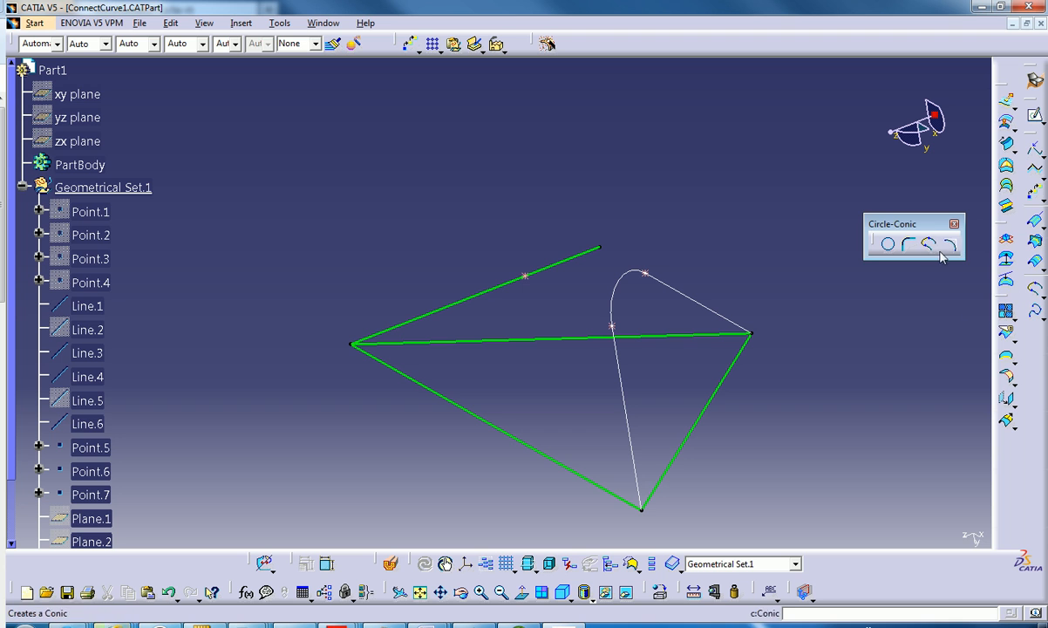
click(1006, 310)
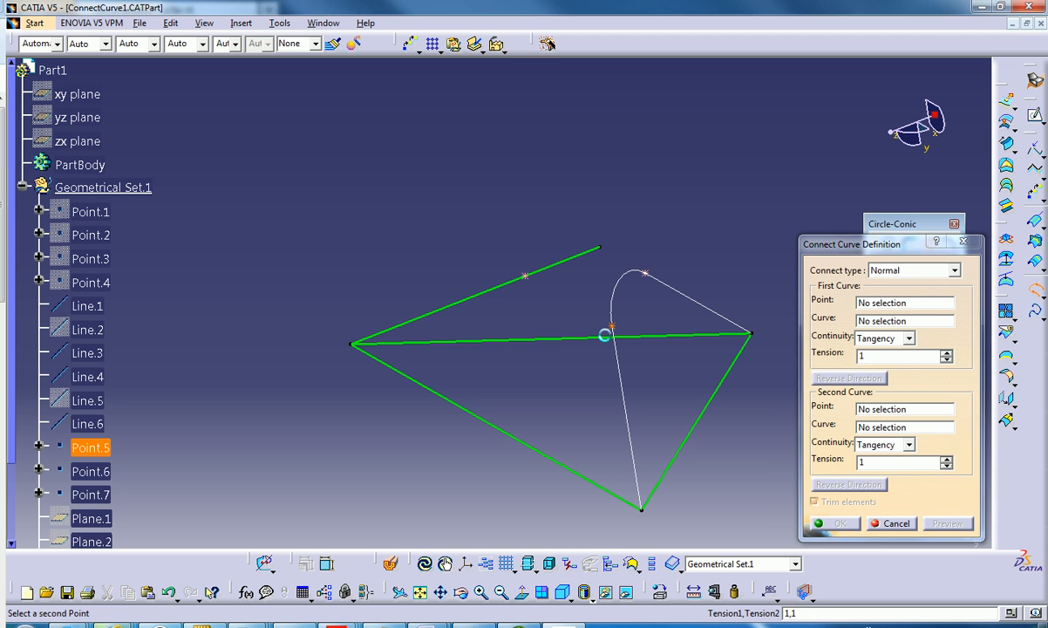
click(608, 326)
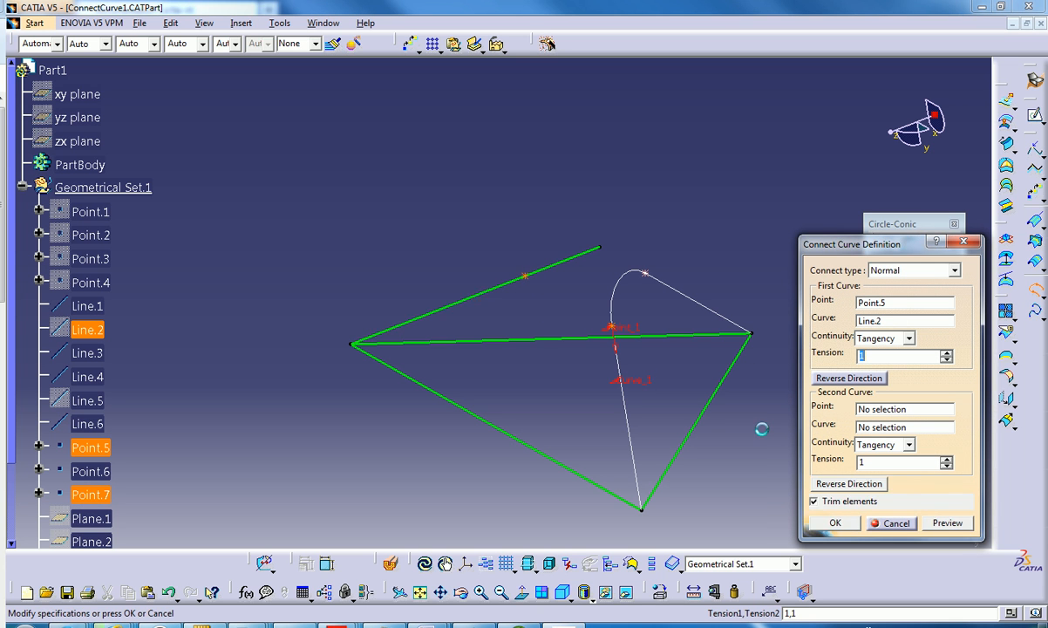
click(532, 279)
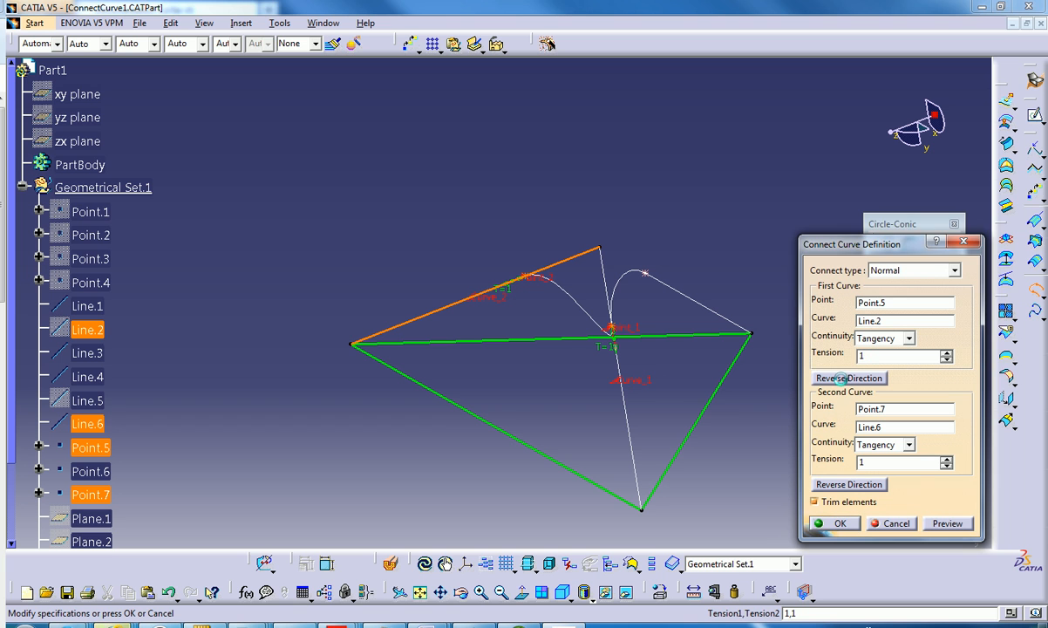
click(846, 380)
click(836, 523)
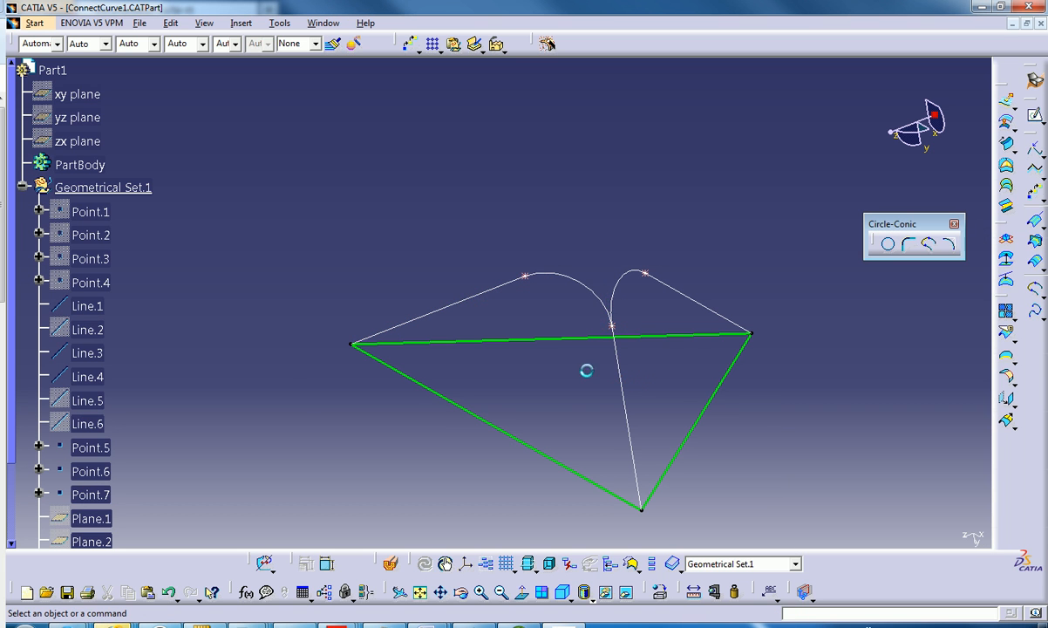
middle_drag(517, 388, 528, 304)
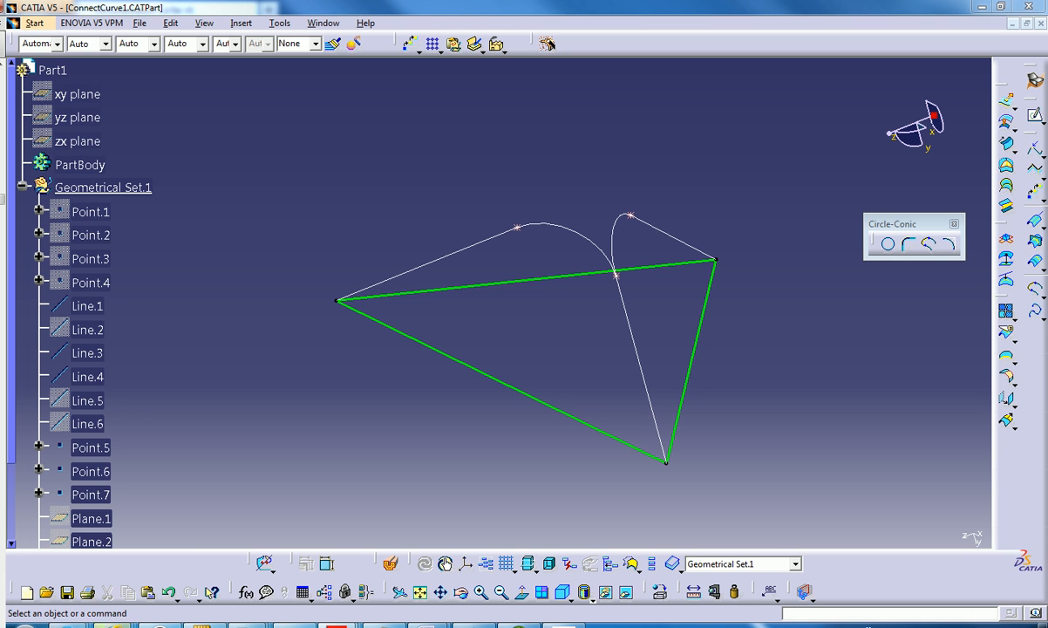
Step: Create a spline through Point.5, Point.7, Point.6, the lower vertex of Line.3 and the far vertex of Line.1
click(1036, 317)
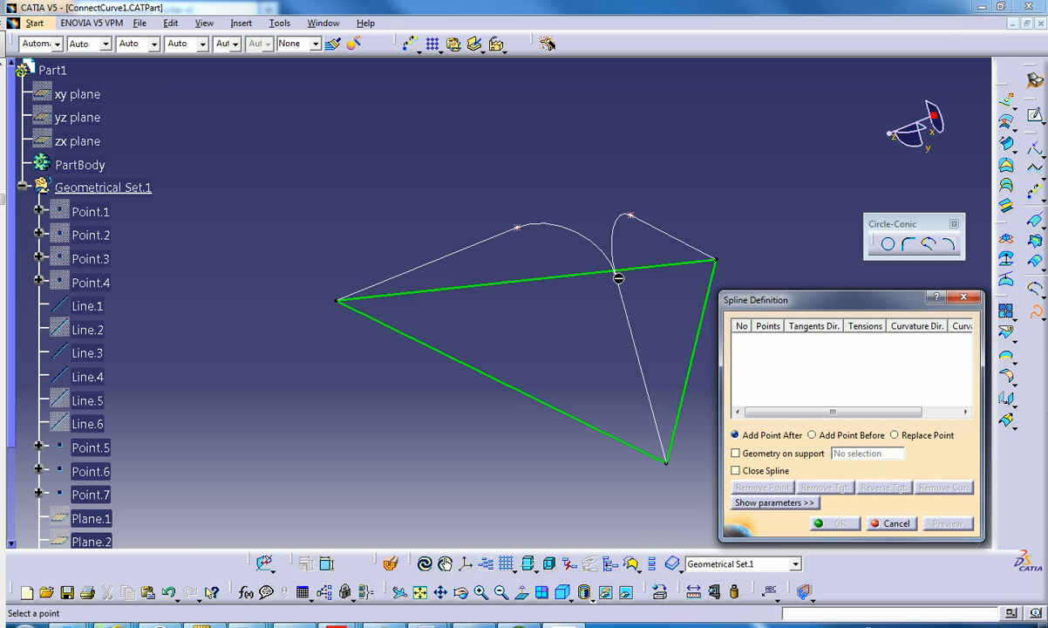
click(520, 230)
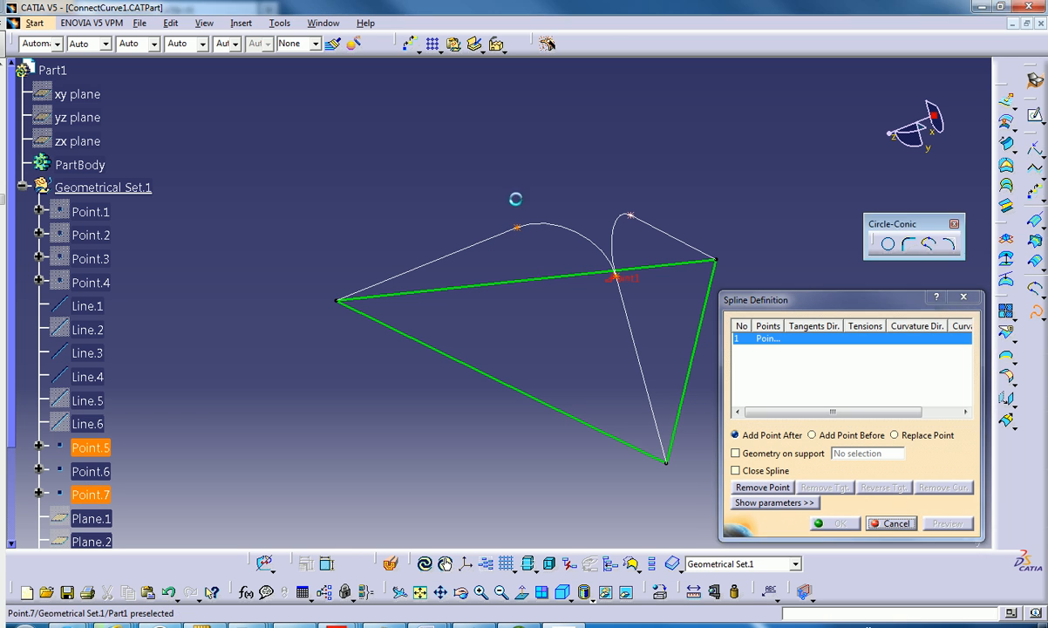
click(629, 215)
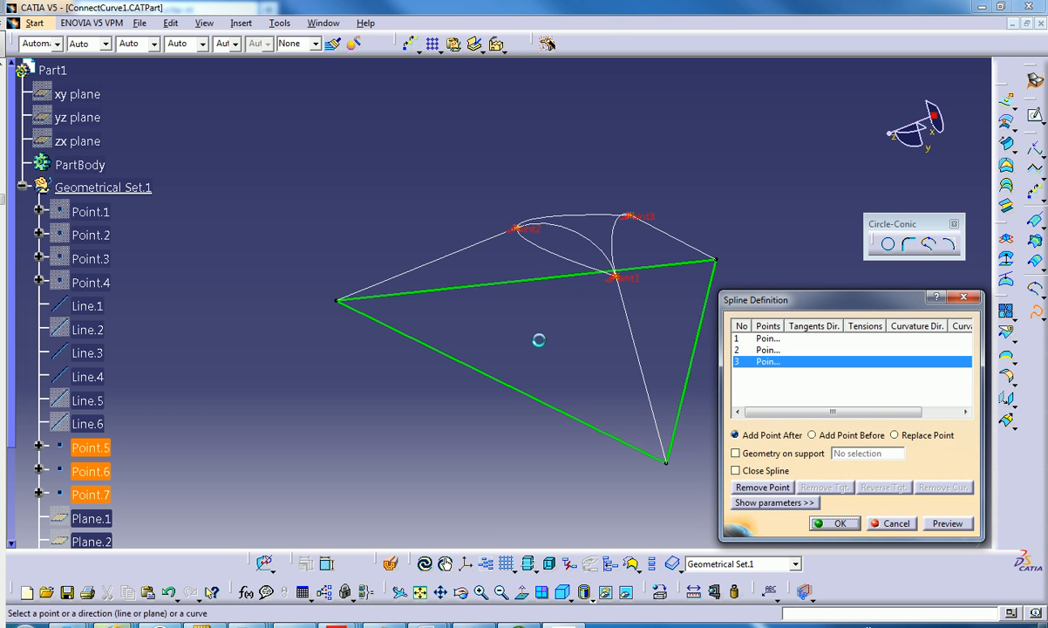
middle_drag(660, 373, 528, 362)
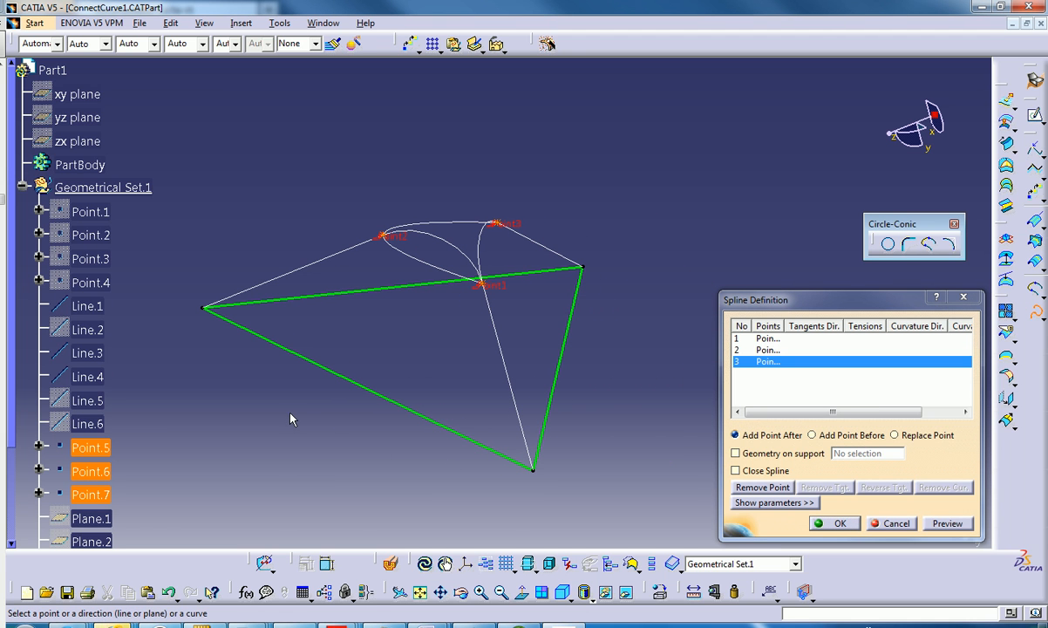
click(532, 469)
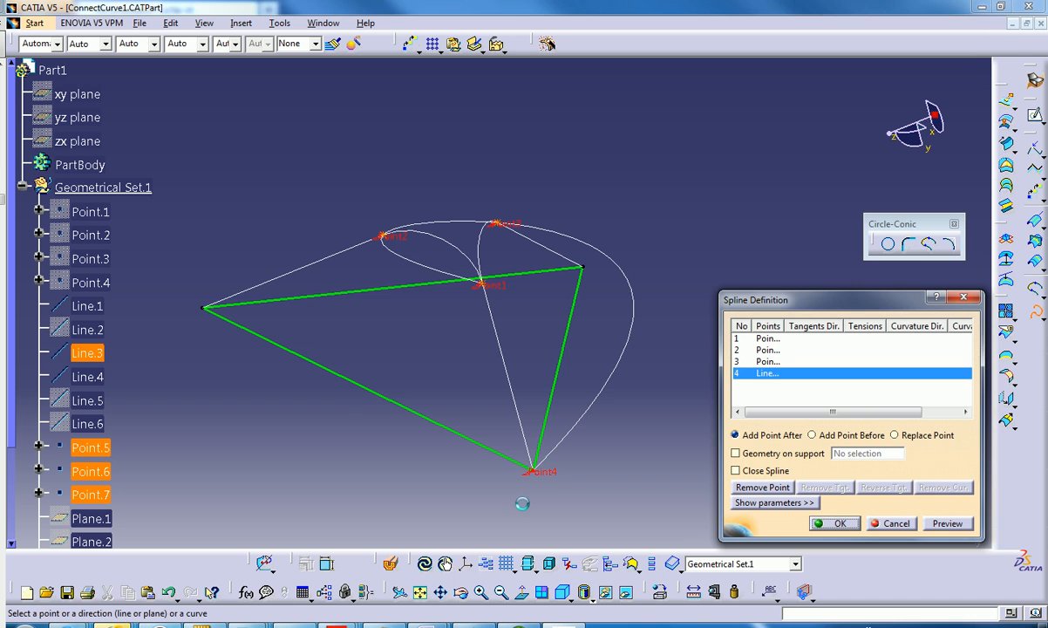
click(209, 309)
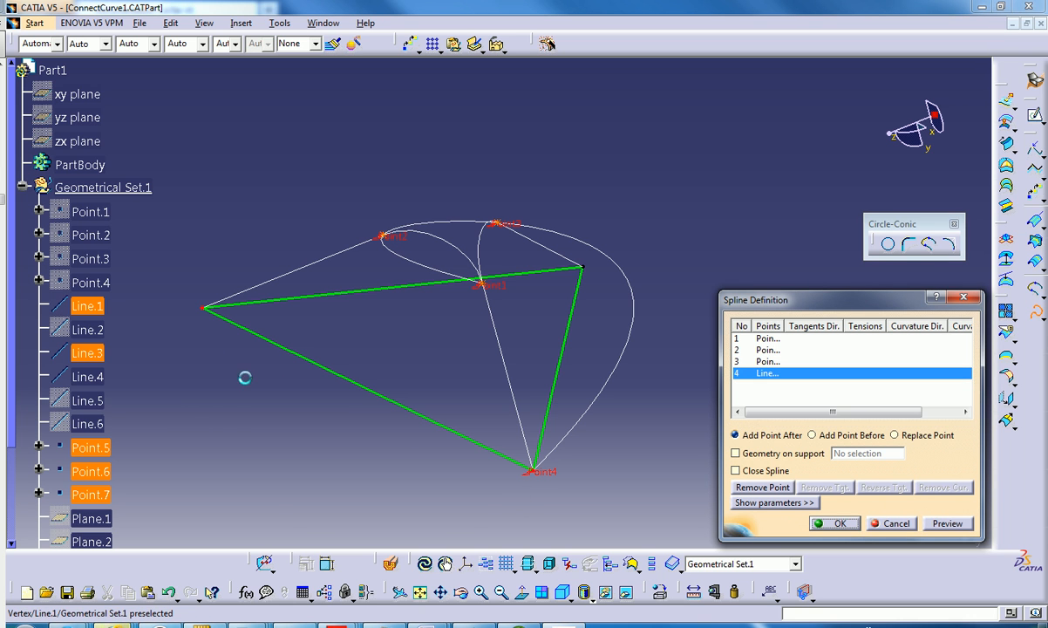
middle_drag(387, 412, 488, 383)
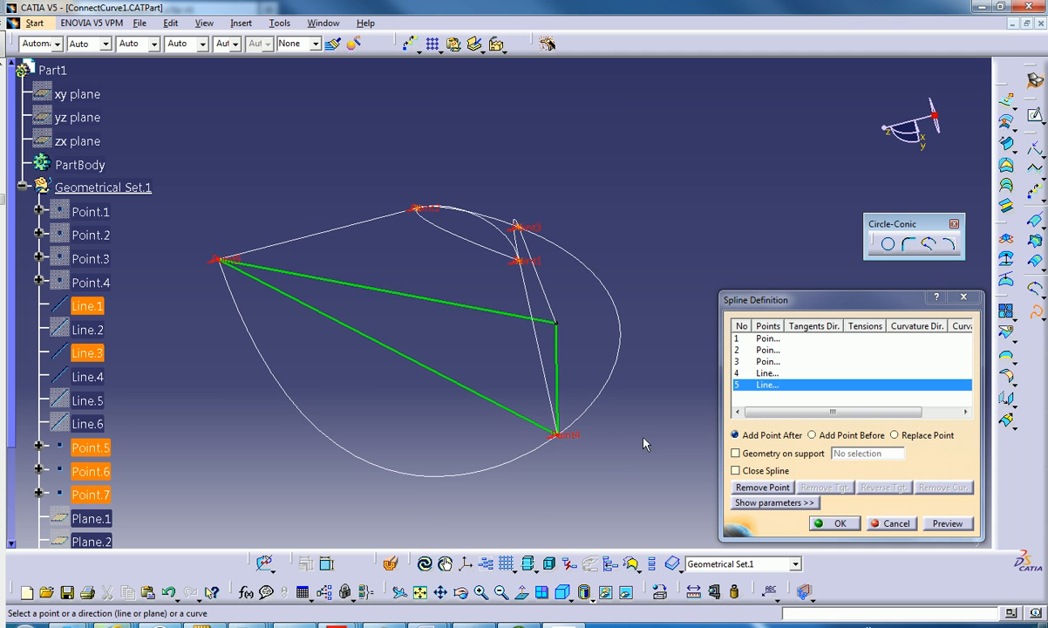
click(821, 524)
middle_drag(596, 411, 568, 422)
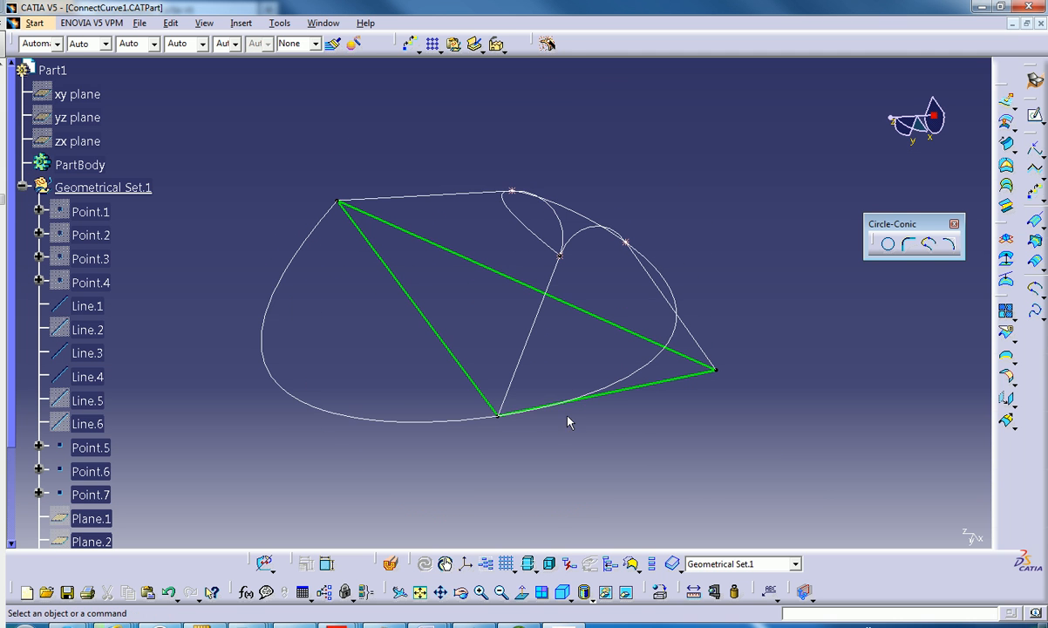
Step: Hide Line.1, Line.3 and Line.4, leaving the spline and connect curves displayed
right_click(93, 306)
click(98, 353)
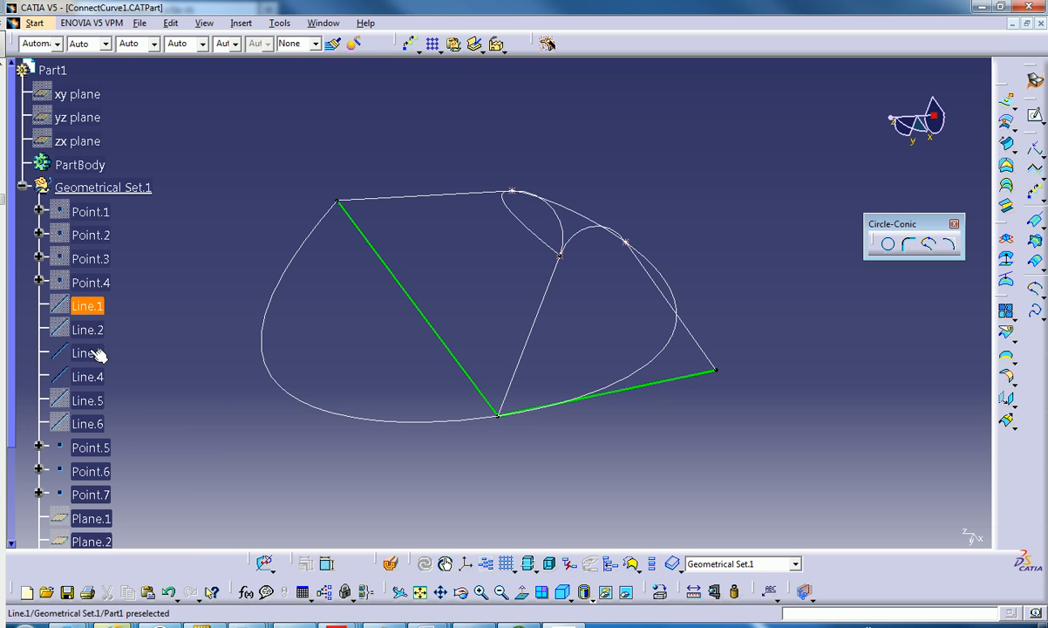
right_click(92, 353)
key(h)
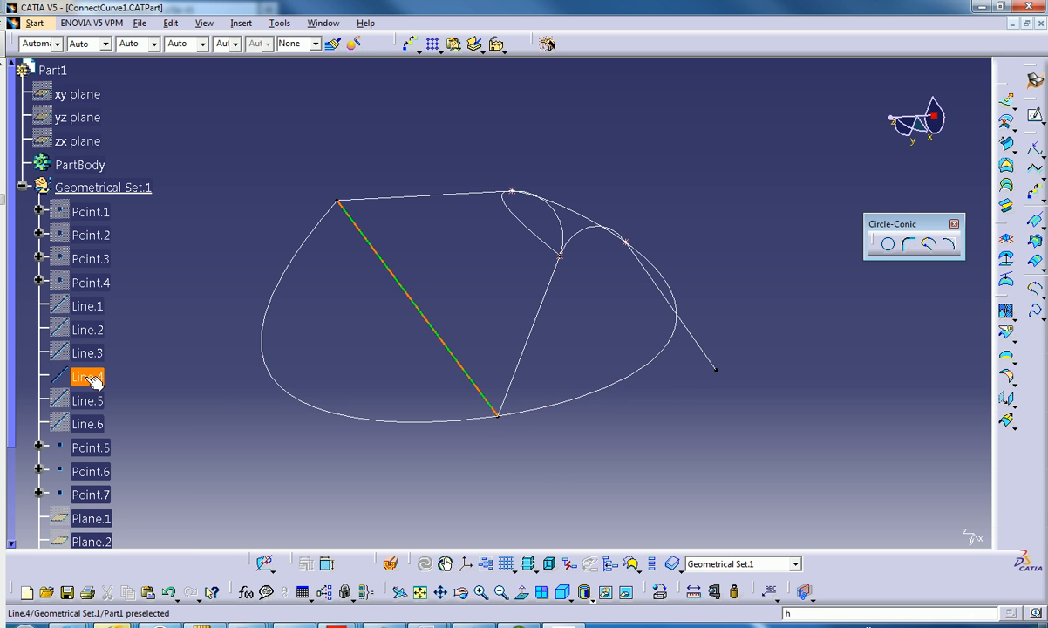
right_click(94, 379)
key(h)
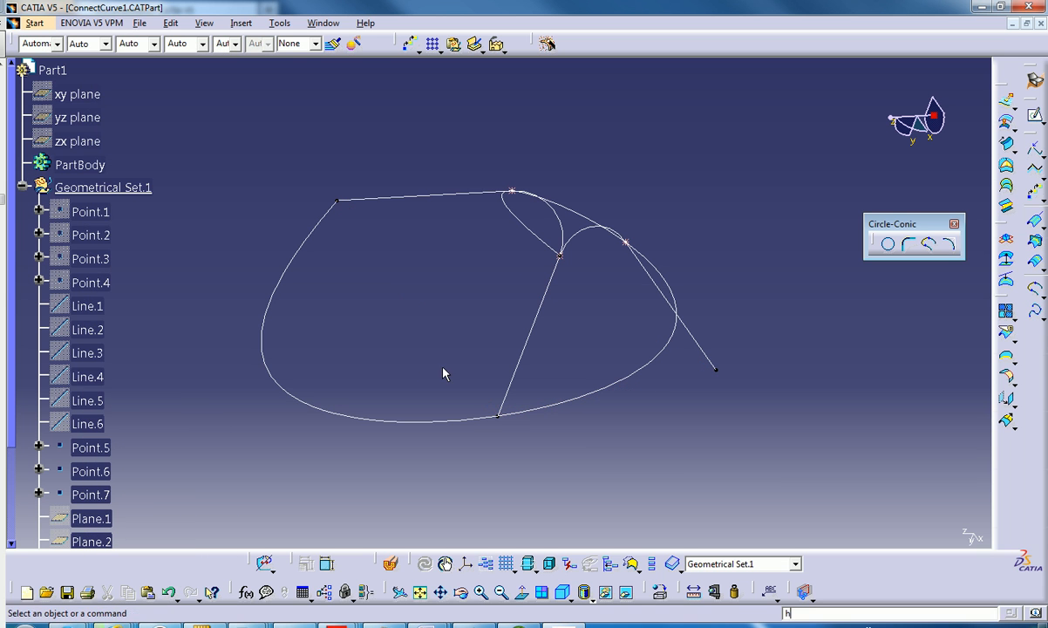
middle_drag(526, 371, 486, 378)
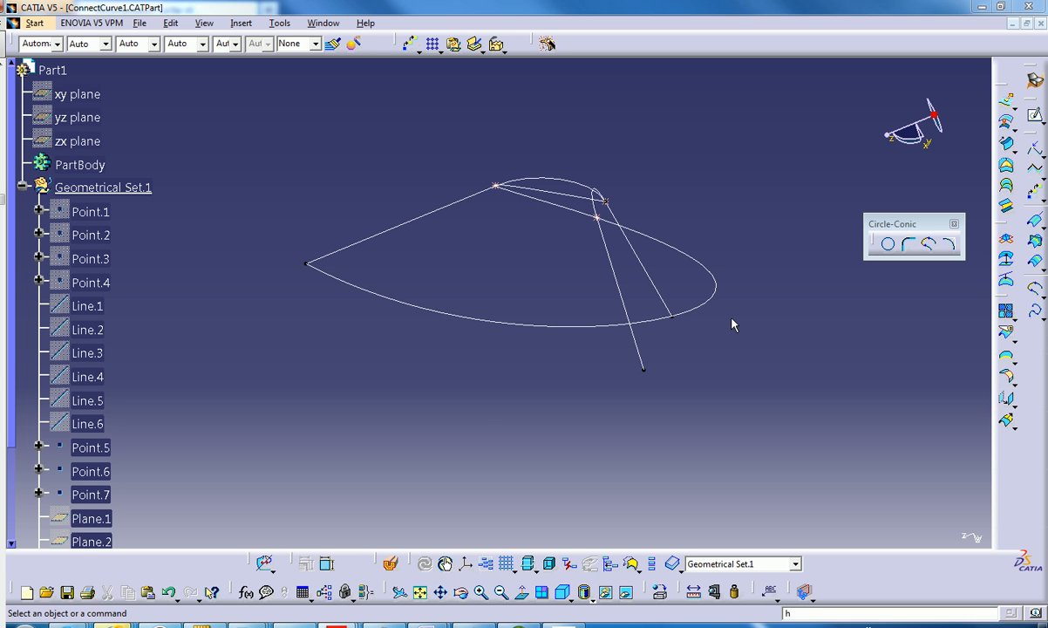
Step: Create a new part in the Generative Shape Design workbench with the default name and options
click(1010, 335)
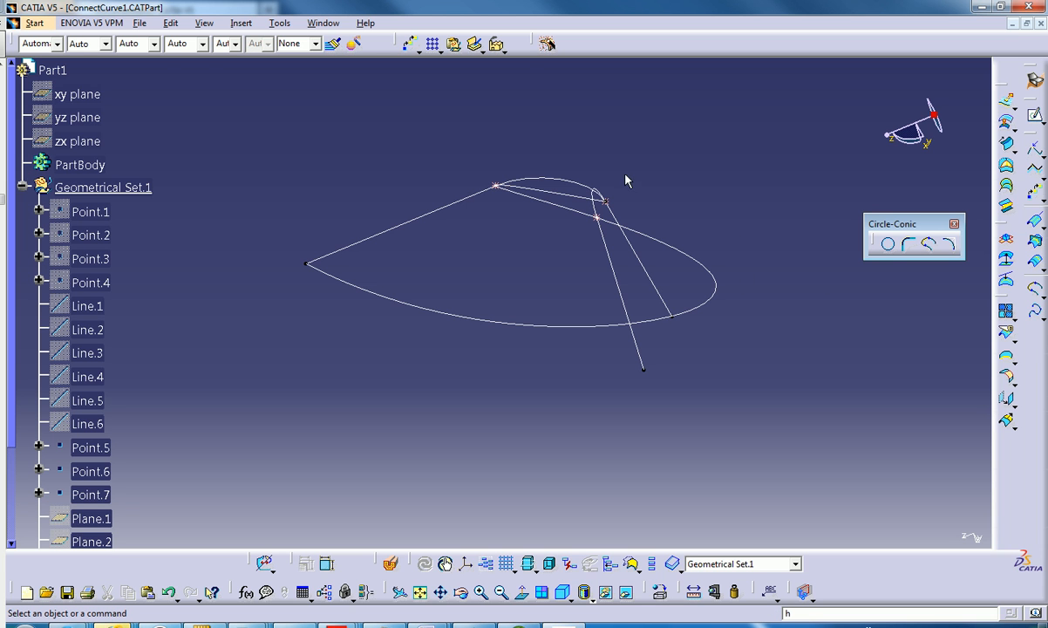
click(35, 23)
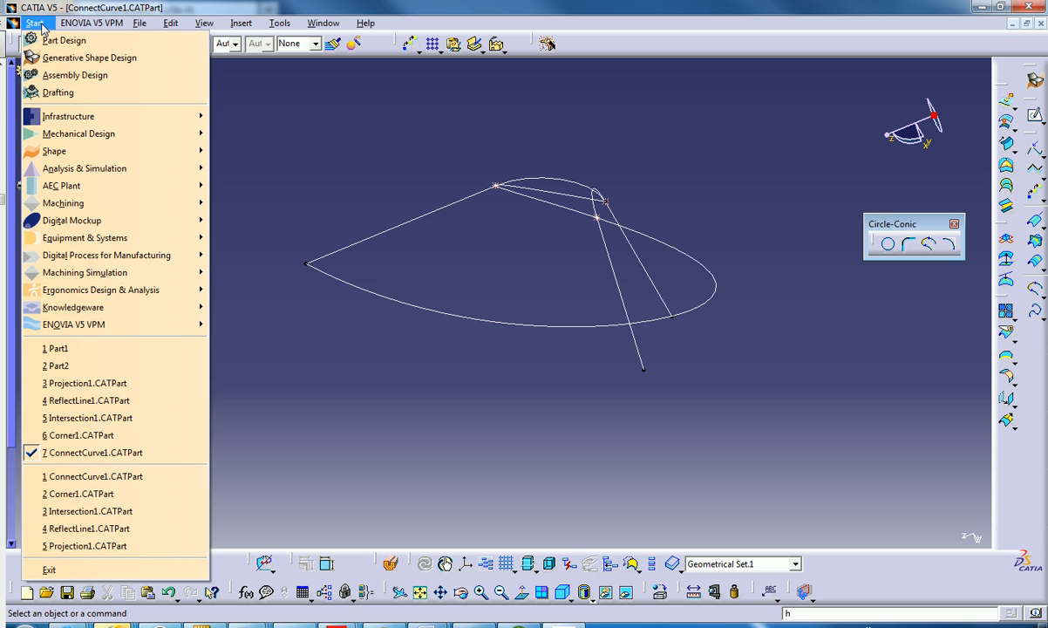
click(78, 57)
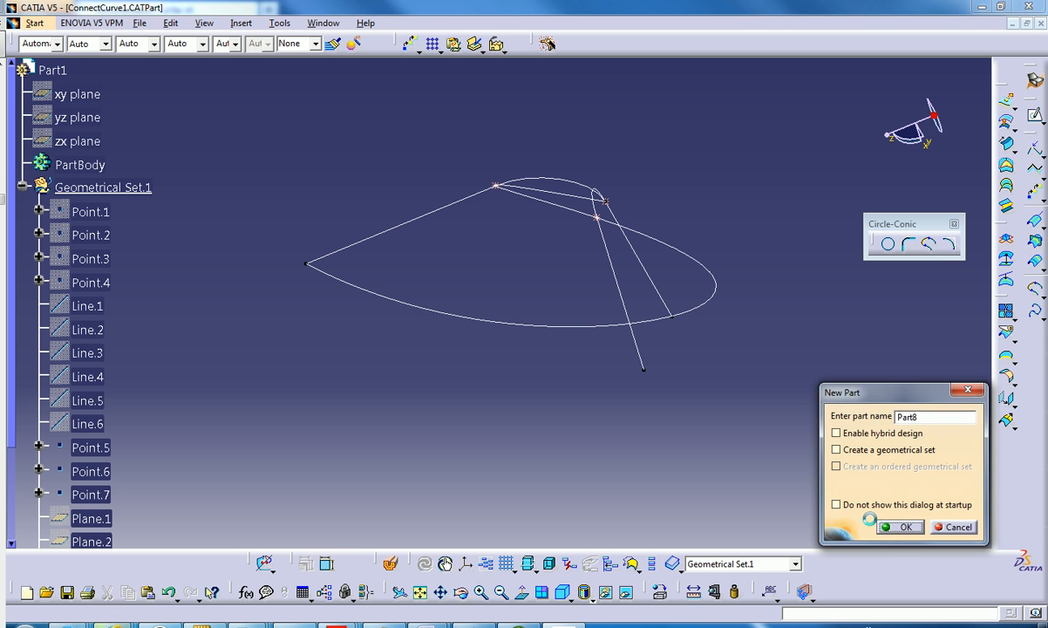
key(Return)
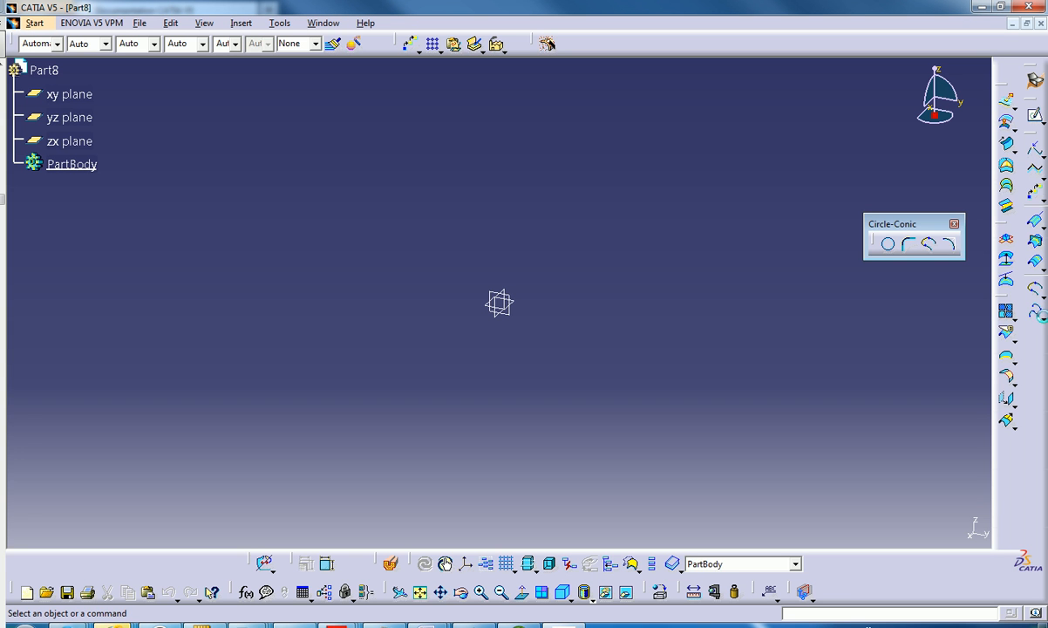
Step: Start a helix and define its starting point by coordinates at X 0 mm, Y 50 mm, Z 0 mm
click(1040, 317)
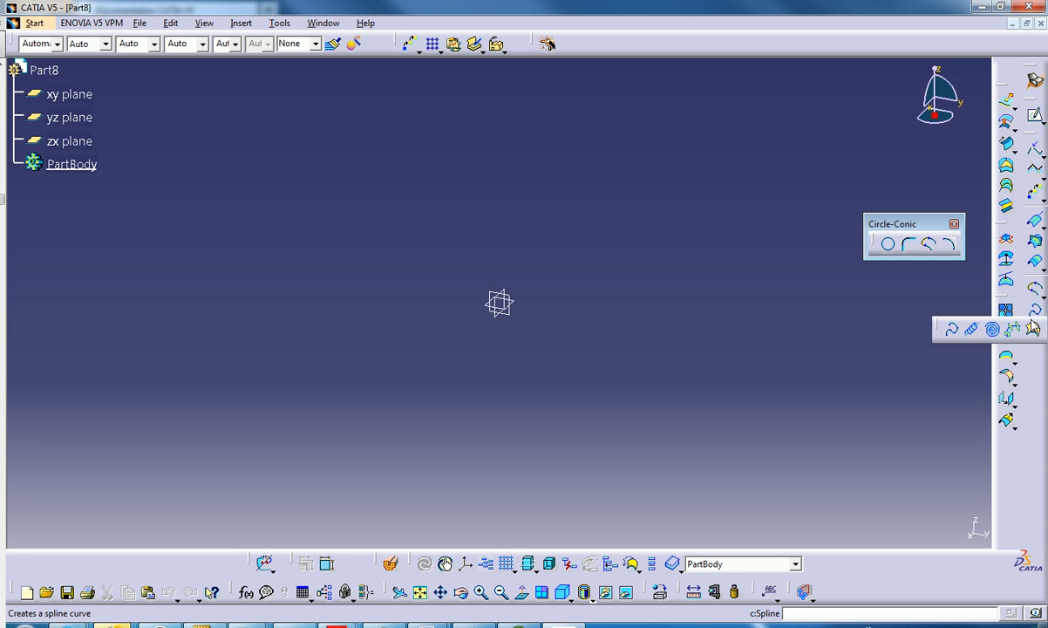
click(970, 331)
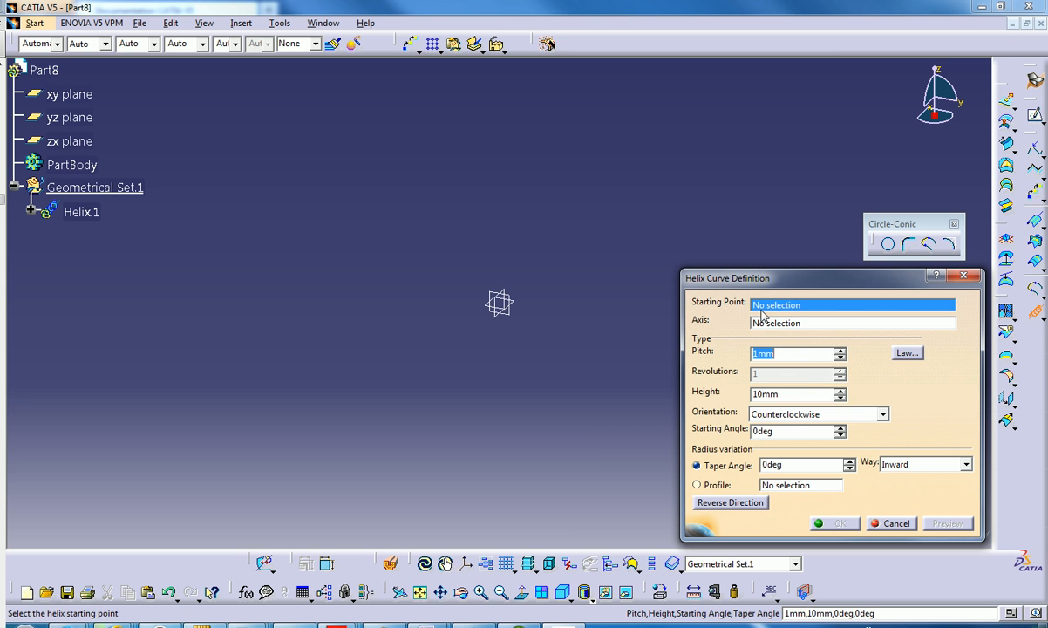
right_click(764, 310)
click(776, 312)
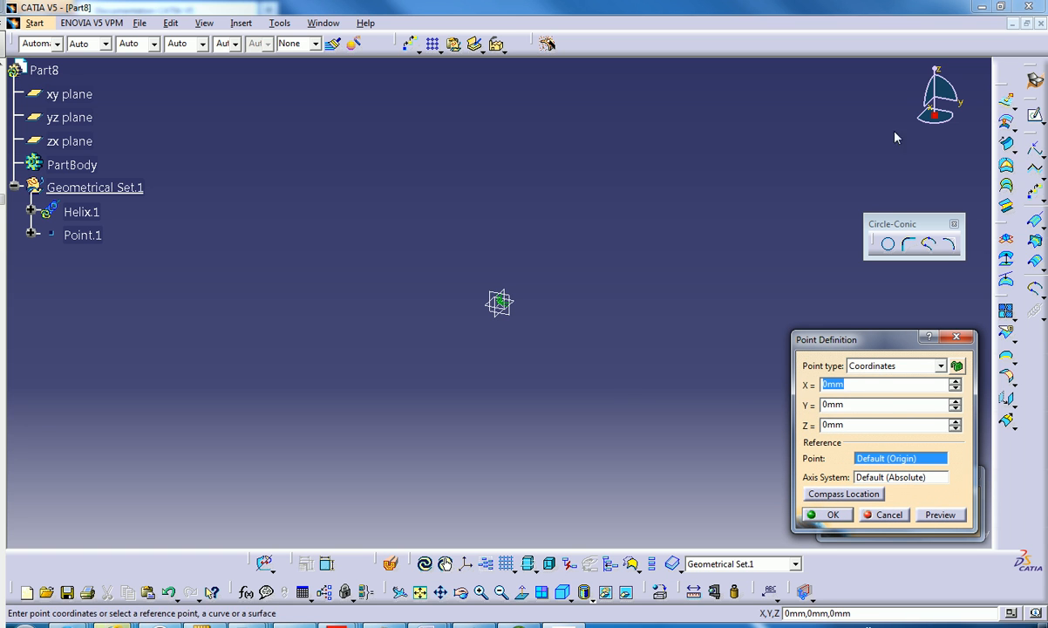
click(853, 405)
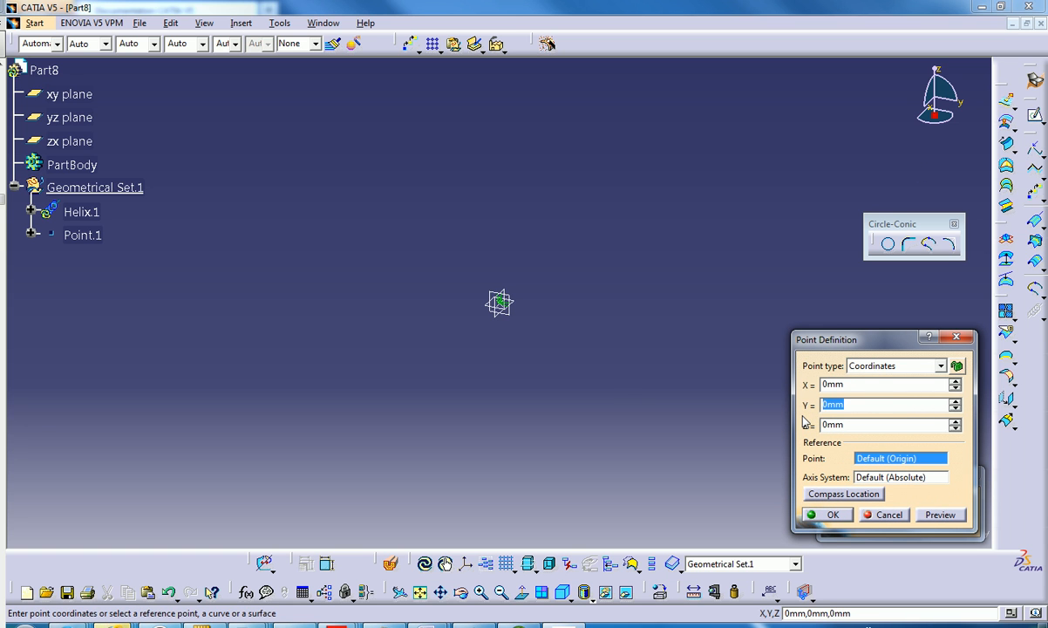
text(50)
key(Tab)
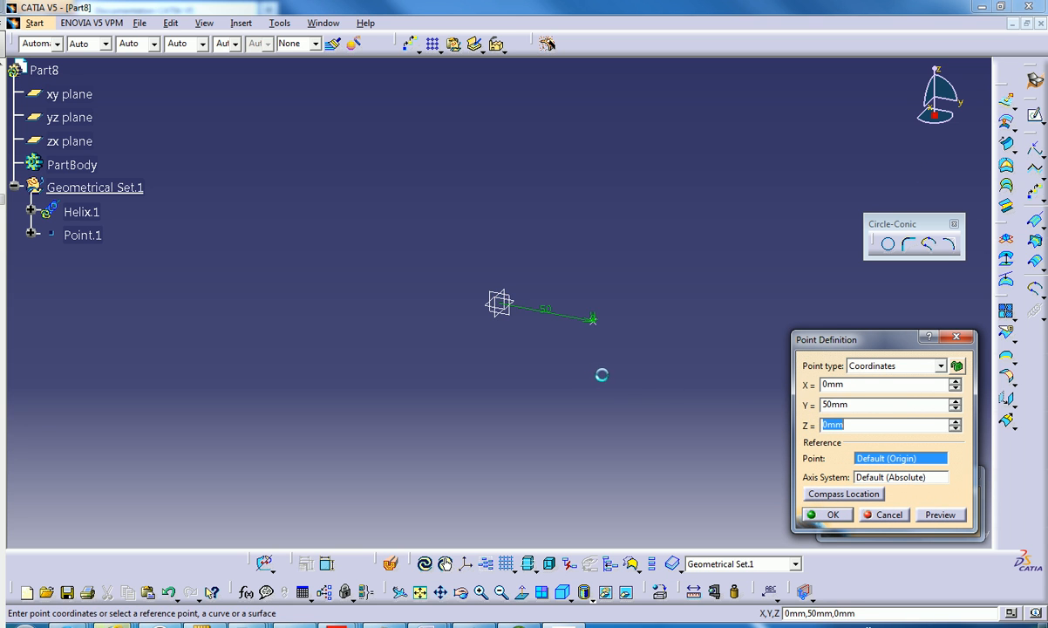
click(830, 514)
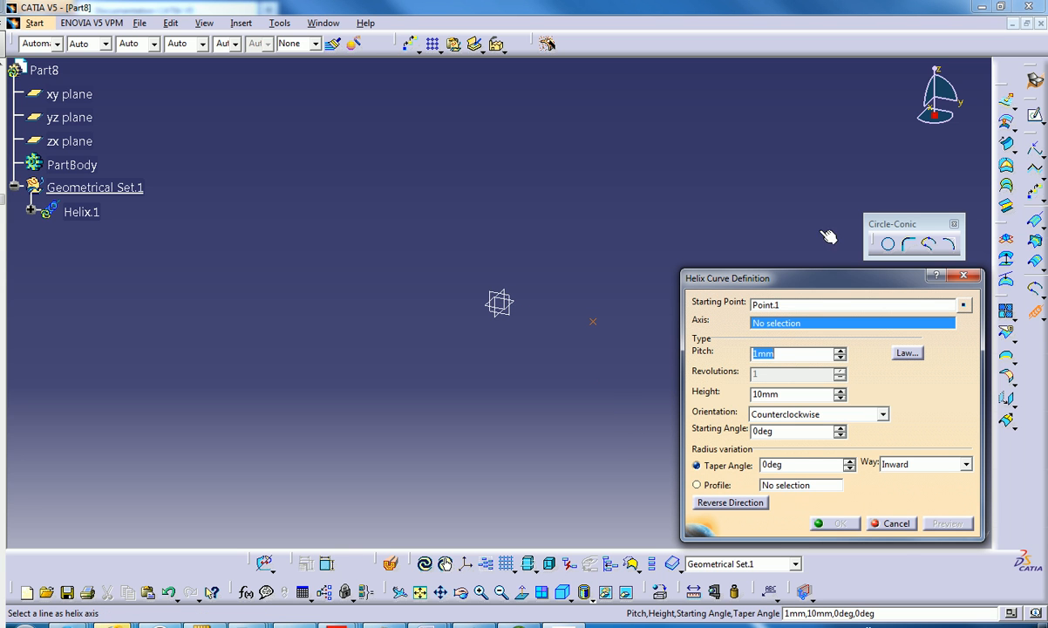
Step: Complete the counterclockwise helix around the Z axis with a height of 50 mm and a pitch of 5 mm
right_click(783, 328)
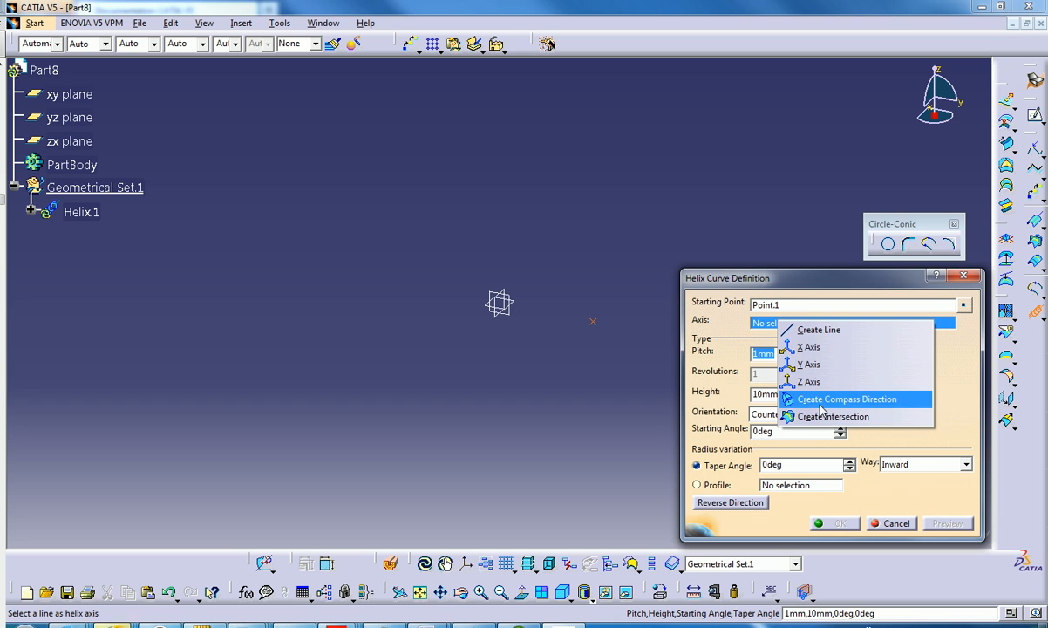
click(807, 379)
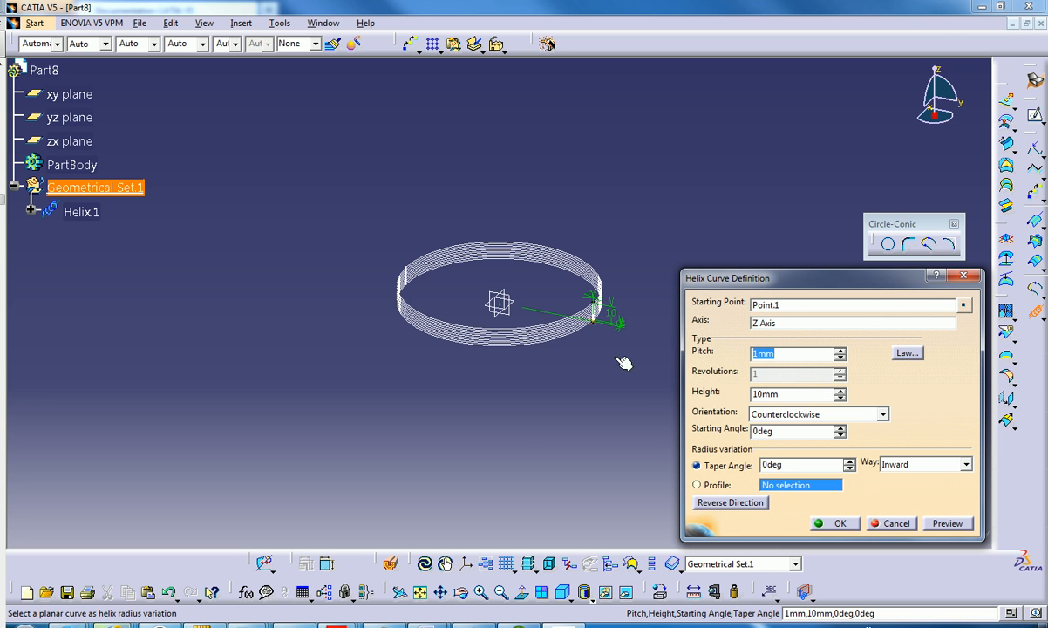
double_click(775, 393)
text(50)
key(Tab)
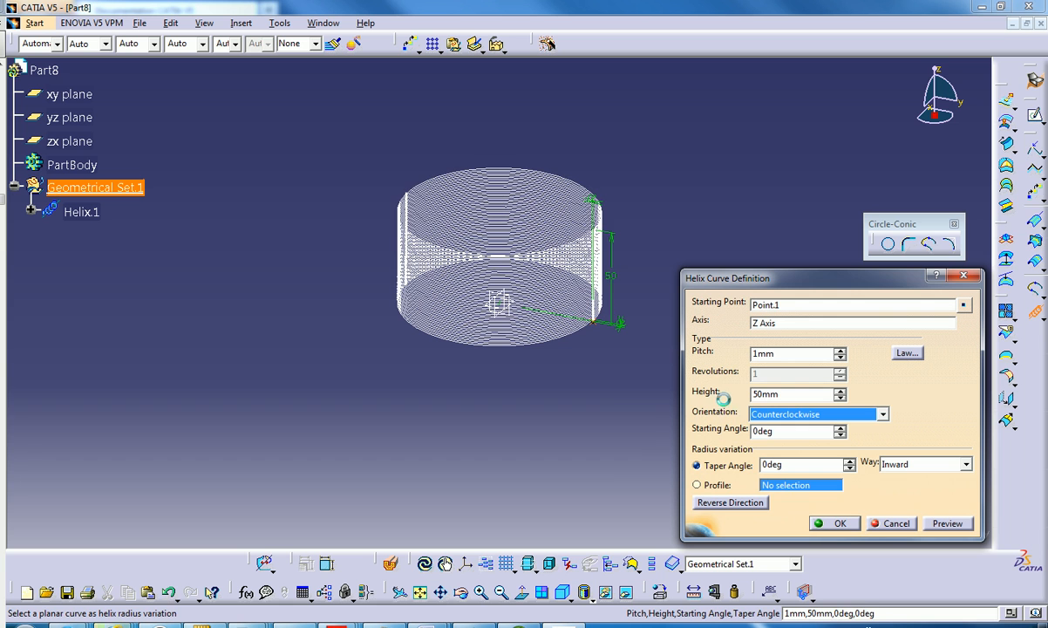
double_click(787, 355)
text(5)
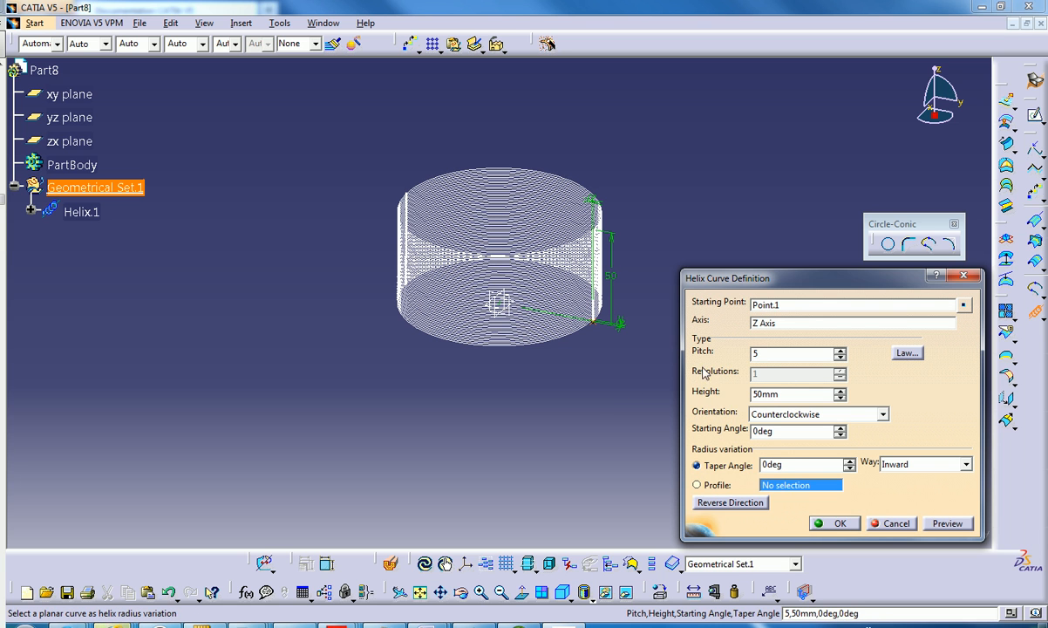
key(Return)
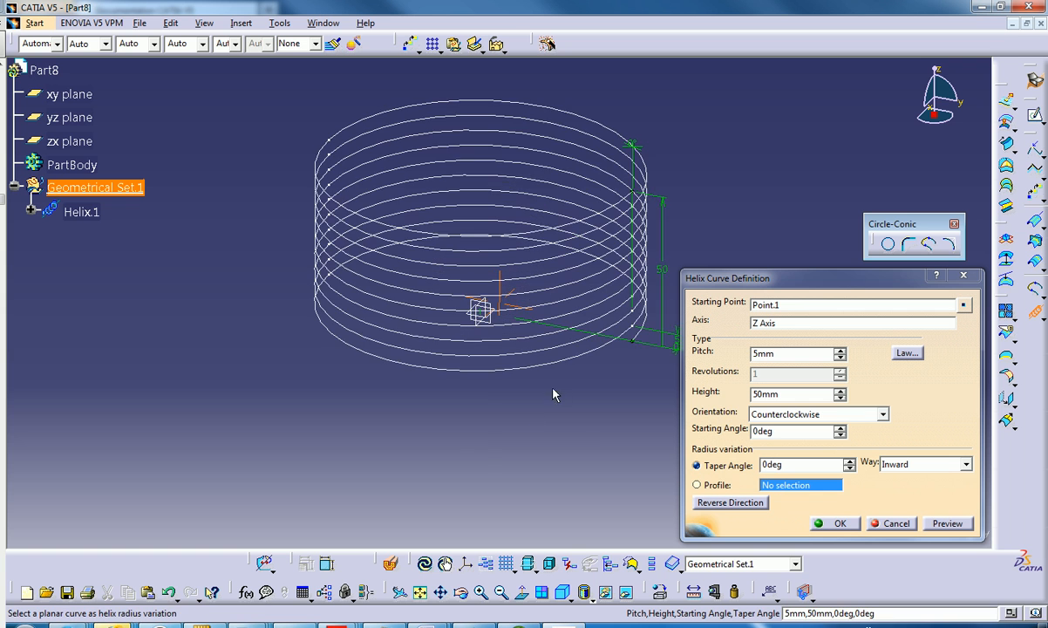
middle_drag(473, 461, 401, 472)
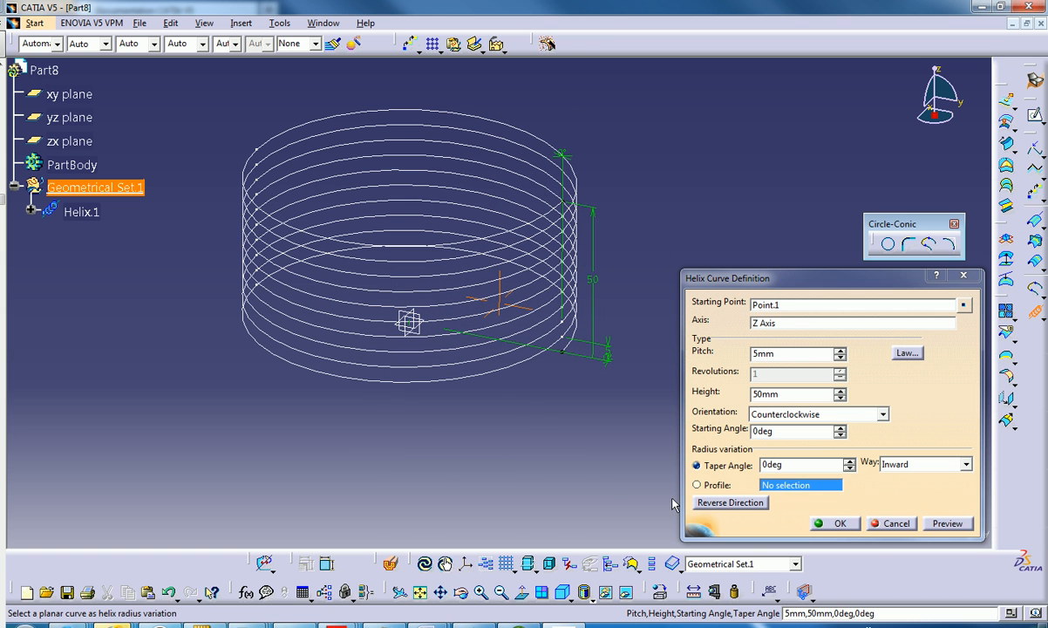
click(842, 528)
middle_drag(570, 406, 641, 449)
middle_drag(528, 428, 549, 409)
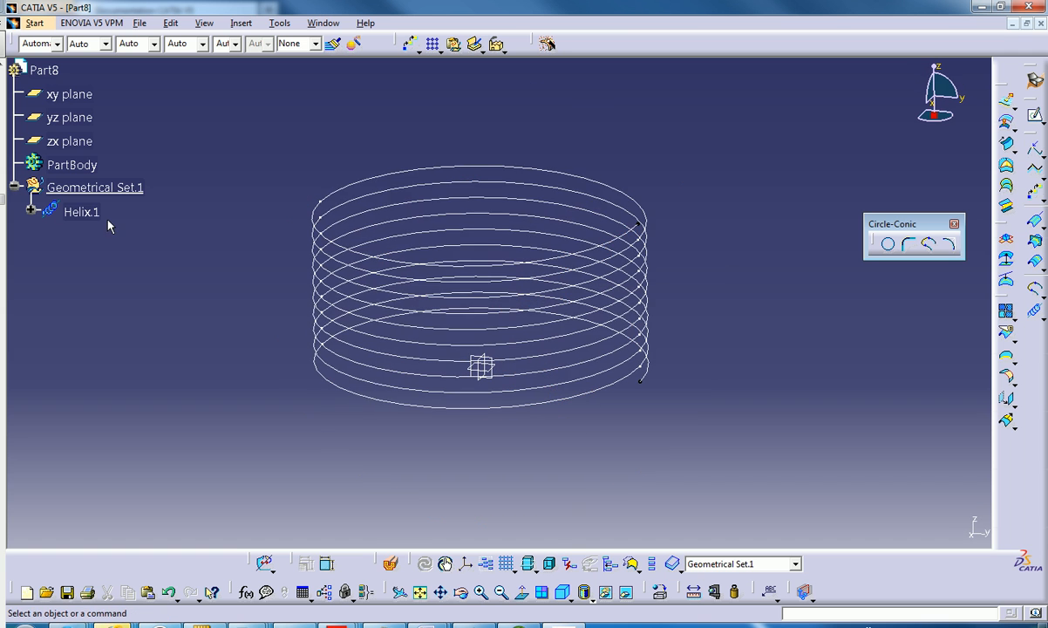
Step: Edit Helix.1 to give it an inward taper angle of 15 degrees
click(91, 211)
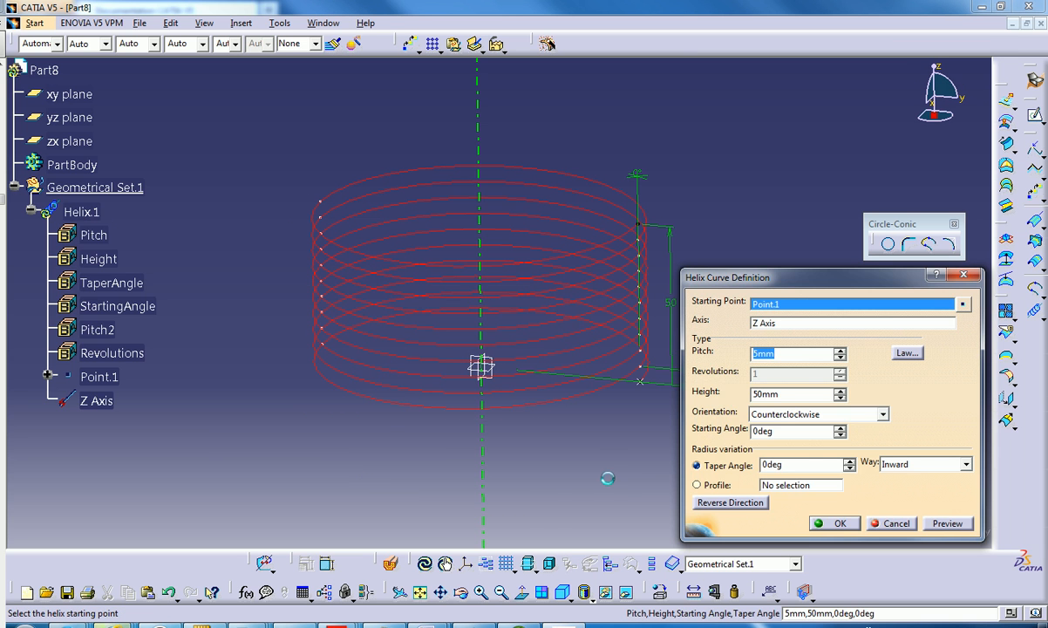
drag(797, 464, 726, 472)
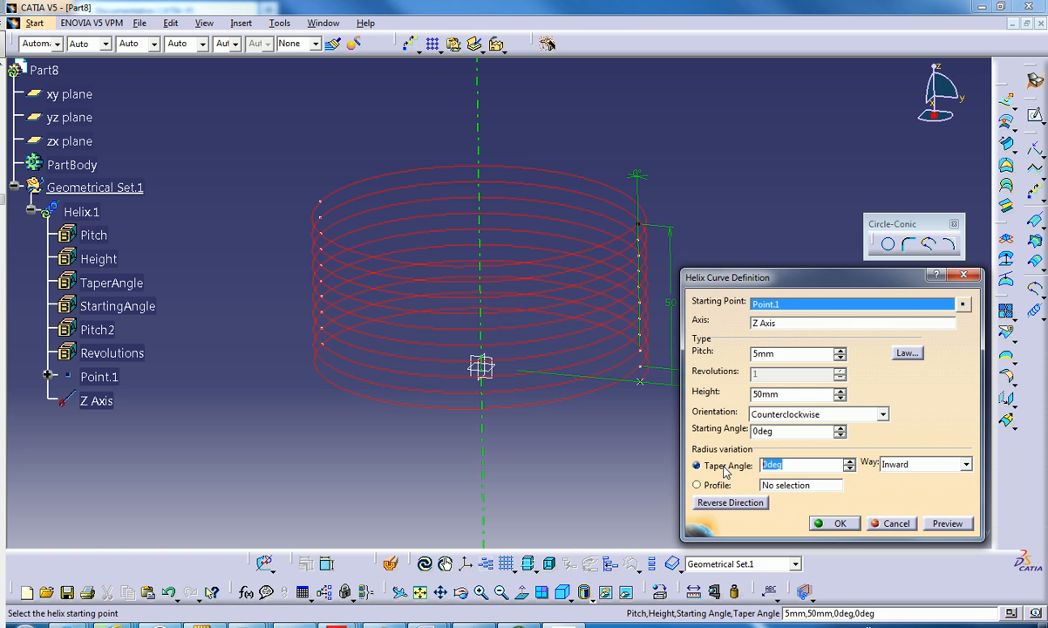
text(15)
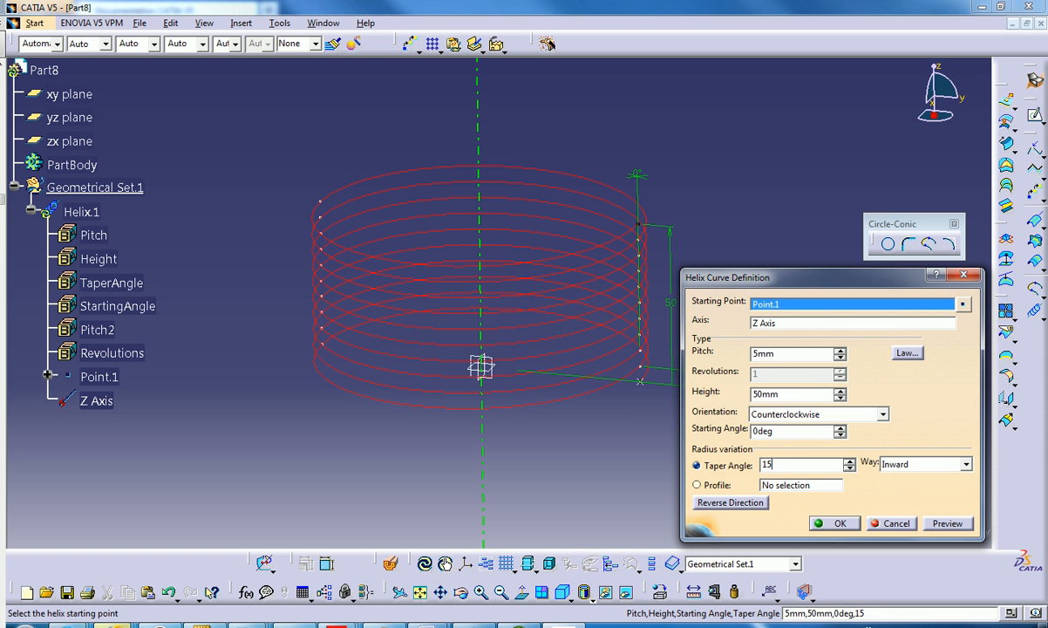
key(Tab)
middle_drag(533, 402, 535, 339)
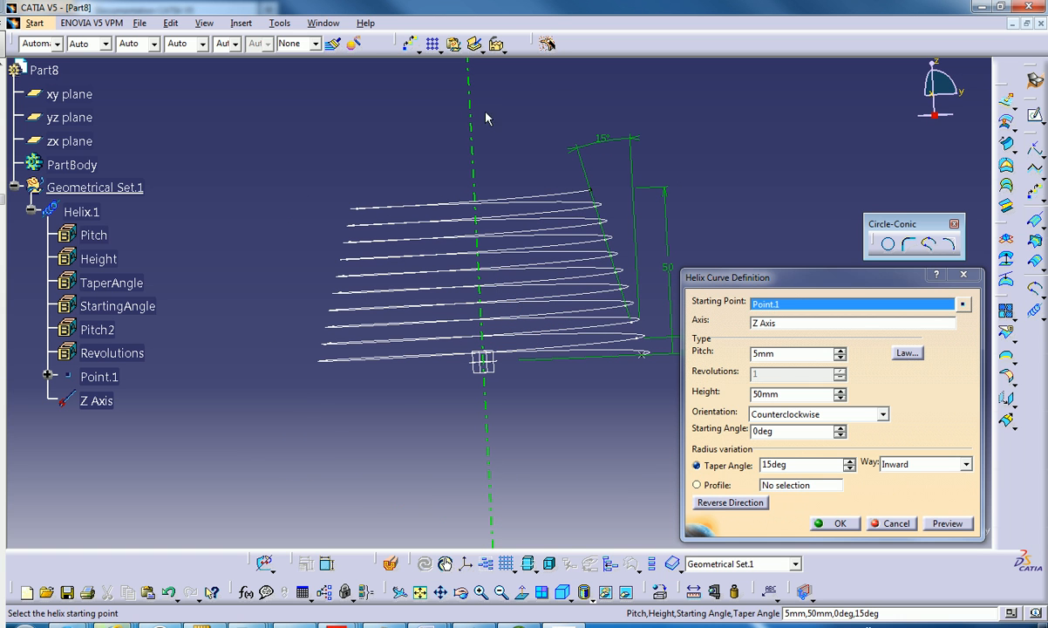
click(823, 524)
middle_drag(580, 394, 617, 446)
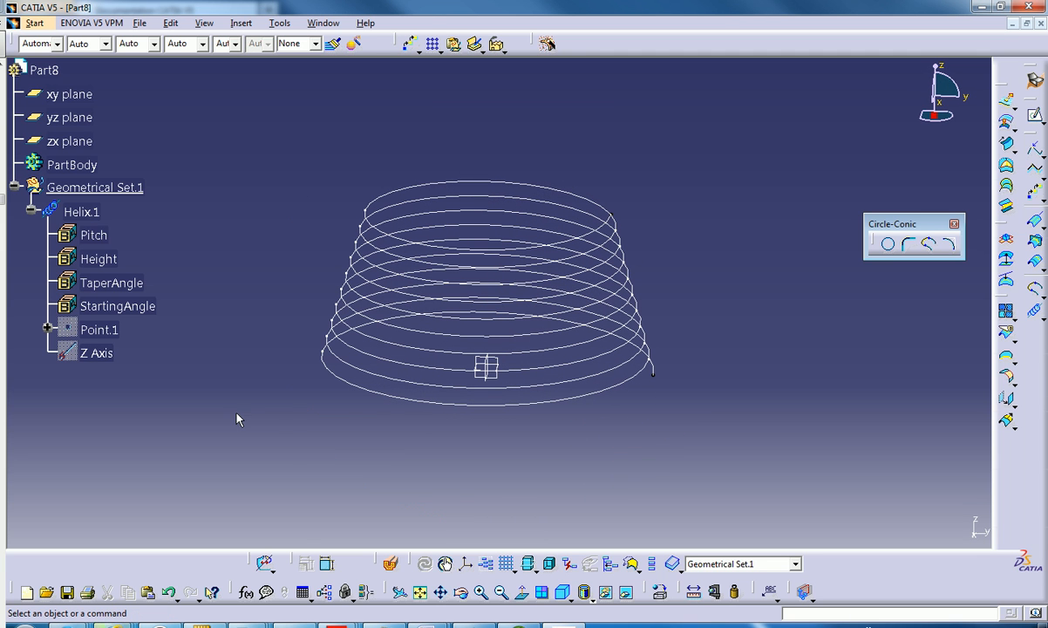